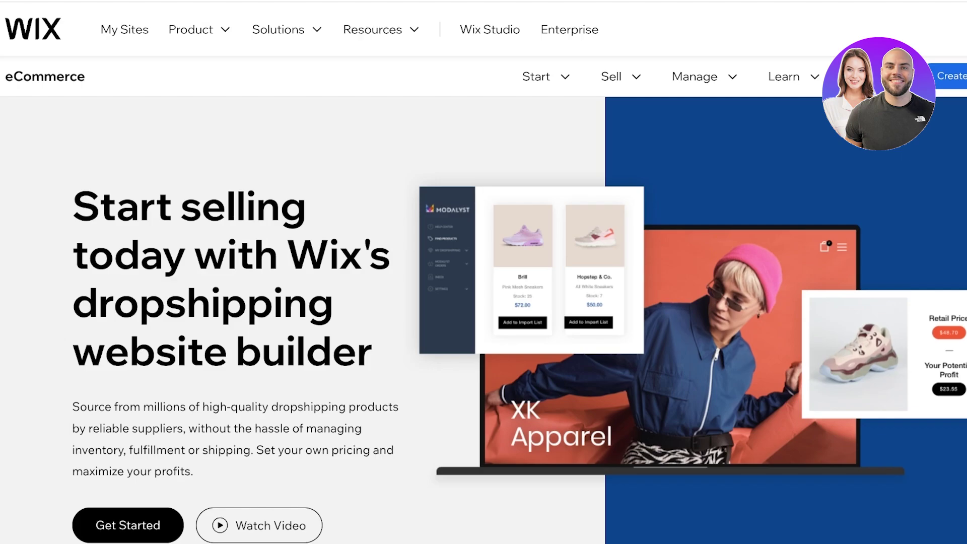
Step: Scroll through the Wix Pricing page to review the available plans
scroll(484, 272, "down", 3)
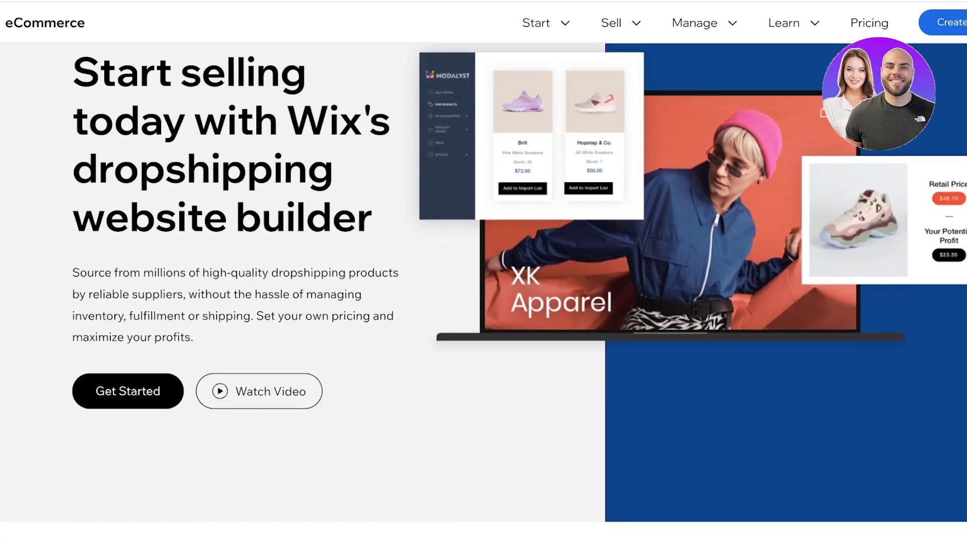
scroll(484, 272, "down", 3)
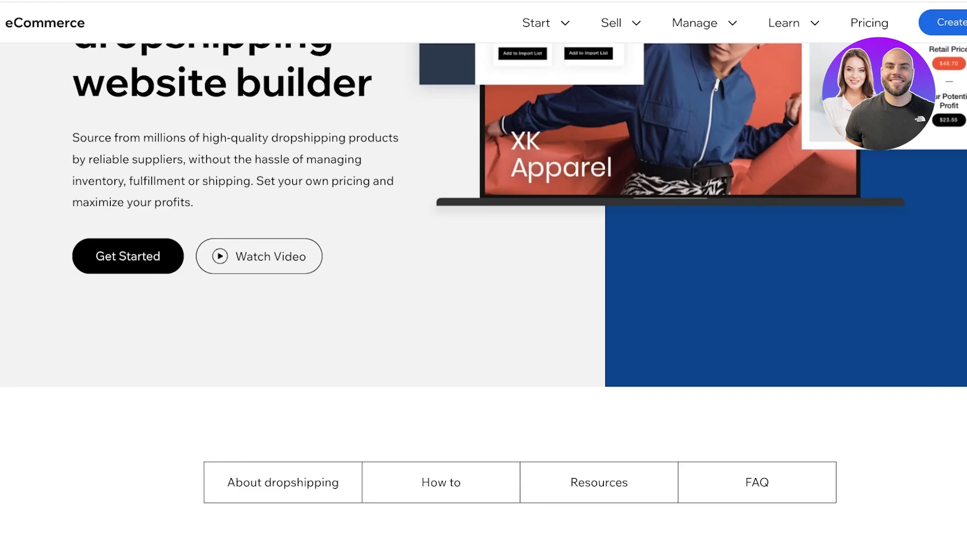
scroll(484, 272, "down", 10)
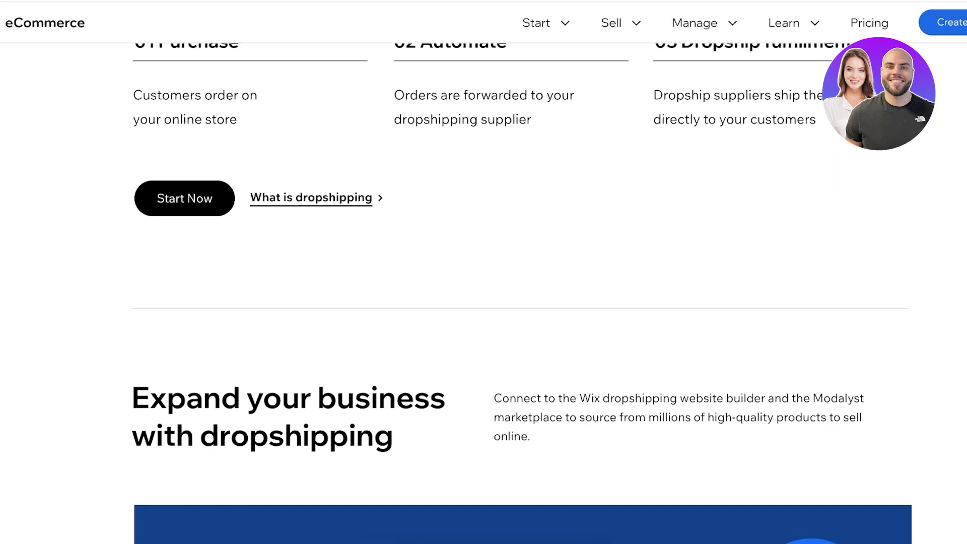
scroll(484, 272, "down", 1)
scroll(484, 272, "down", 14)
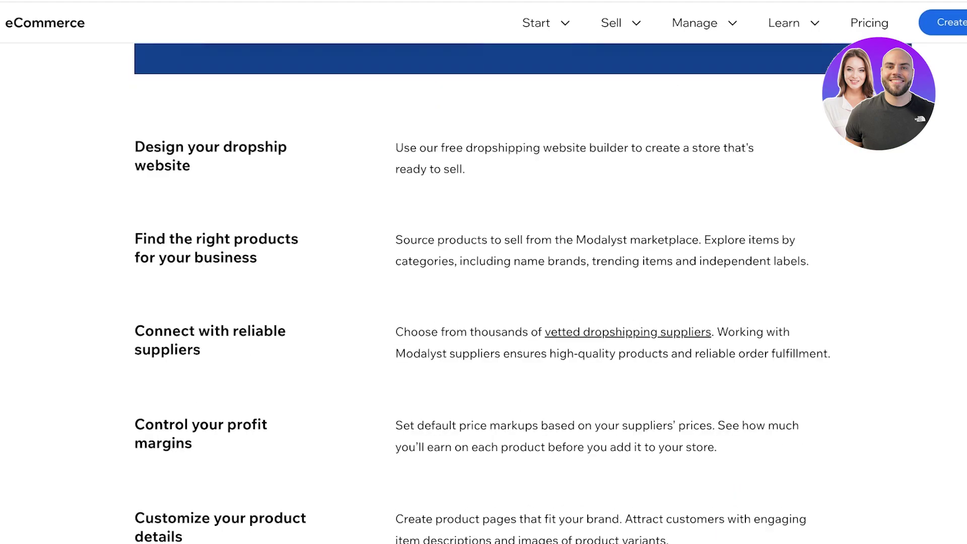
scroll(483, 272, "down", 11)
scroll(484, 272, "up", 20)
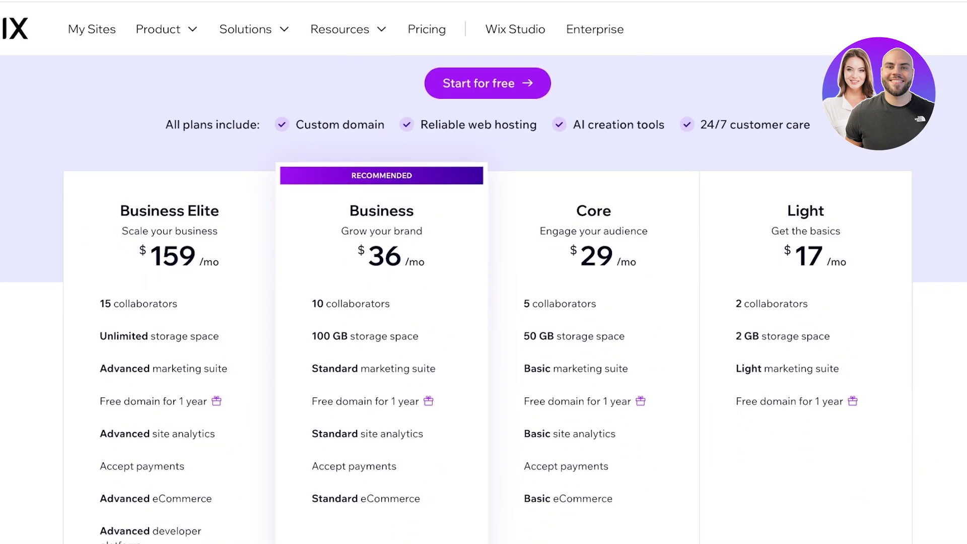
scroll(484, 302, "up", 3)
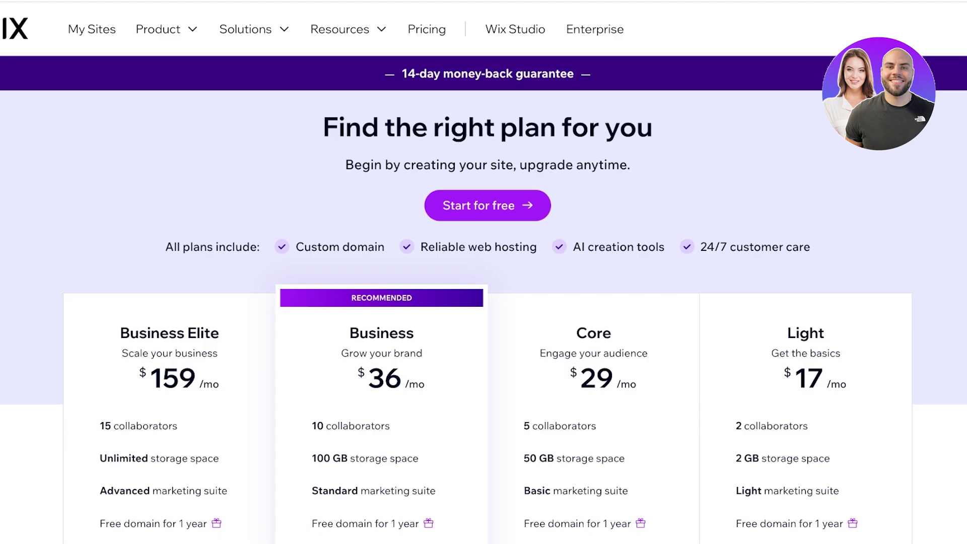
scroll(484, 272, "down", 5)
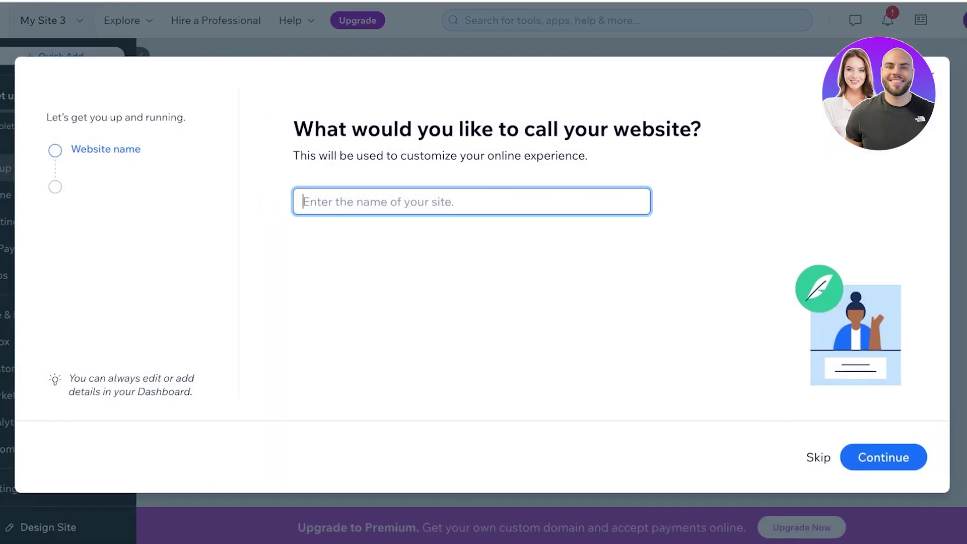
Step: Name the new site Spencer
type("A")
key("BackSpace")
type("Spencer")
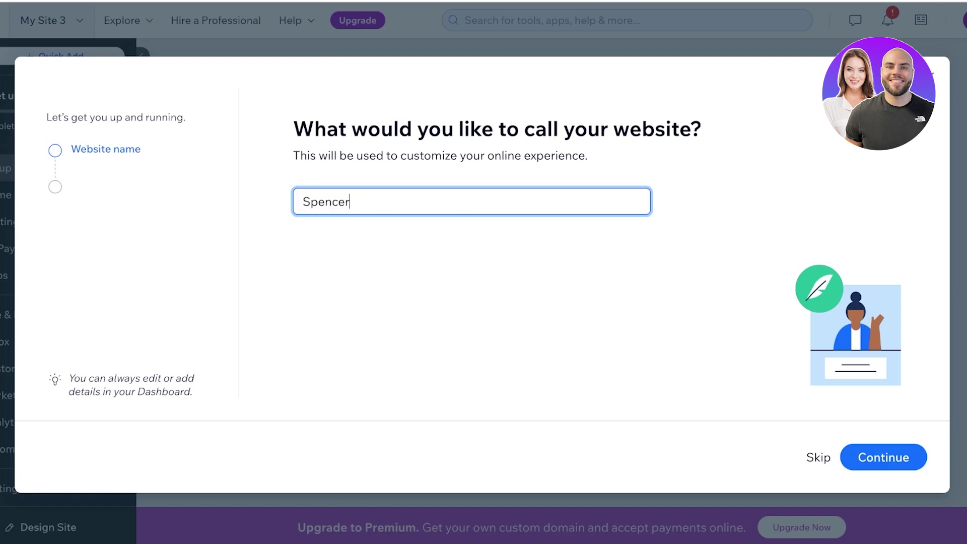
key("Return")
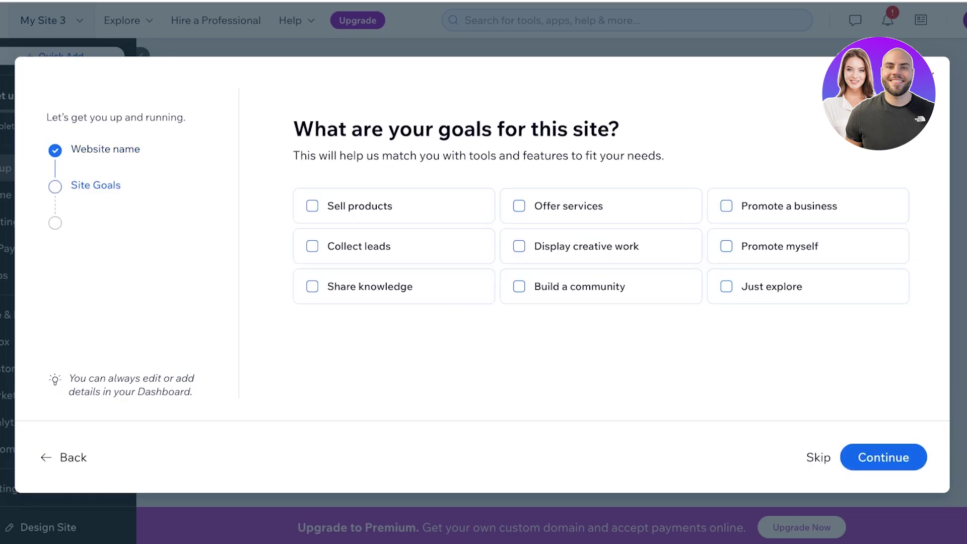
Step: Choose Sell products as the site goal and finish setup with Online Store kept
left_click(360, 205)
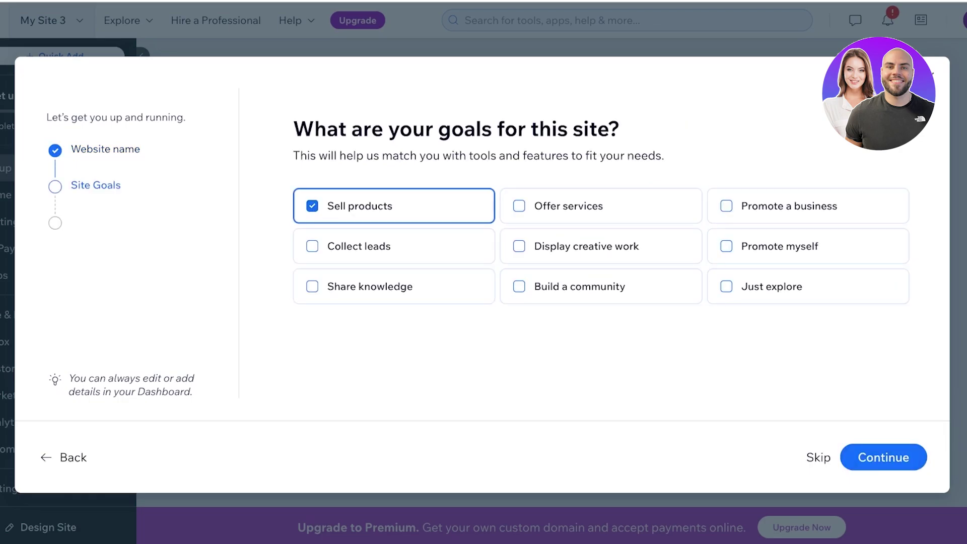
left_click(884, 457)
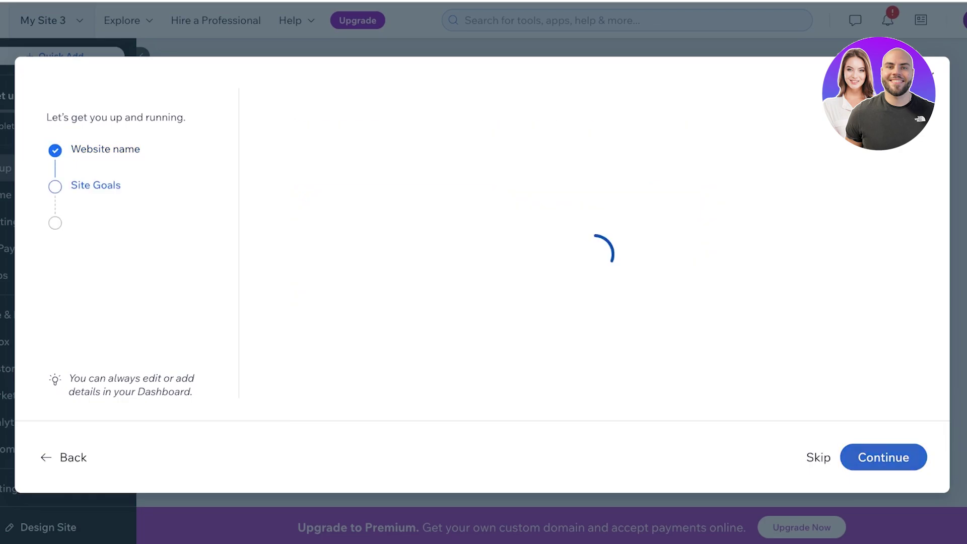
scroll(524, 227, "down", 2)
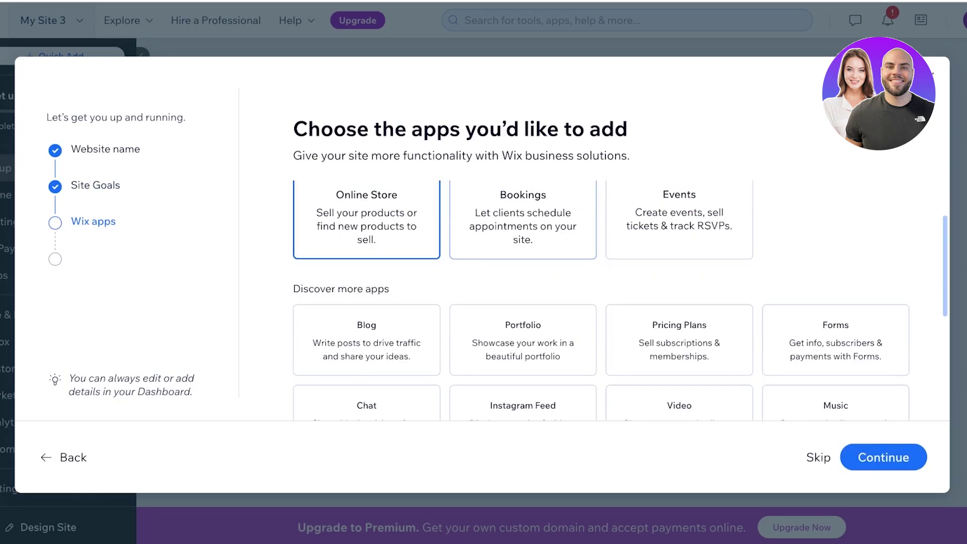
scroll(836, 328, "down", 5)
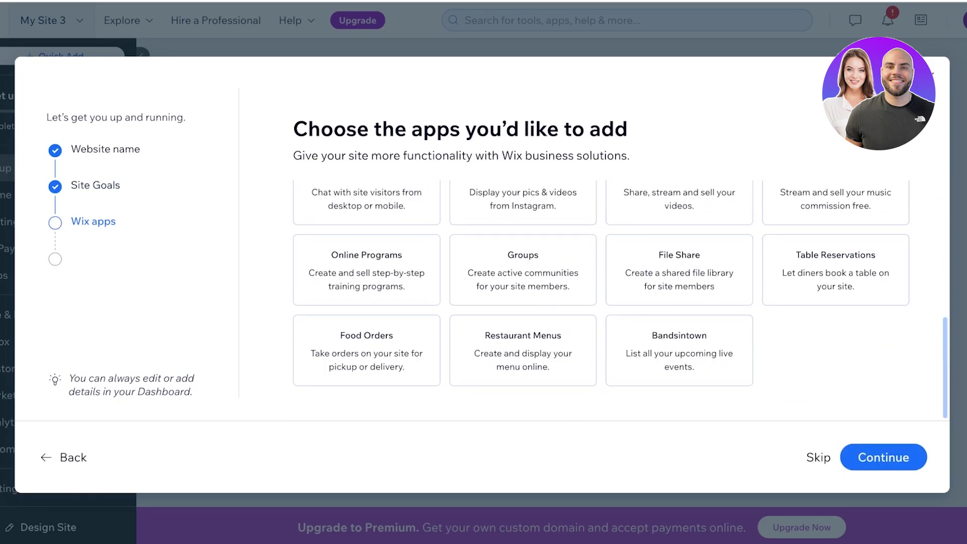
scroll(836, 327, "up", 6)
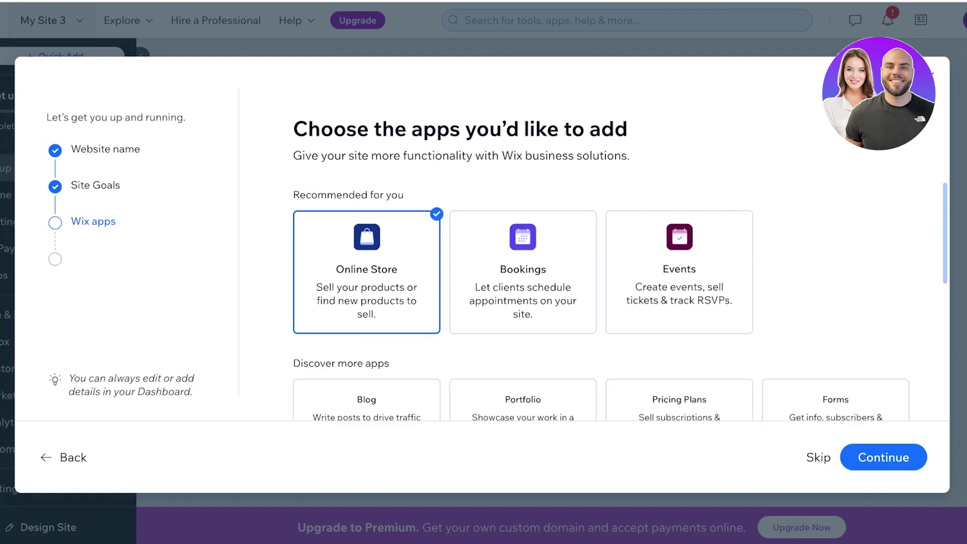
key("Return")
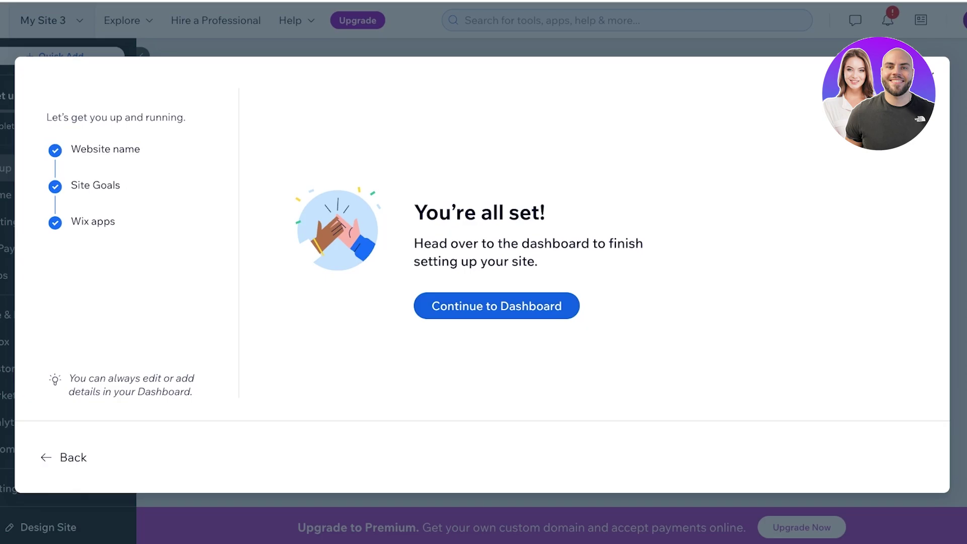
key("Return")
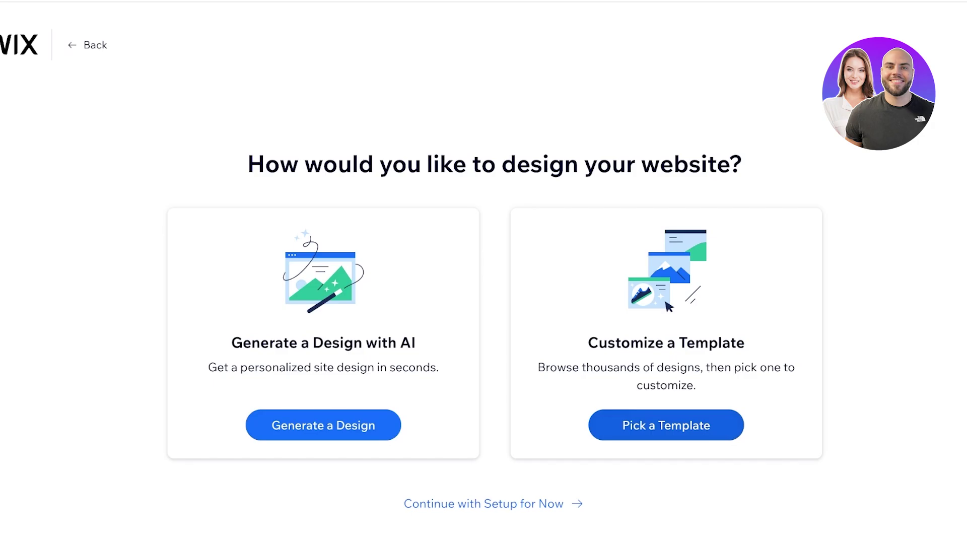
Step: Choose to start the site design from a ready-made template
left_click(666, 425)
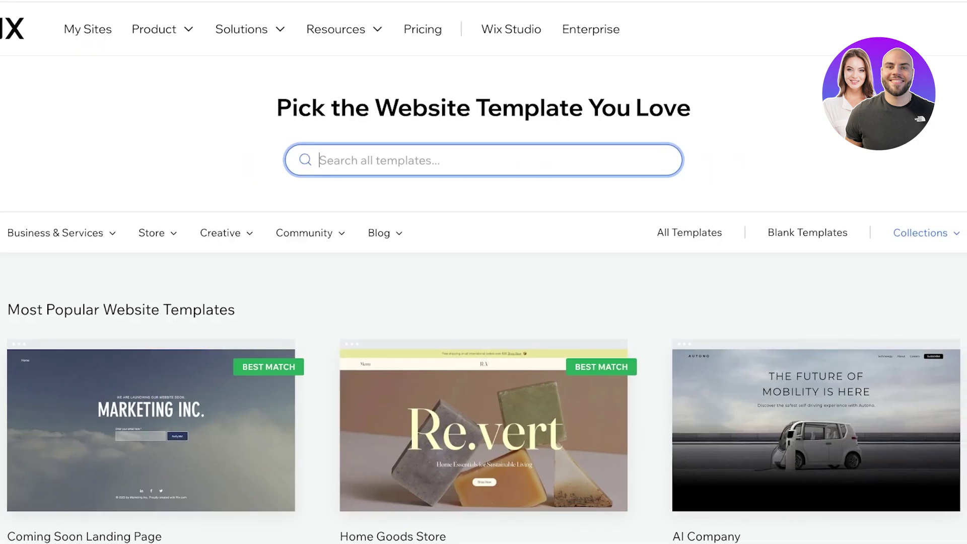
Step: Scroll through the Most Popular Website Templates and back up
scroll(484, 302, "down", 4)
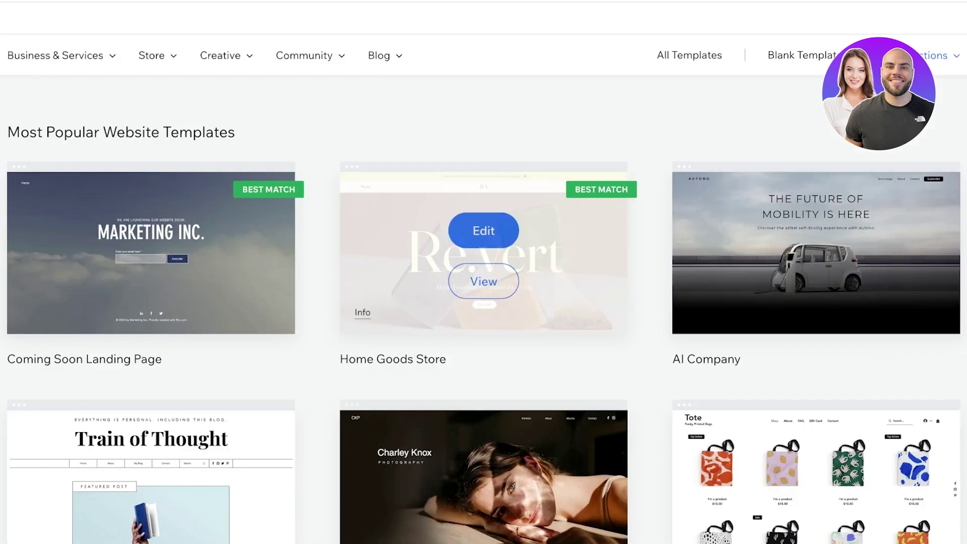
scroll(483, 302, "down", 2)
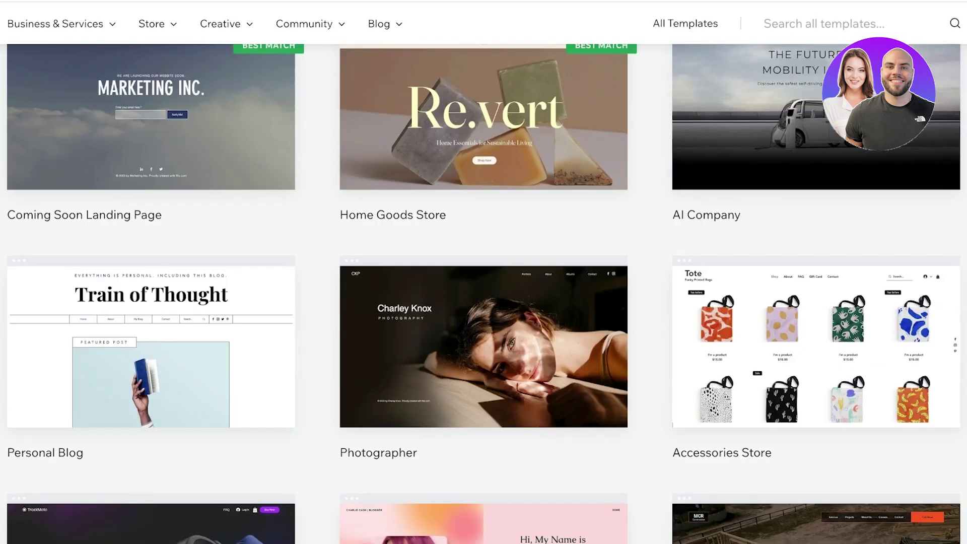
scroll(484, 302, "down", 2)
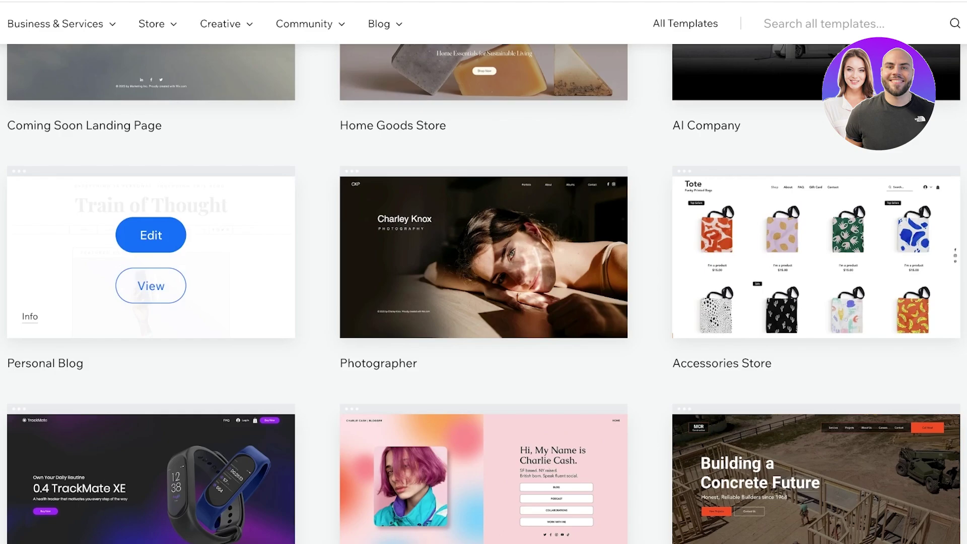
scroll(152, 282, "down", 2)
scroll(484, 303, "down", 2)
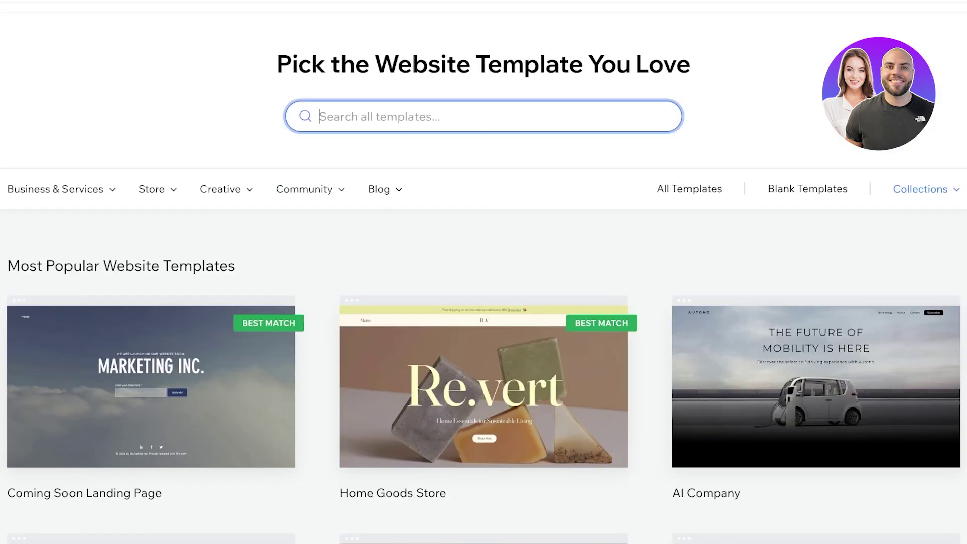
scroll(484, 302, "up", 1)
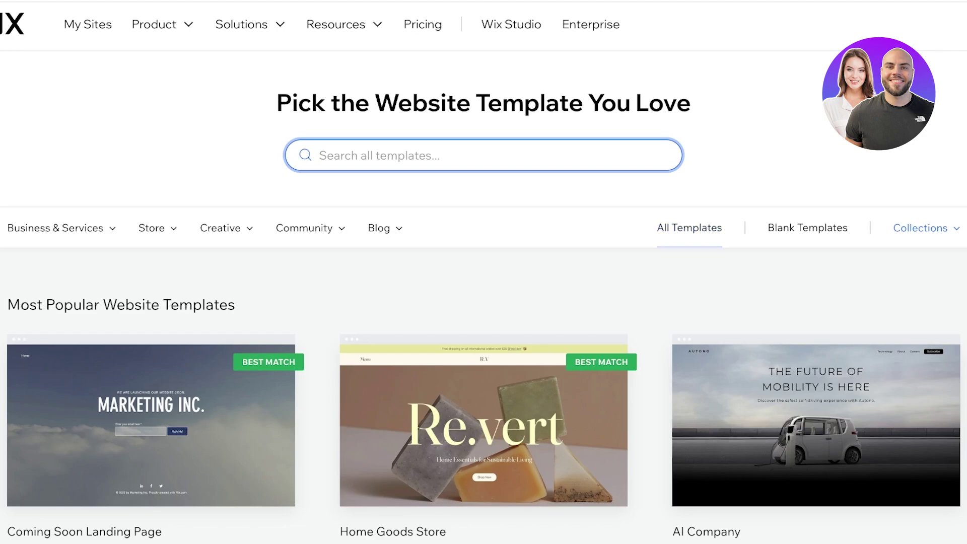
Step: Browse all eCommerce templates, briefly filtering to Beauty & Wellness
mouse_move(152, 228)
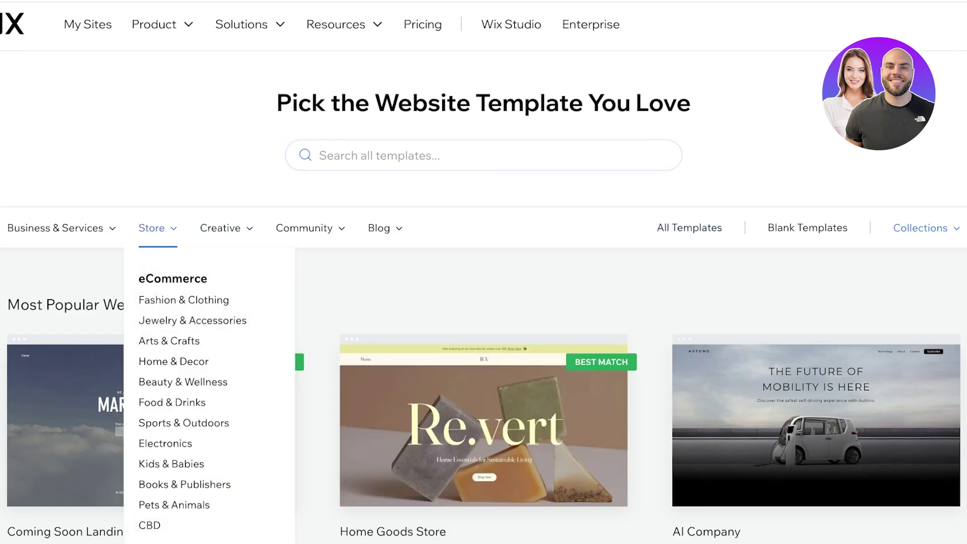
scroll(484, 272, "down", 1)
left_click(173, 257)
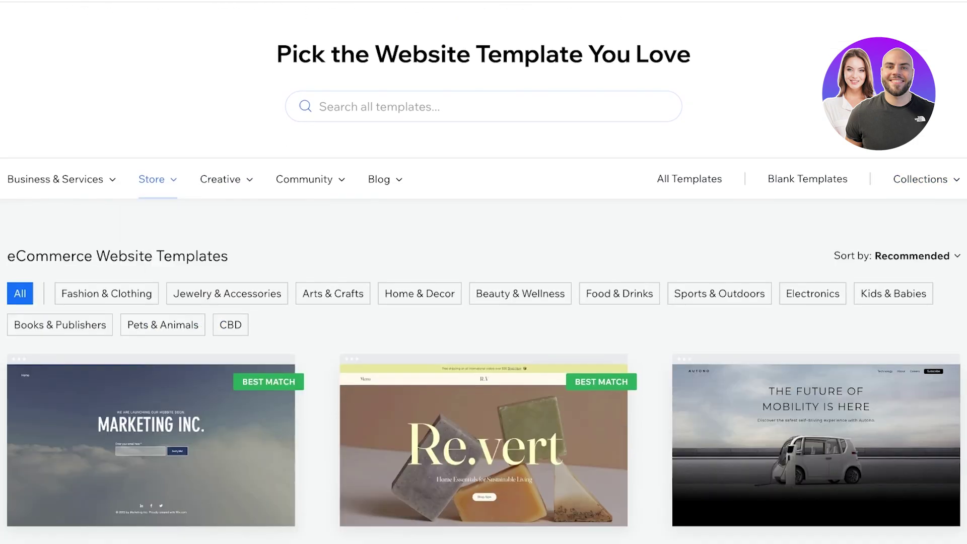
scroll(483, 272, "down", 5)
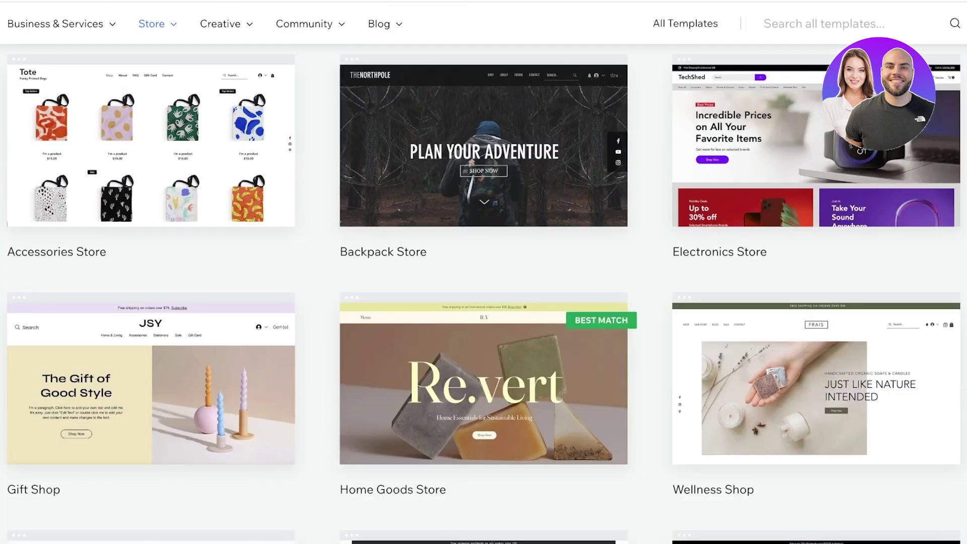
scroll(484, 227, "down", 15)
scroll(484, 227, "up", 13)
scroll(483, 227, "up", 10)
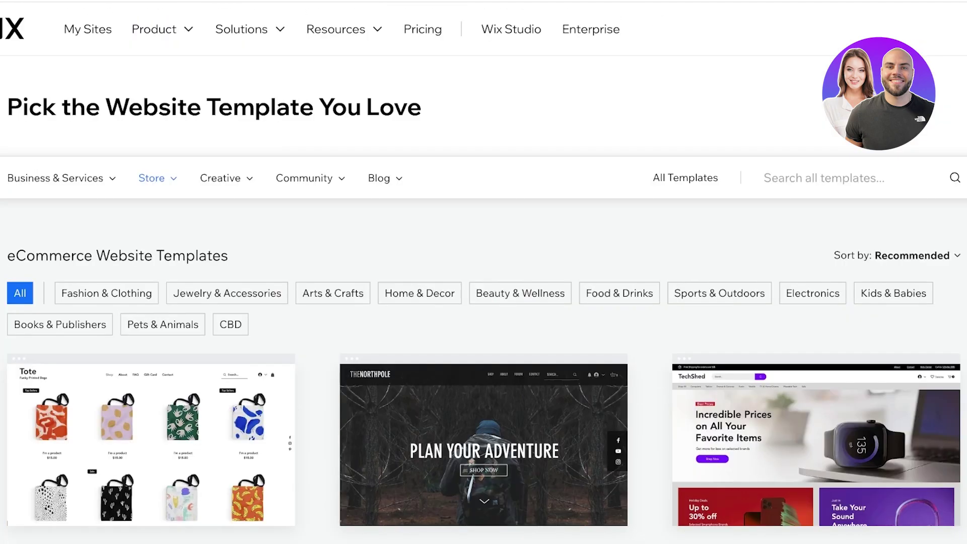
left_click(521, 347)
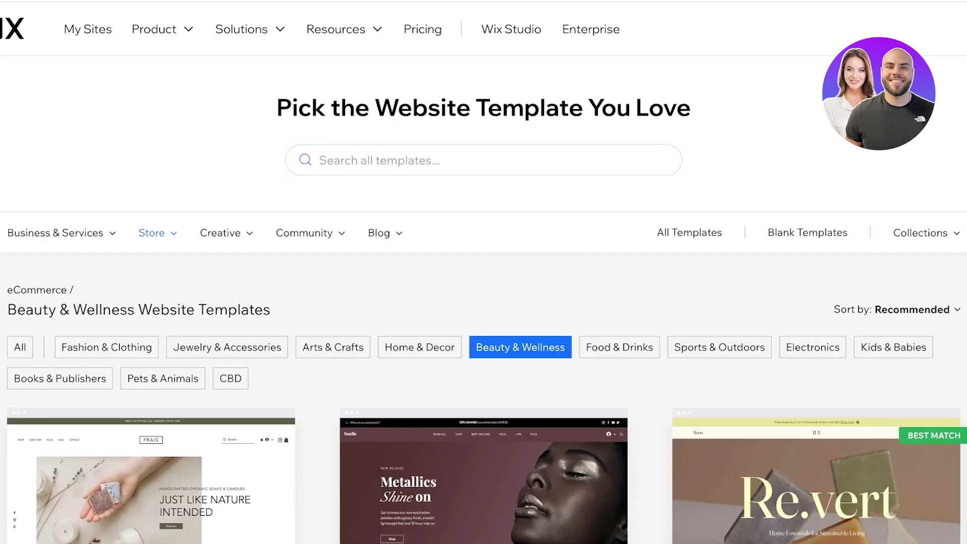
scroll(484, 333, "down", 5)
scroll(484, 332, "up", 5)
Step: Filter the store templates to Fashion & Clothing and scroll through them
left_click(106, 347)
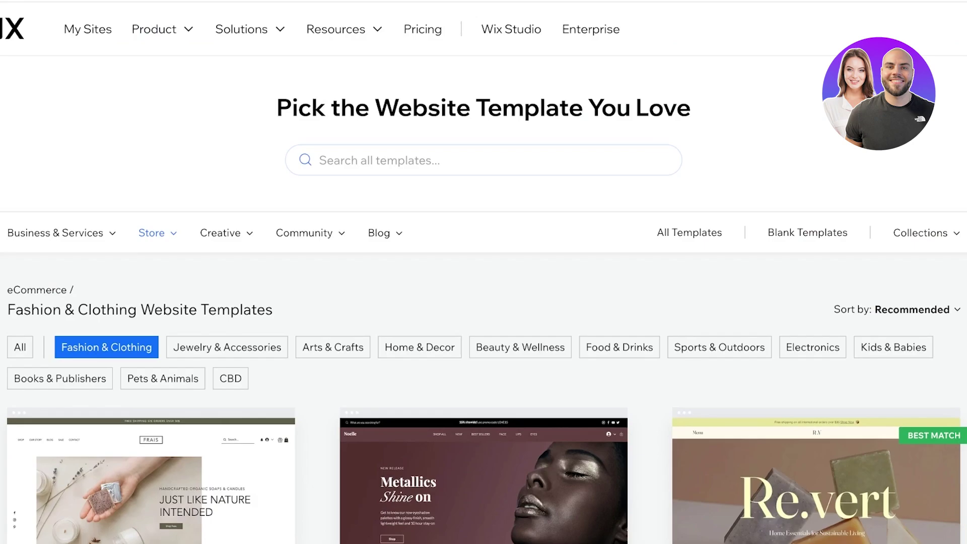
scroll(484, 333, "down", 7)
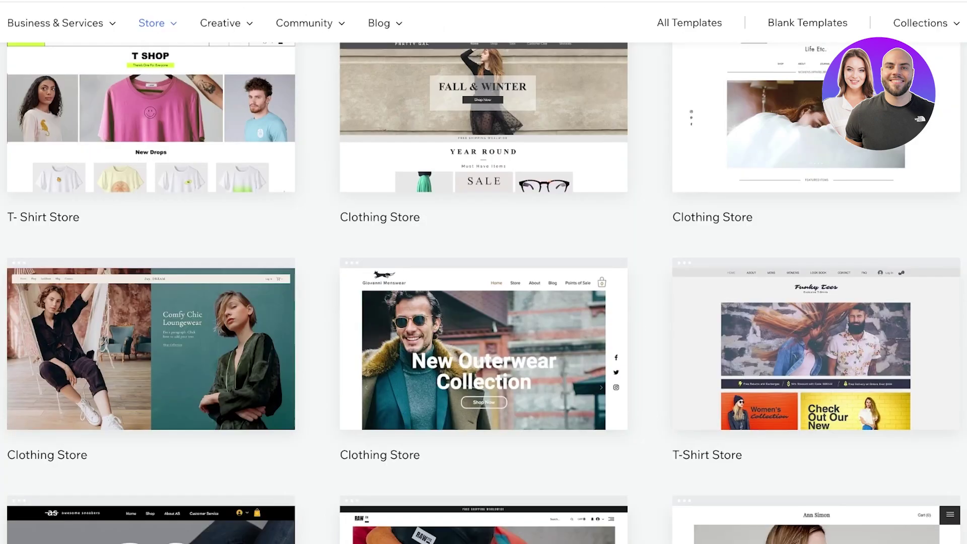
scroll(484, 332, "up", 5)
scroll(484, 332, "down", 8)
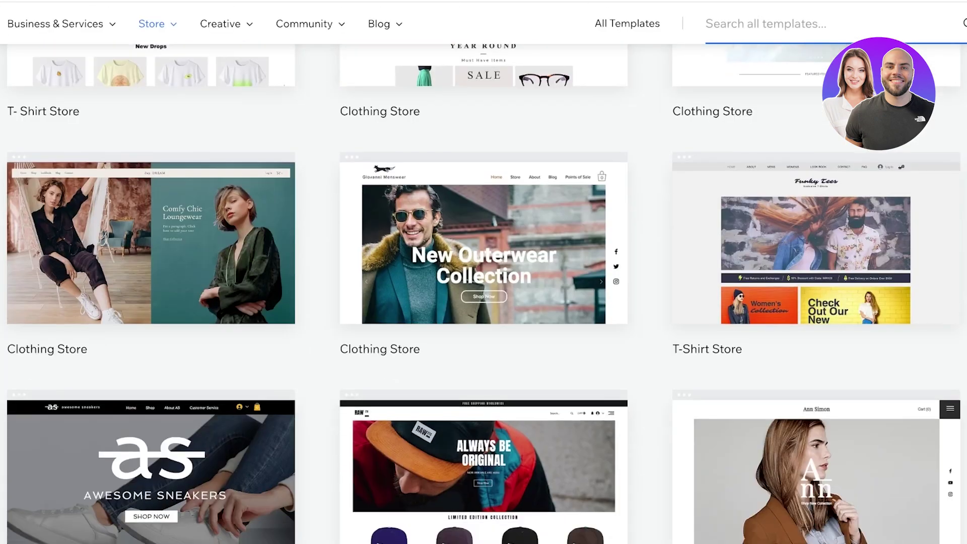
scroll(484, 333, "down", 5)
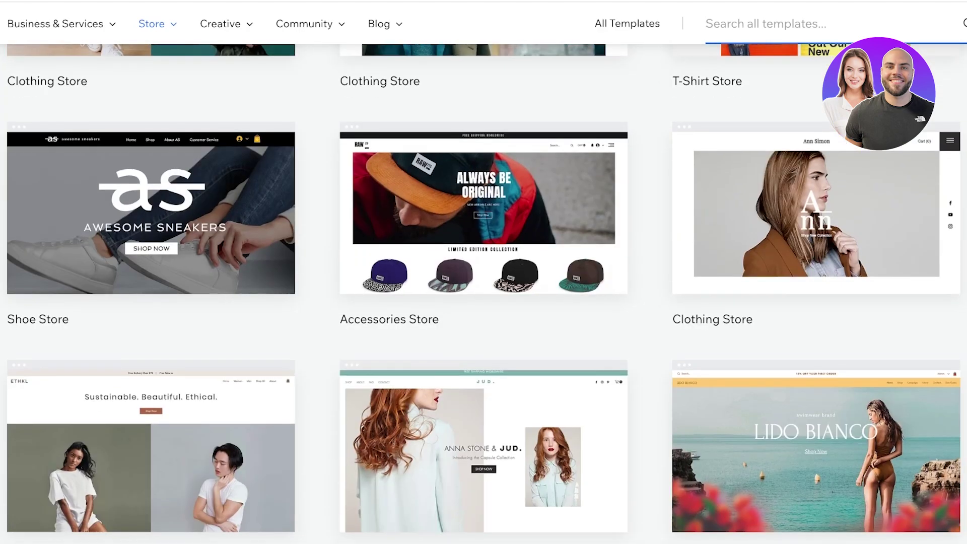
scroll(484, 292, "down", 3)
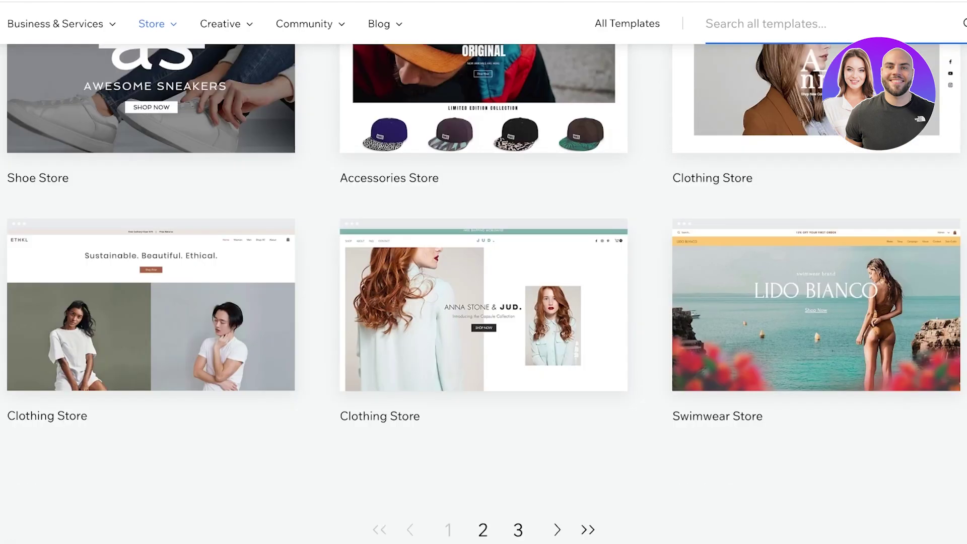
scroll(484, 353, "up", 6)
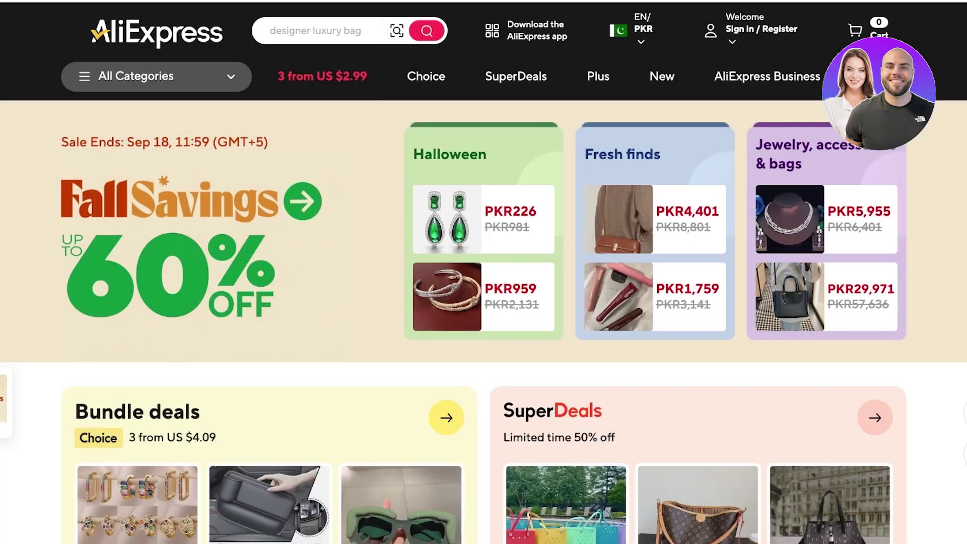
Step: Scroll the AliExpress home page down and back up
scroll(484, 272, "down", 1)
scroll(484, 272, "down", 10)
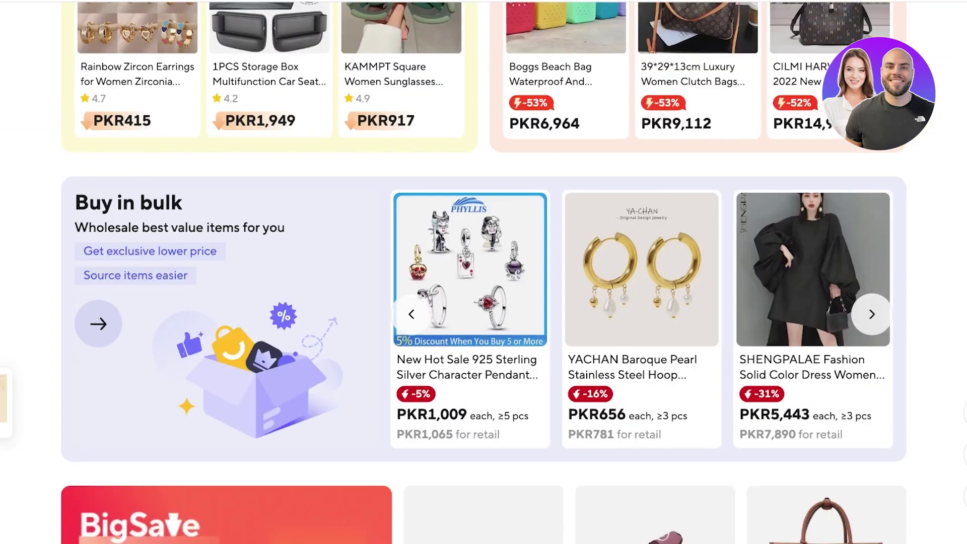
scroll(484, 272, "up", 10)
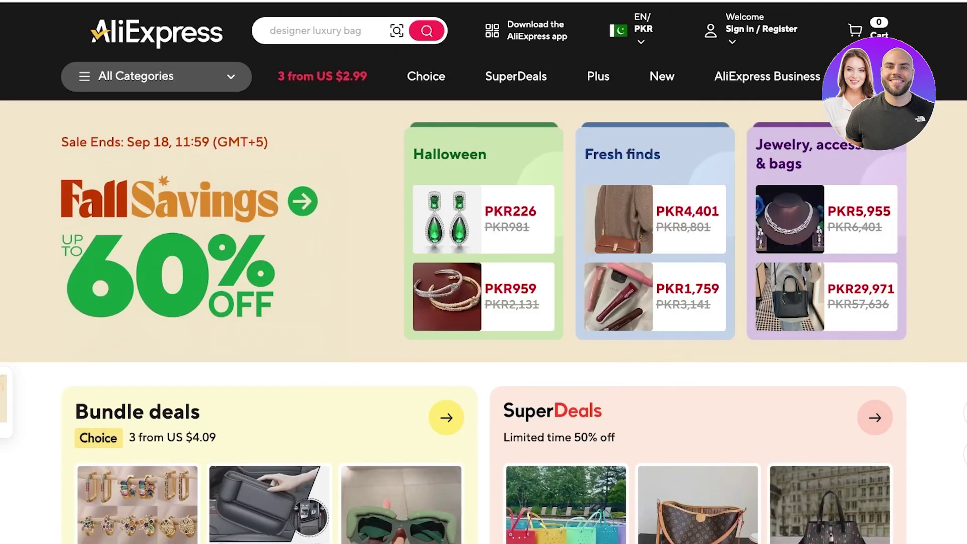
Step: Switch the AliExpress display currency from PKR to USD (US Dollar) and save
mouse_move(643, 33)
left_click(590, 247)
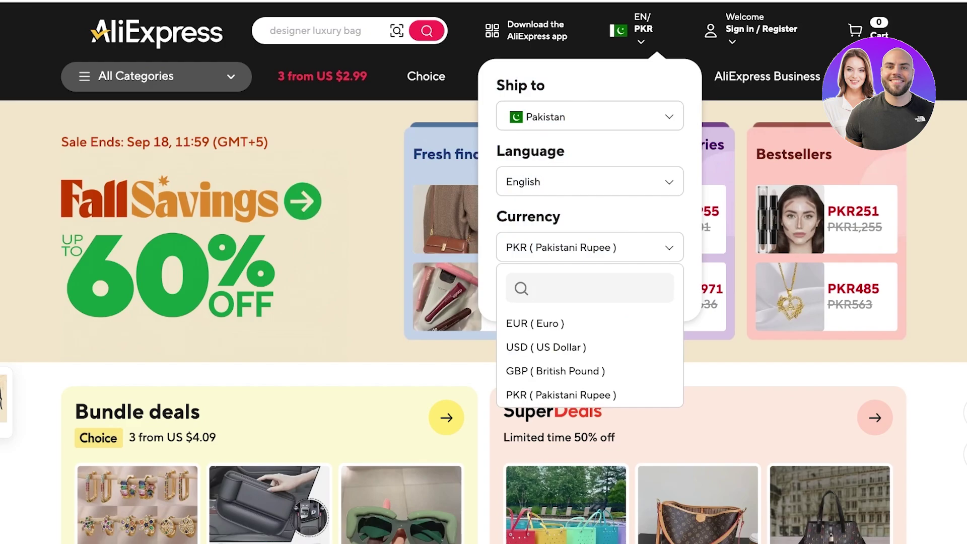
left_click(544, 346)
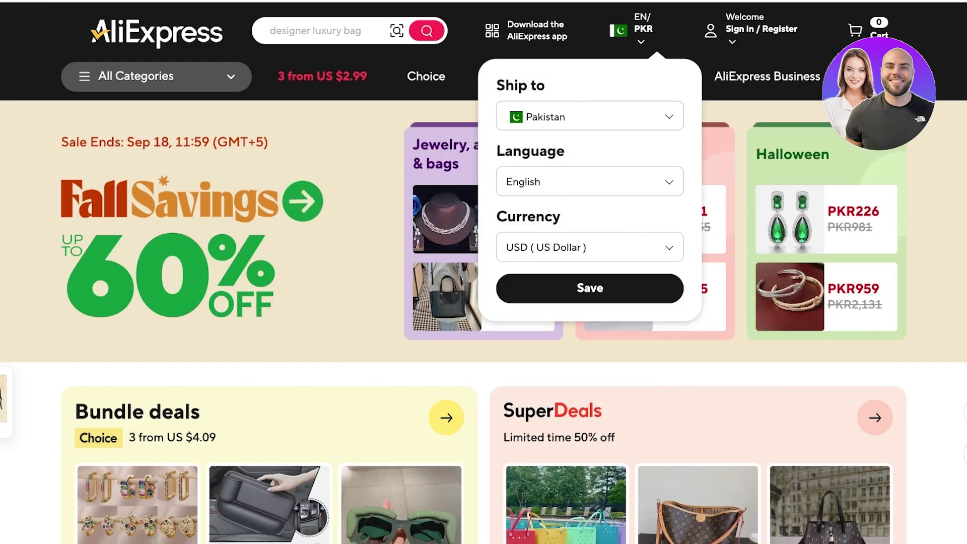
left_click(589, 287)
scroll(484, 272, "down", 5)
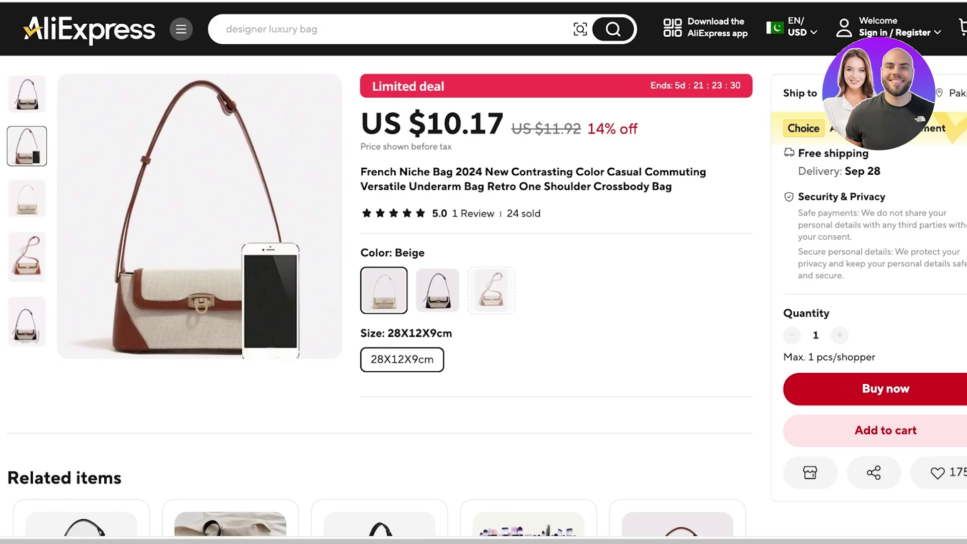
Step: Scroll through the French Niche Bag's related items, reviews, specifications and description
scroll(519, 453, "down", 5)
scroll(519, 453, "up", 3)
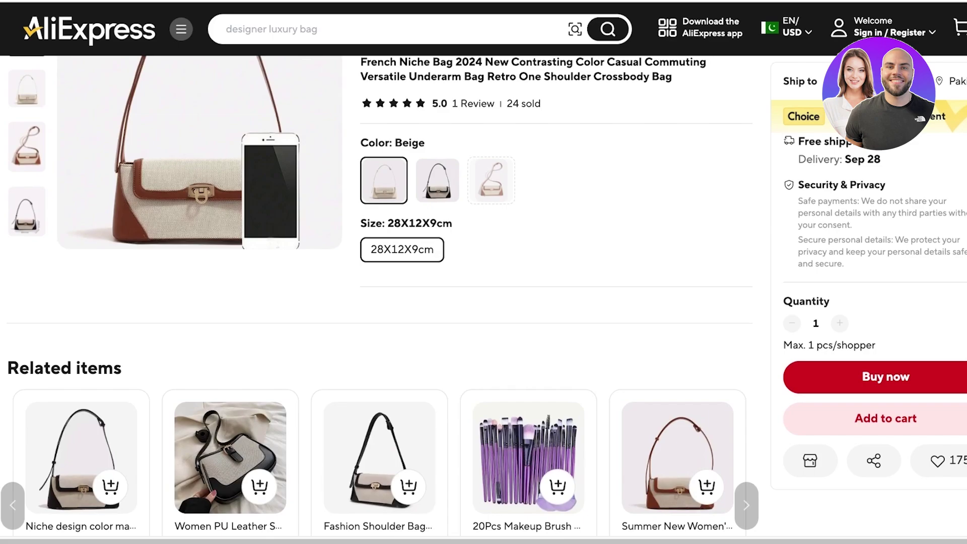
scroll(378, 302, "down", 10)
scroll(378, 303, "up", 4)
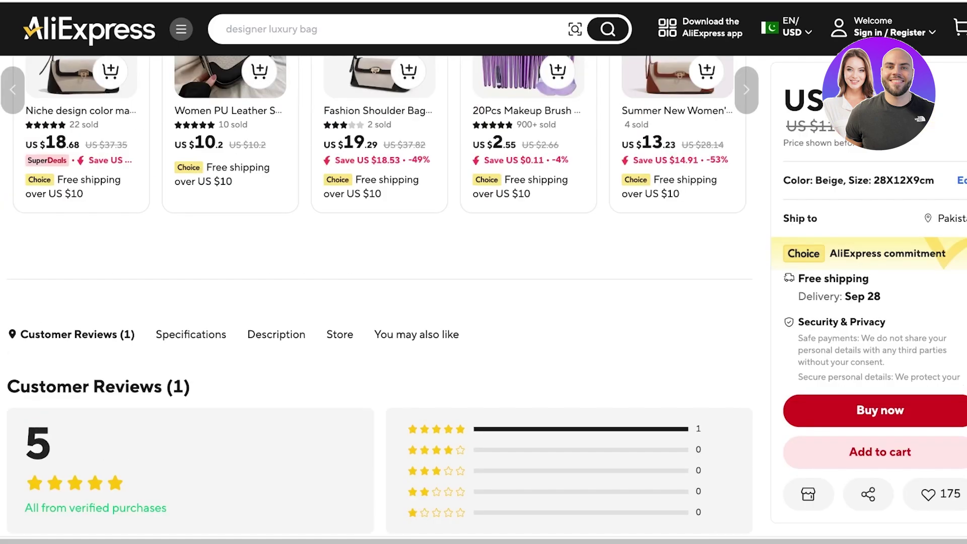
scroll(378, 297, "up", 6)
scroll(378, 297, "up", 2)
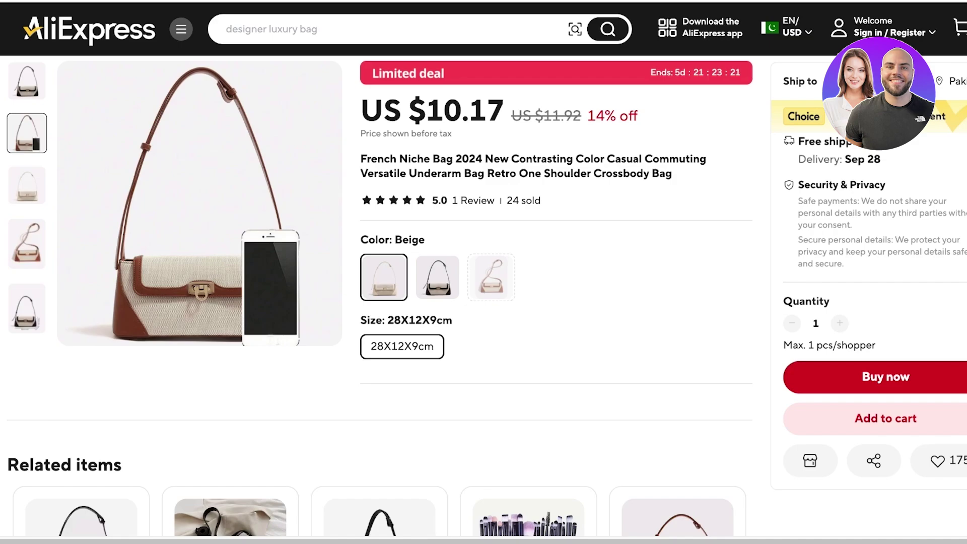
scroll(378, 297, "up", 1)
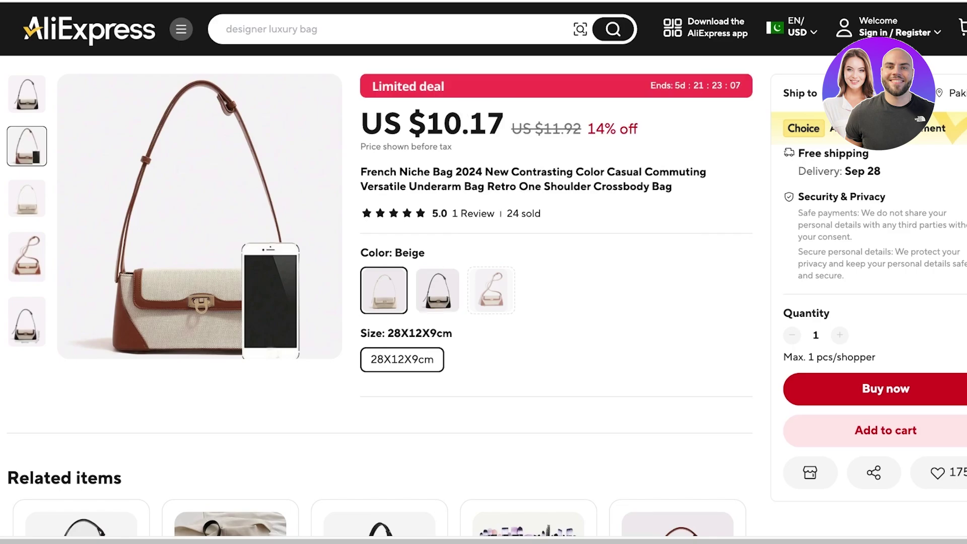
scroll(528, 201, "down", 8)
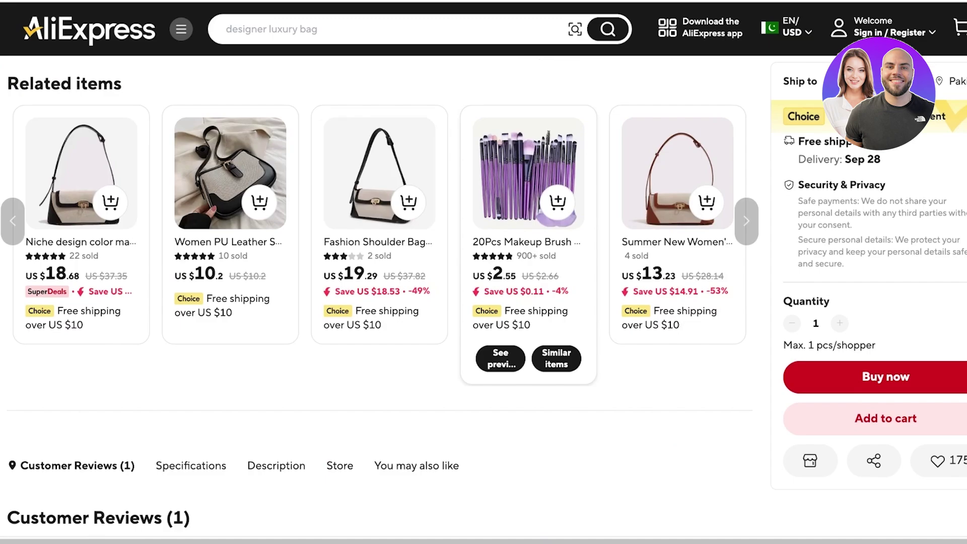
scroll(528, 201, "down", 15)
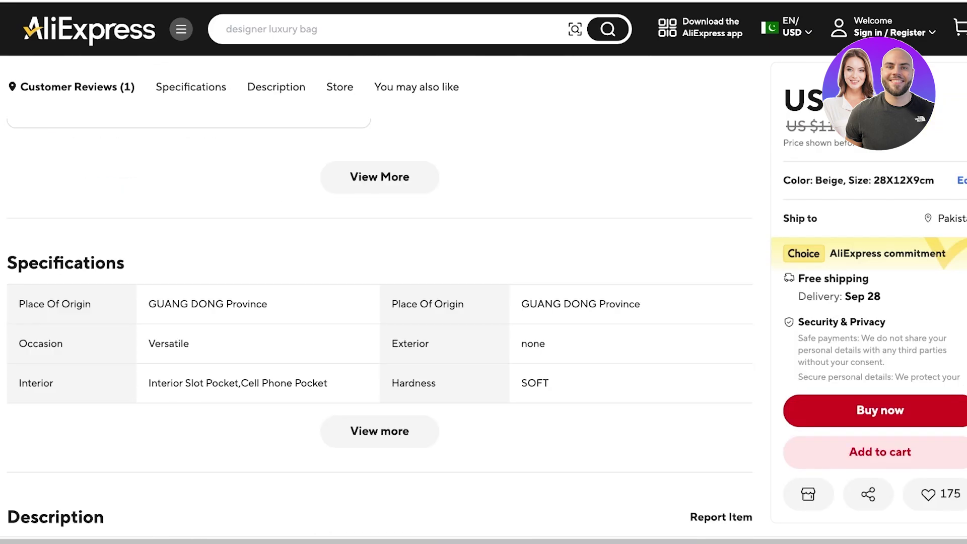
scroll(528, 202, "down", 12)
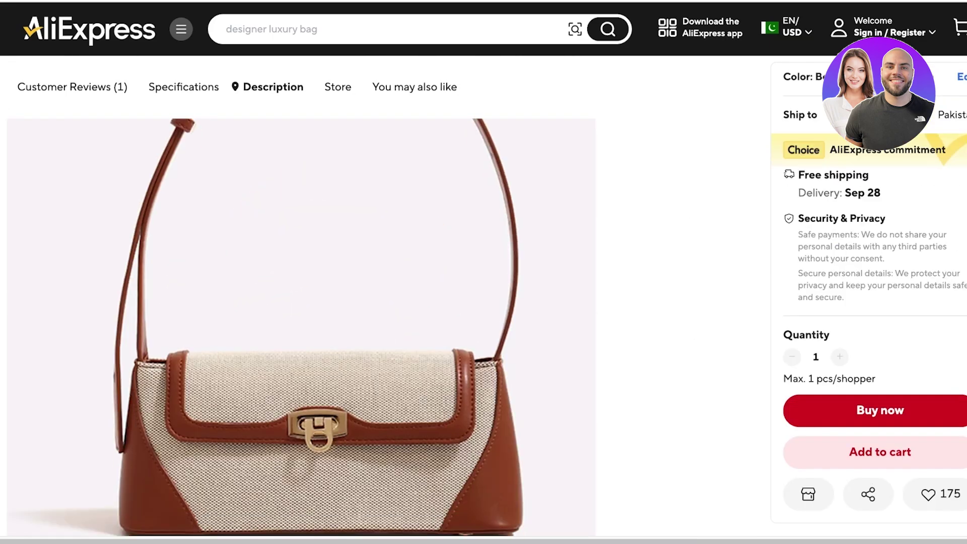
scroll(528, 201, "down", 10)
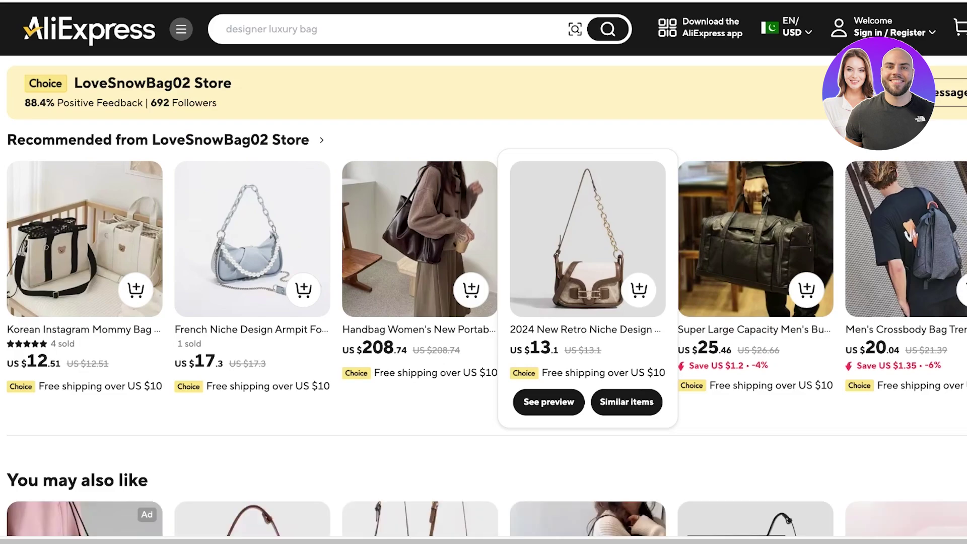
scroll(528, 201, "up", 9)
scroll(301, 327, "up", 4)
scroll(302, 328, "down", 8)
scroll(301, 328, "up", 11)
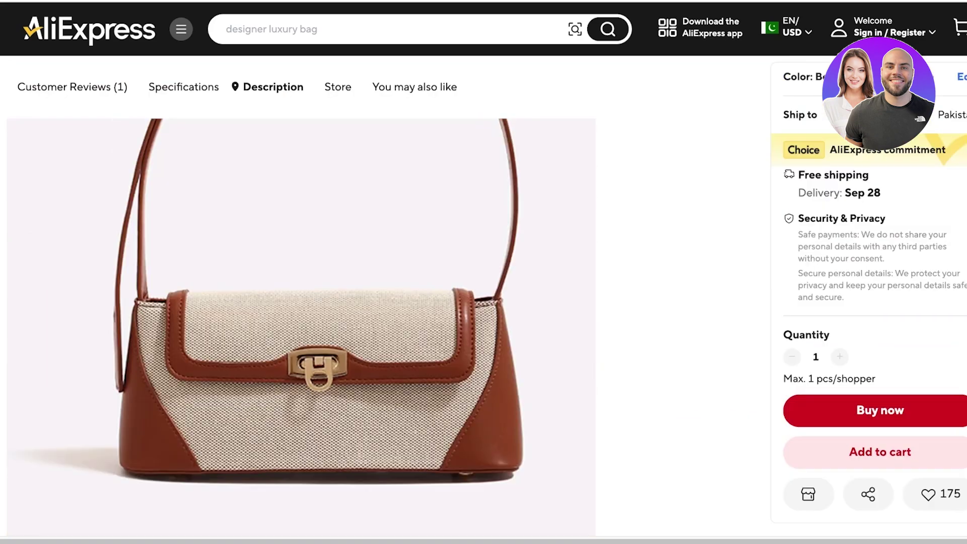
scroll(302, 328, "up", 10)
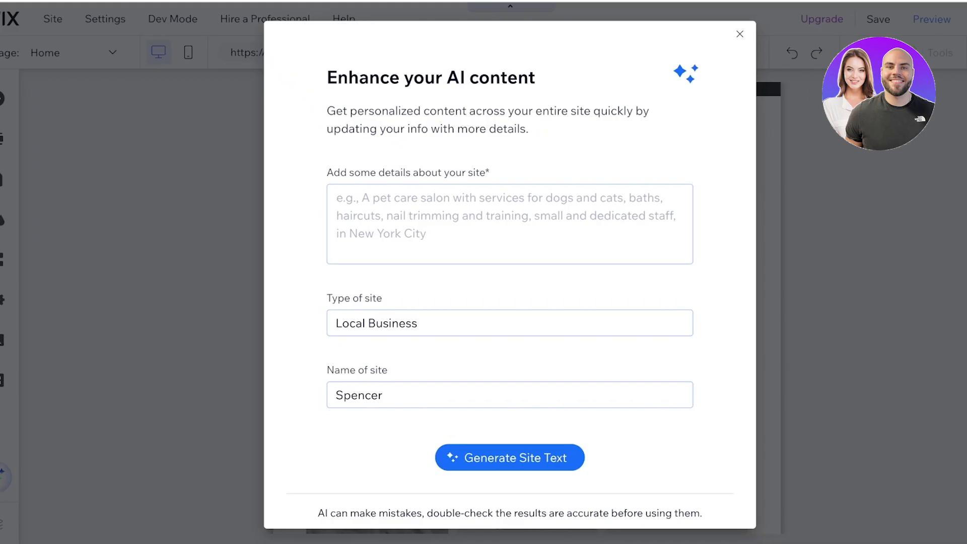
Step: Change the site type from Local Business to Retail
left_click(337, 198)
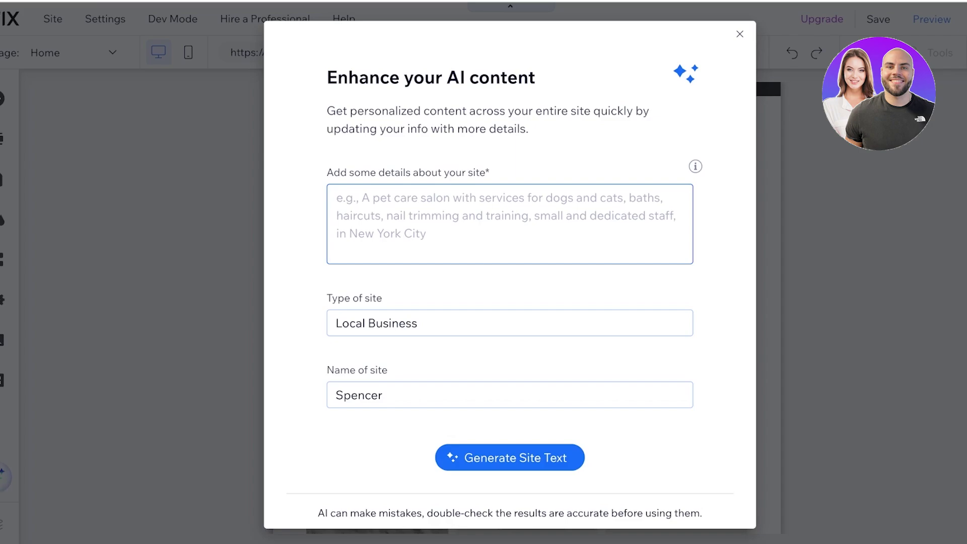
key("Tab")
type("W")
key("BackSpace")
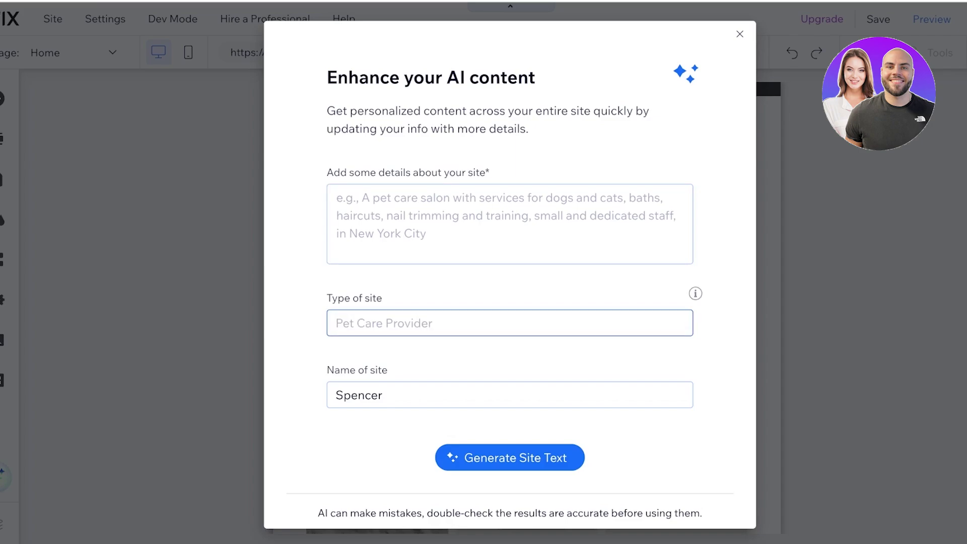
type("Retail")
Step: Describe the store as selling elegant, luxurious women's clothing and bags, then generate site text
left_click(336, 198)
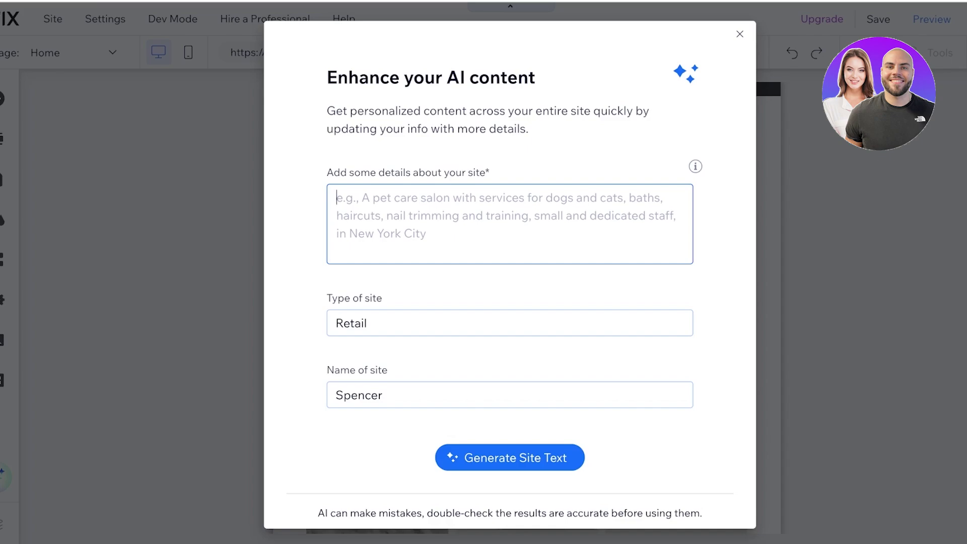
type("A e")
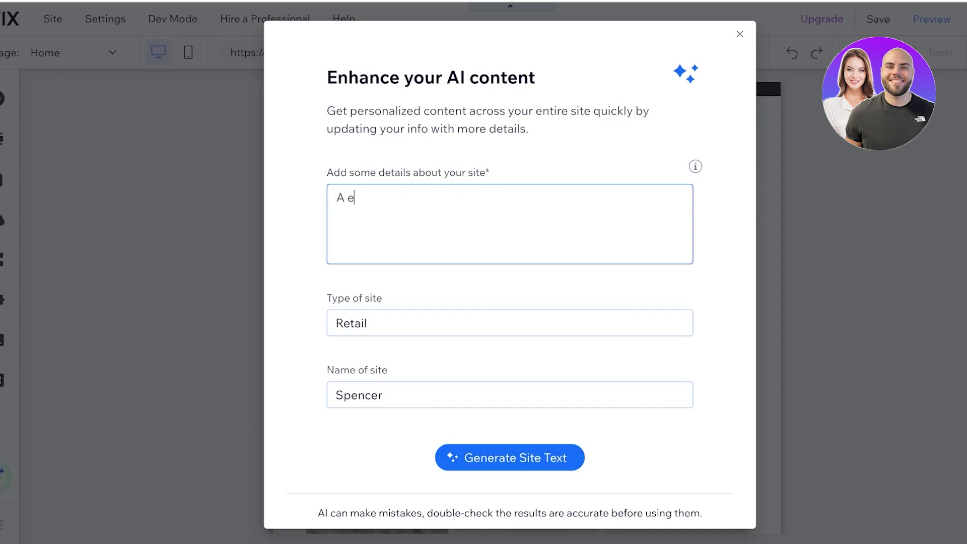
type("commerce store sellimg")
key("BackSpace")
key("BackSpace")
type("ng womens ")
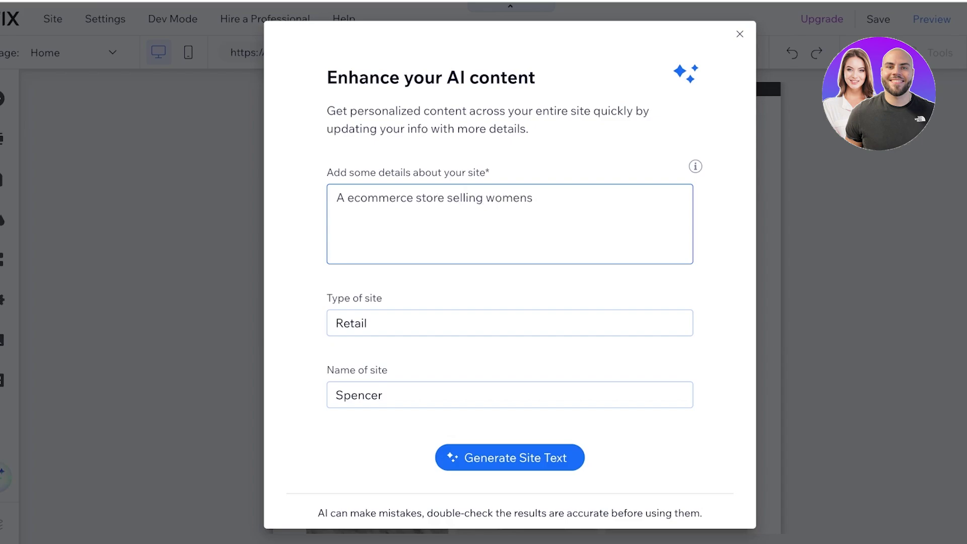
type("clothing and bags. We ")
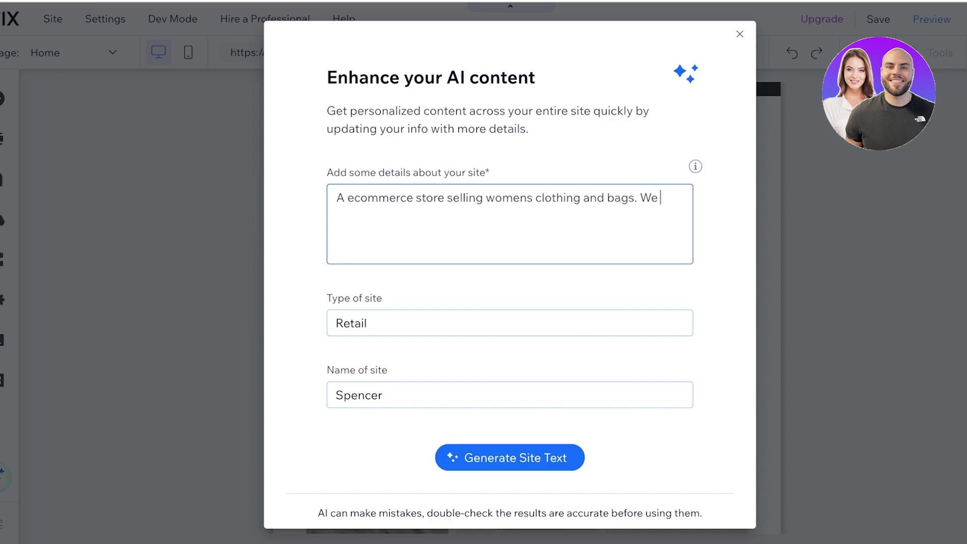
type("focus on elegant")
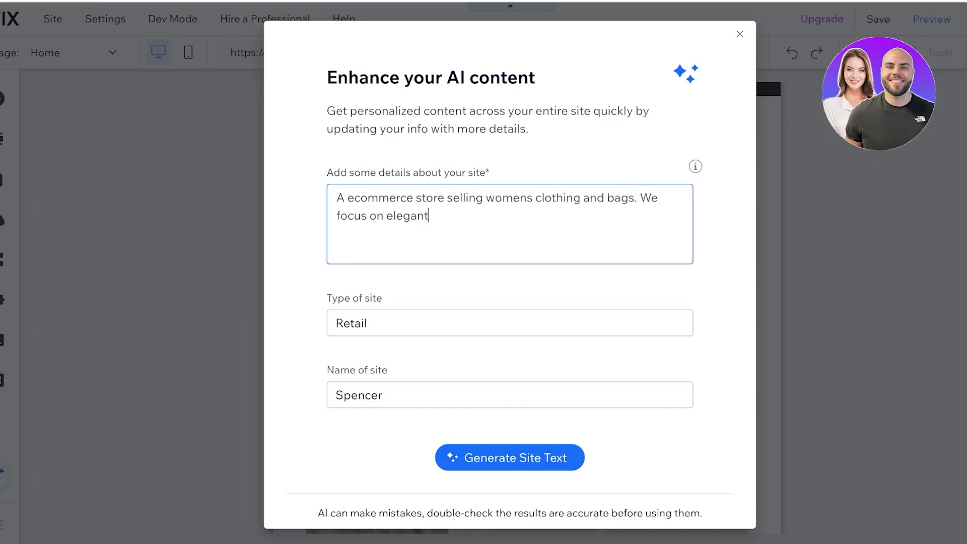
type(", luxurious styles")
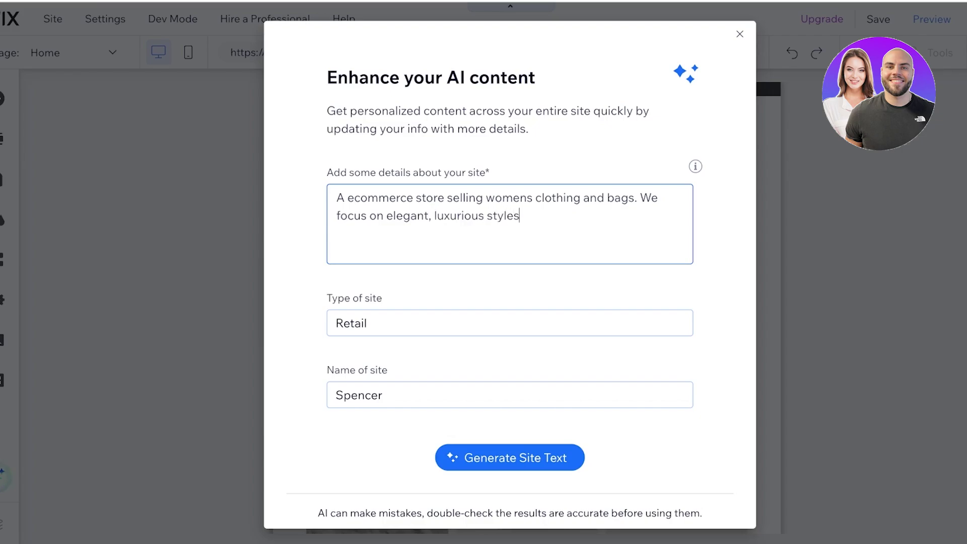
left_click(510, 458)
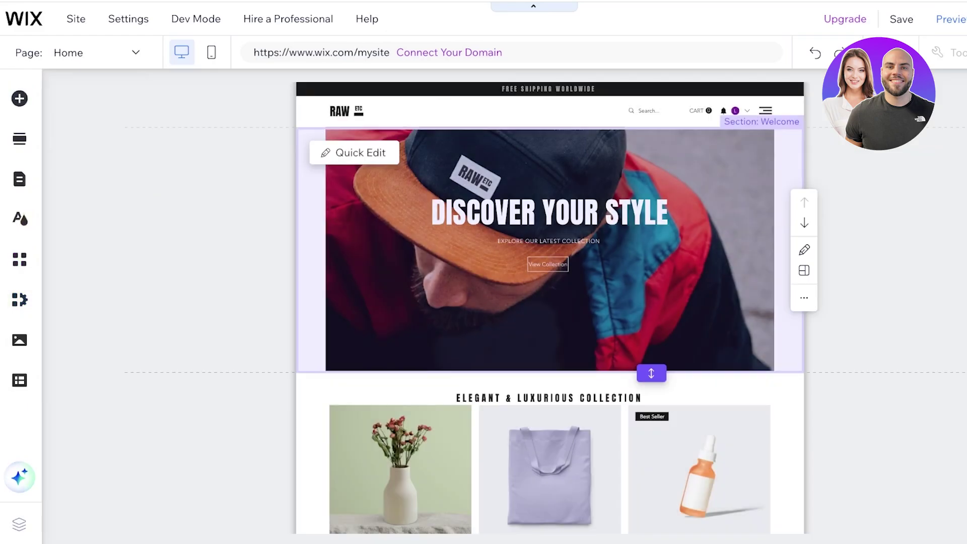
Step: Delete the RAW text, the small black line and the ETC text from the header
left_click(454, 111)
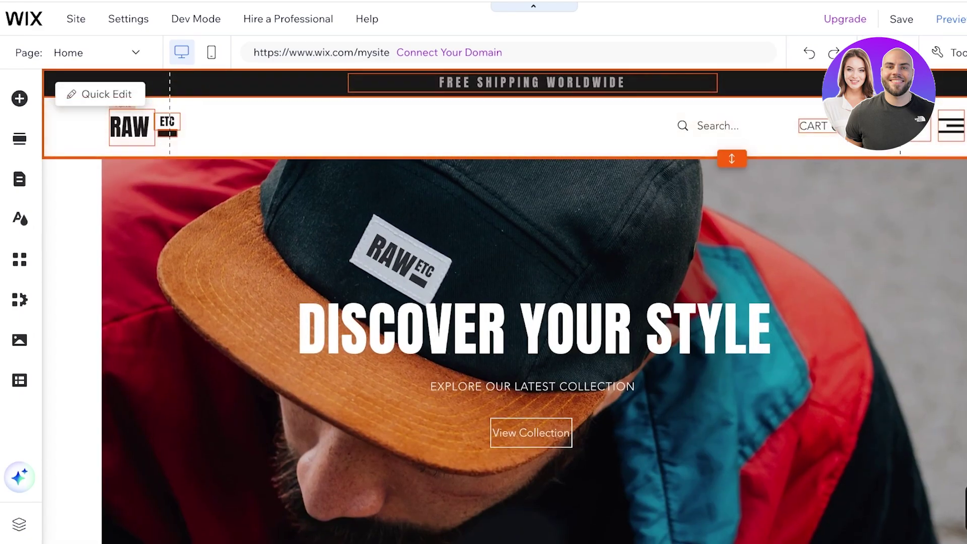
left_click(129, 126)
key("Delete")
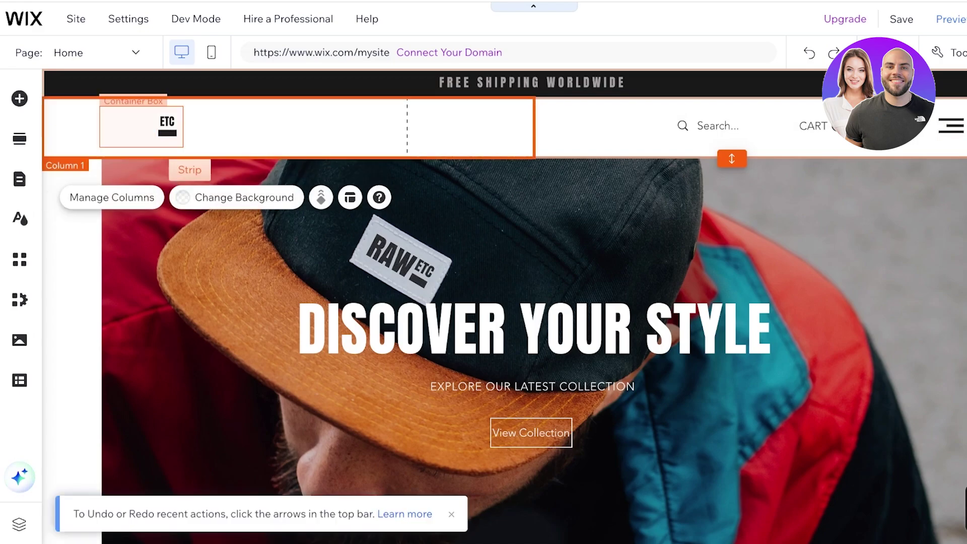
left_click(168, 132)
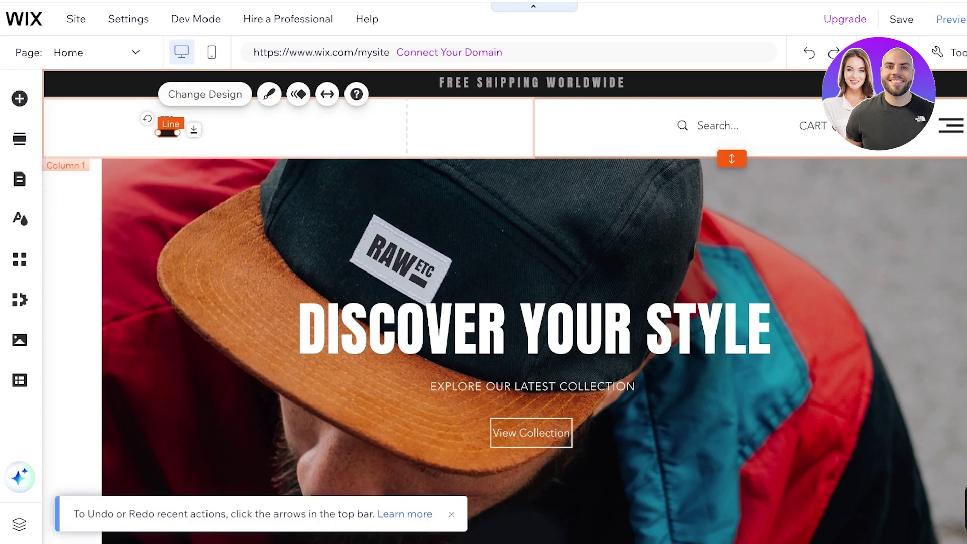
key("Delete")
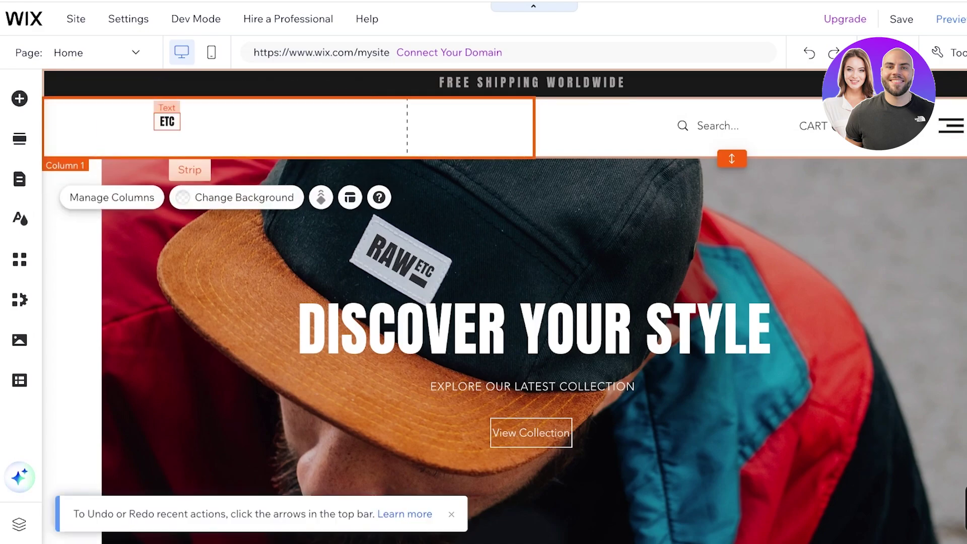
left_click(168, 121)
key("Delete")
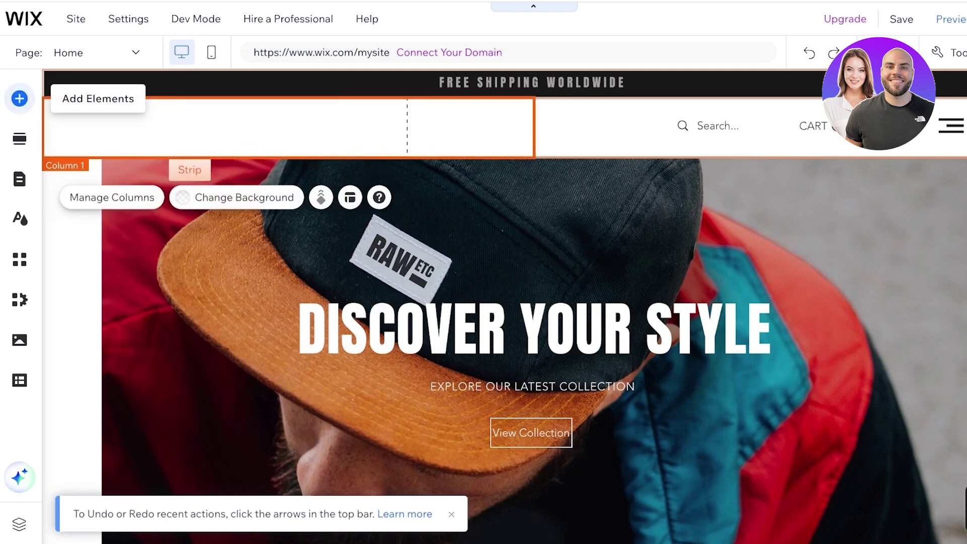
Step: Bring up the Add Elements image options to upload the SPENCER logo
left_click(19, 98)
left_click(77, 165)
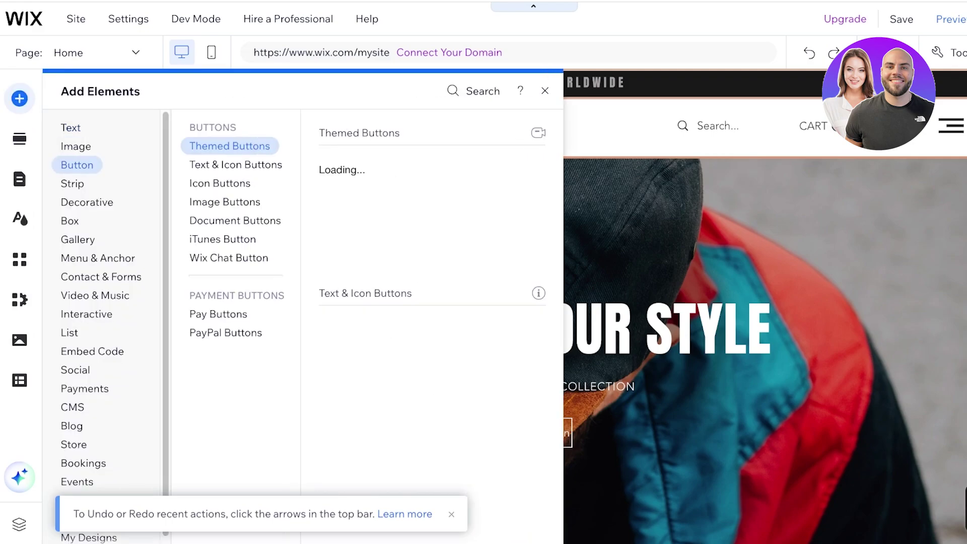
left_click(76, 146)
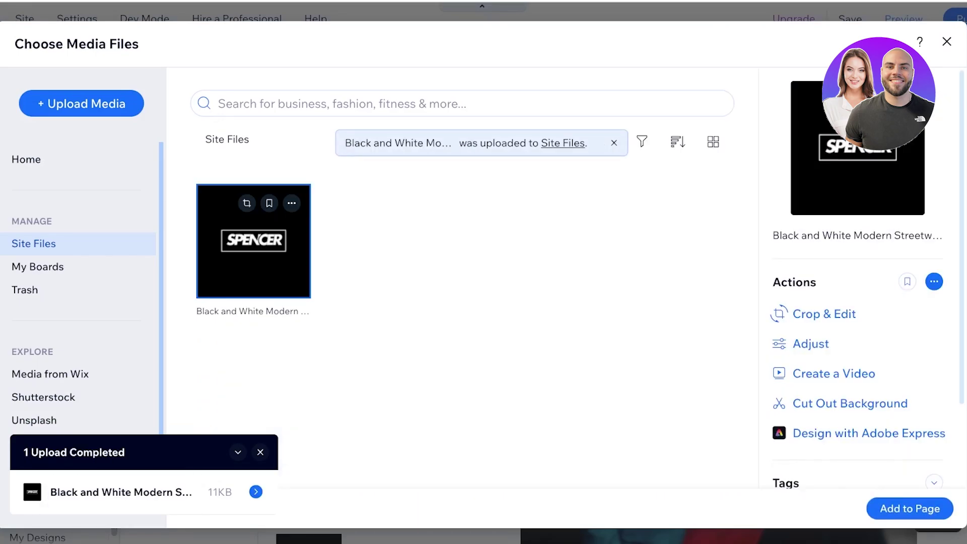
Step: Add the uploaded SPENCER logo, shrink it to about 195 px, and move it into the header
left_click(910, 509)
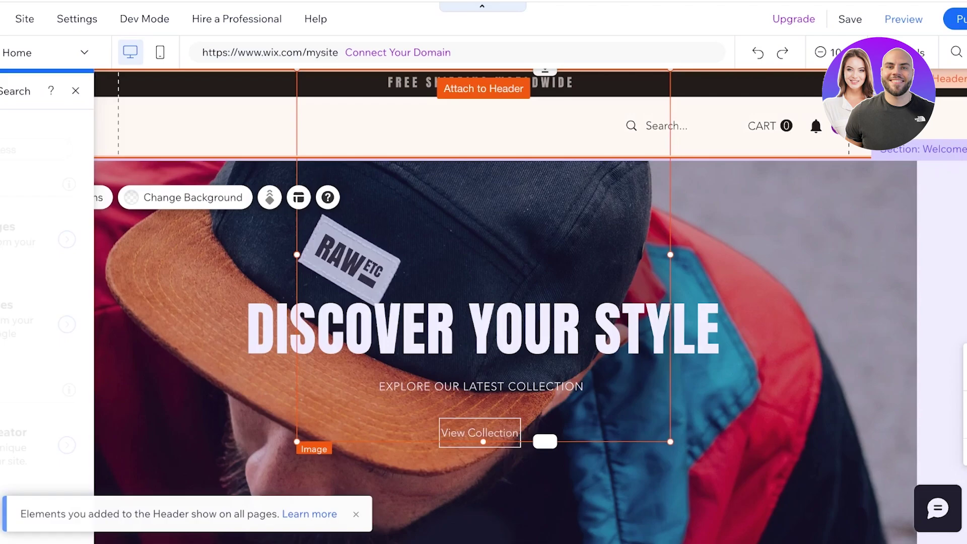
left_click_drag(521, 255, 551, 309)
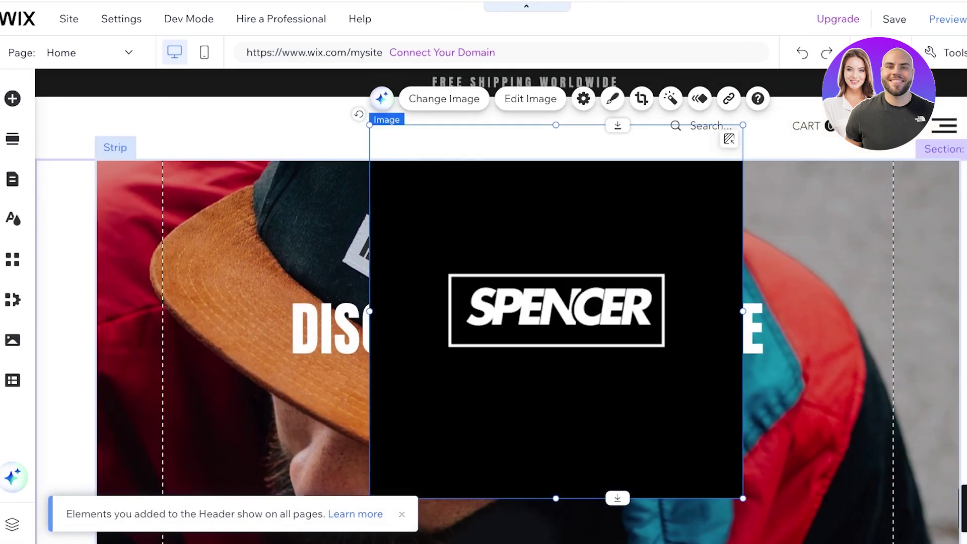
left_click_drag(744, 498, 468, 222)
left_click_drag(418, 173, 141, 129)
left_click_drag(141, 167, 141, 159)
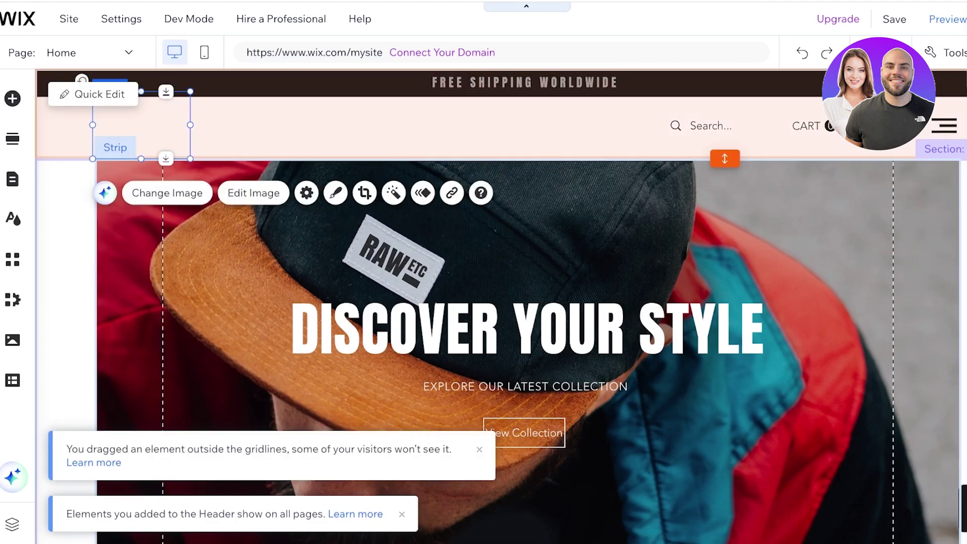
Step: Delete the logo from the header, then undo the changes to bring the SPENCER image back
key("Delete")
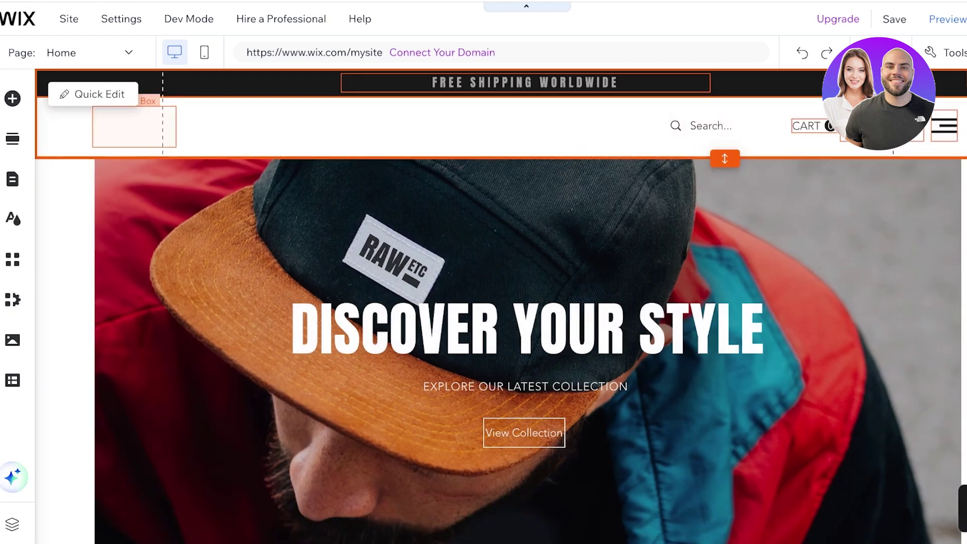
left_click_drag(134, 126, 192, 131)
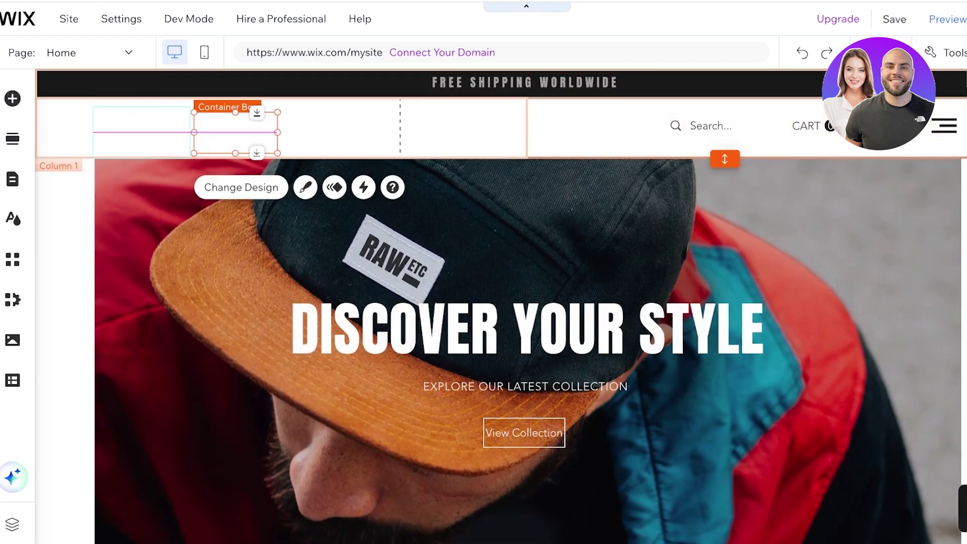
left_click(802, 53)
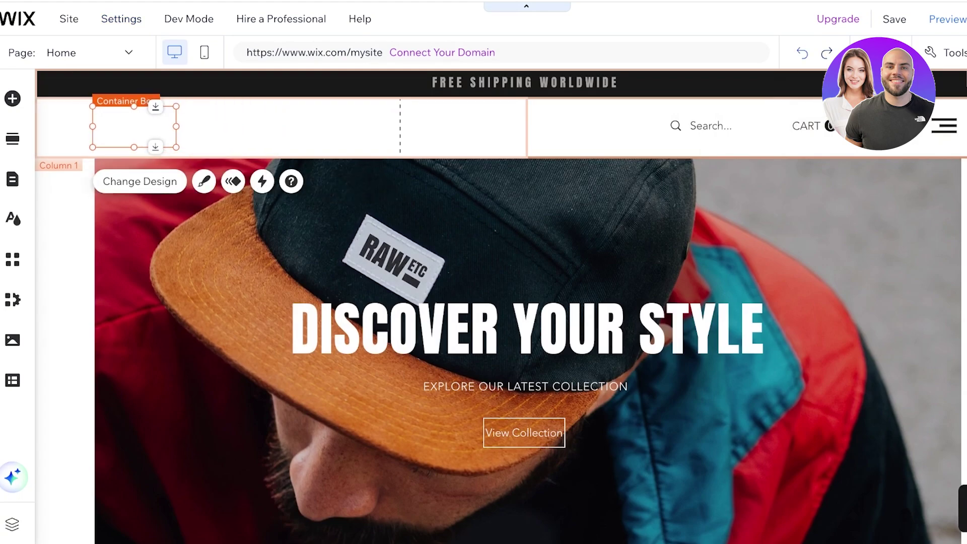
key("ctrl+z")
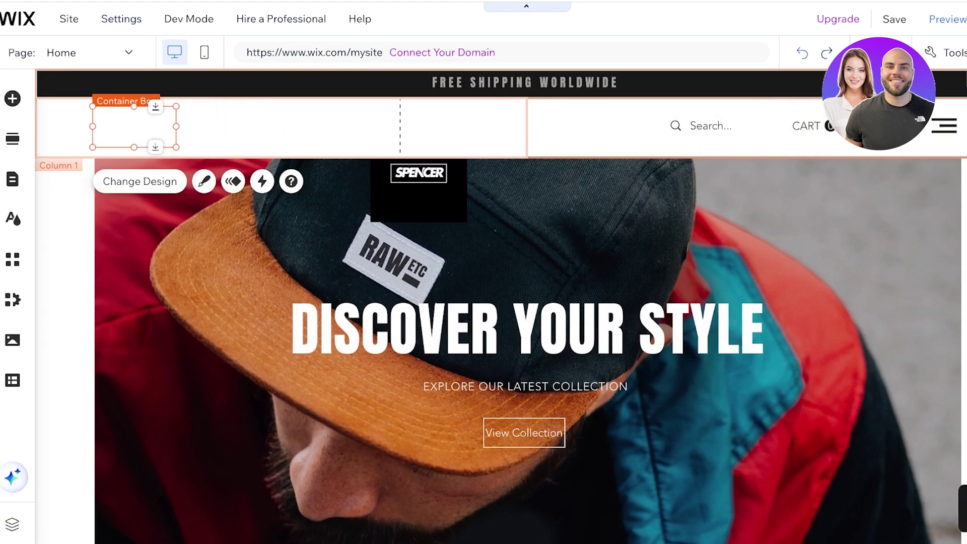
Step: Raise the image in the layer order, then shrink the logo and centre it in the header
right_click(430, 199)
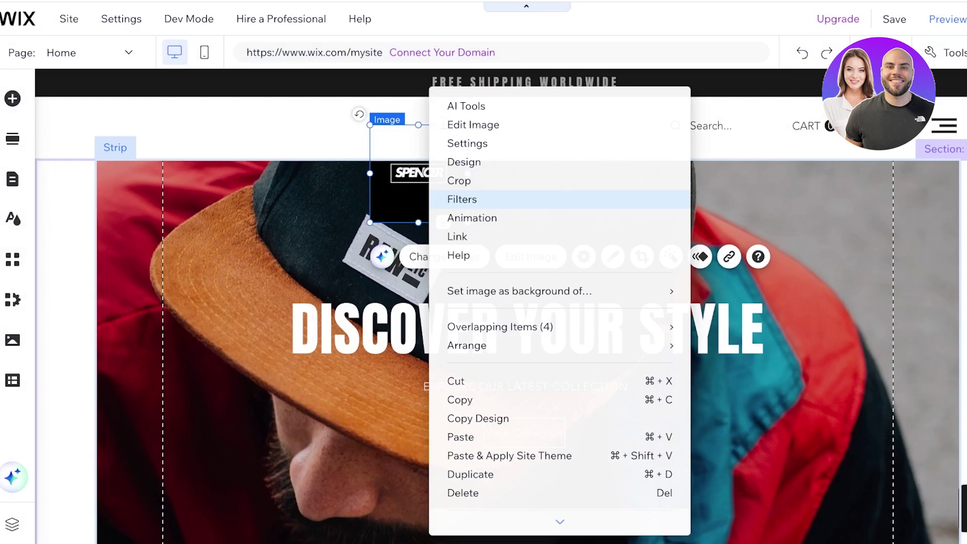
mouse_move(499, 327)
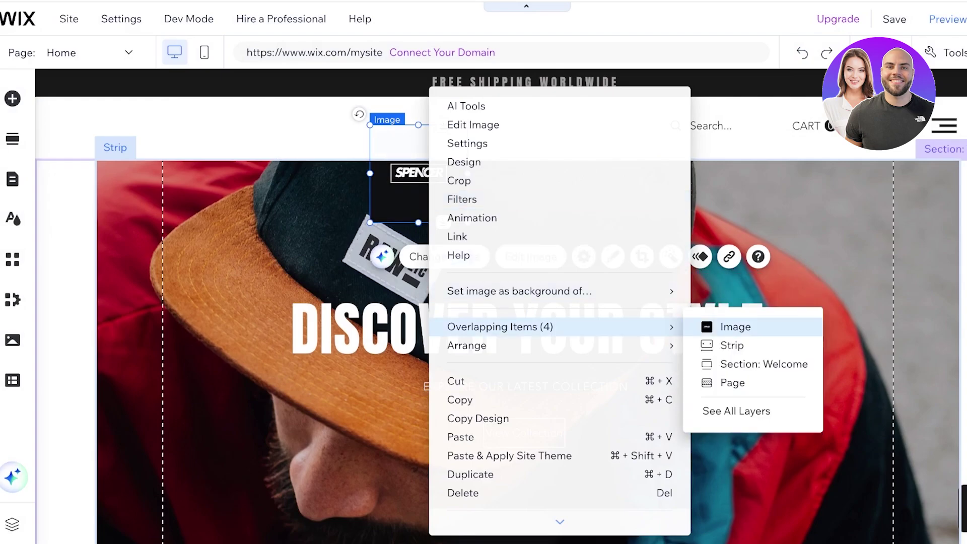
left_click(737, 411)
left_click_drag(687, 346, 655, 415)
left_click_drag(418, 197, 435, 149)
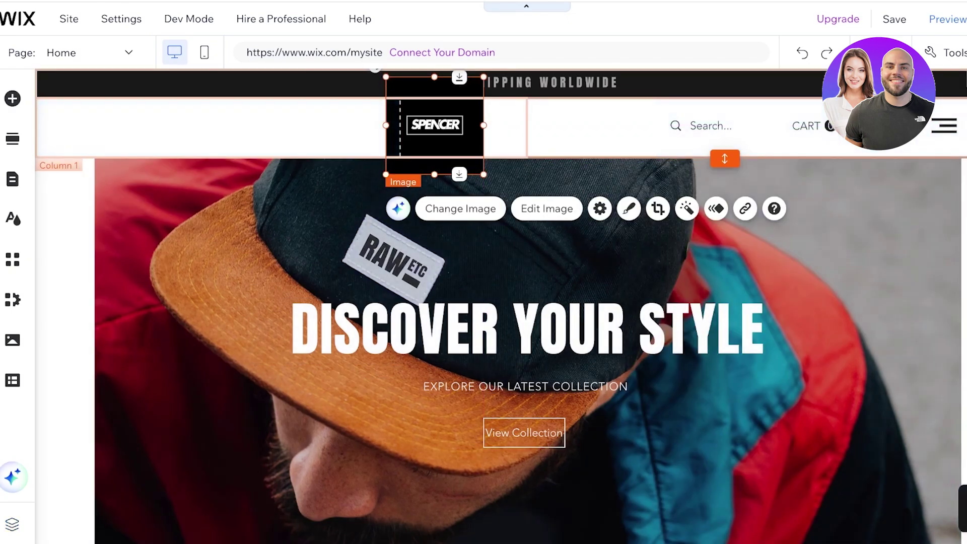
left_click_drag(484, 175, 526, 129)
key("Escape")
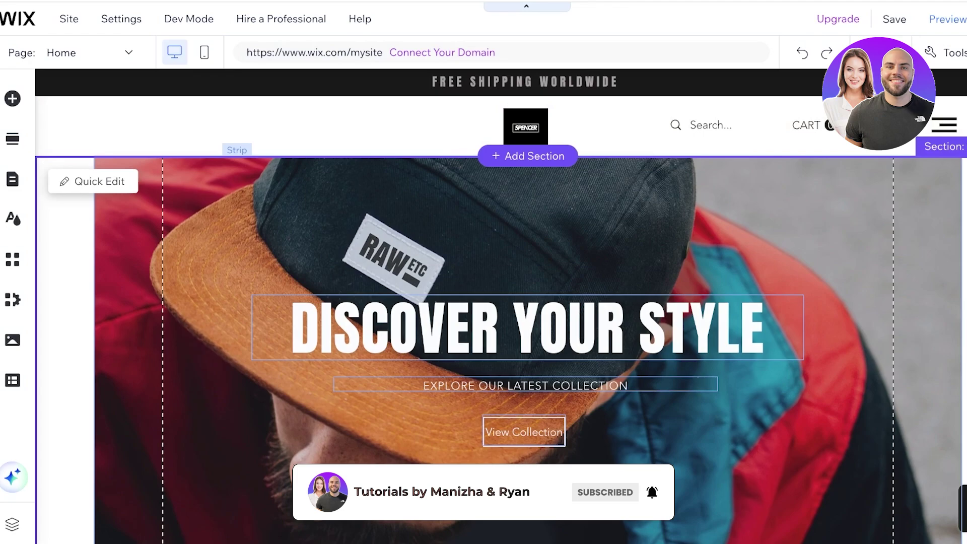
Step: Retype the hero heading text as 'STLYE WITH ELEGANCE'
scroll(499, 302, "down", 3)
scroll(526, 303, "up", 3)
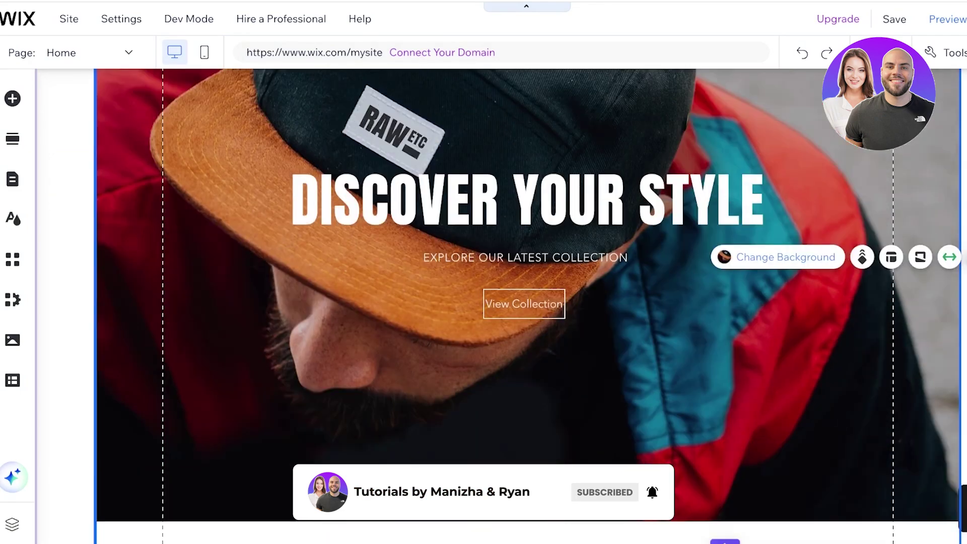
double_click(526, 287)
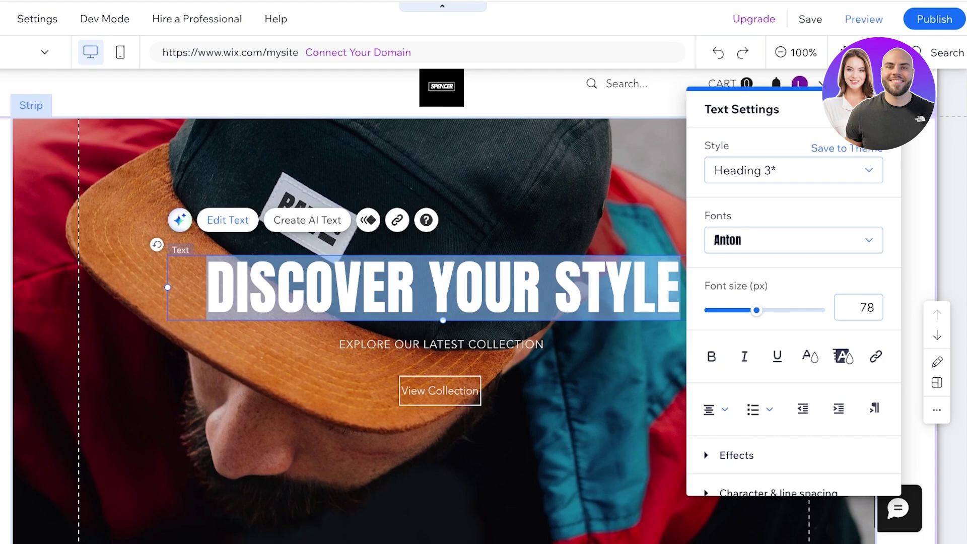
type("STLYE W")
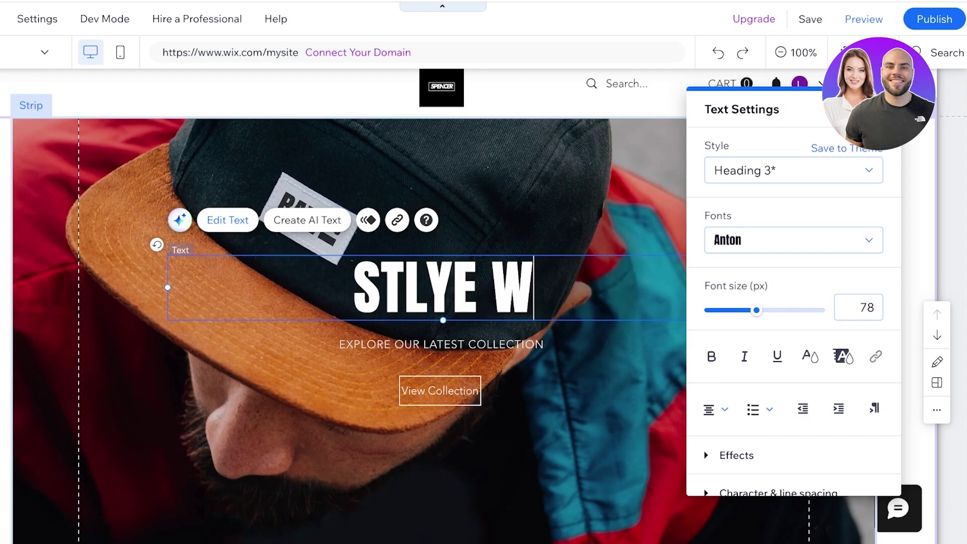
type("ITH ELEGANCE")
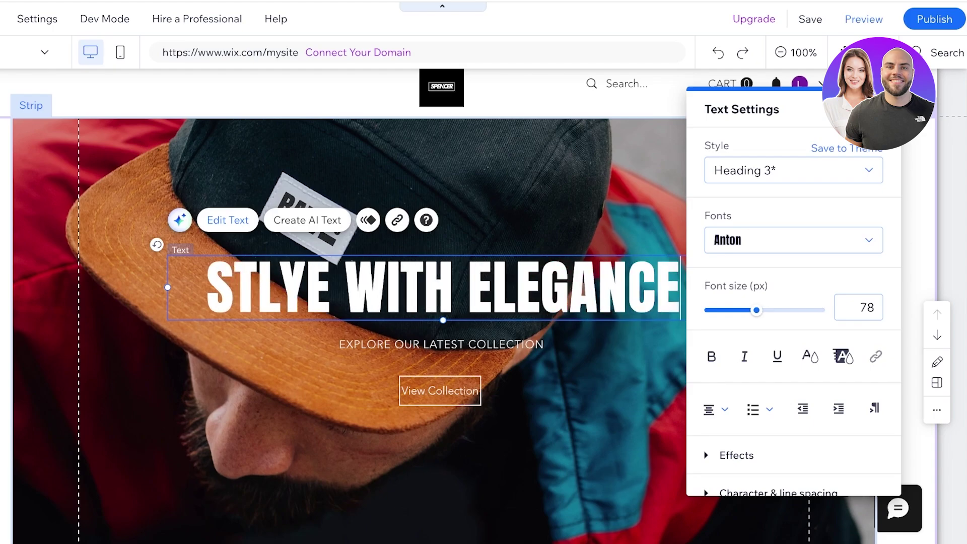
Step: Try Assistant Light and Avenir, then set the heading font to Forum
left_click(794, 240)
left_click(745, 358)
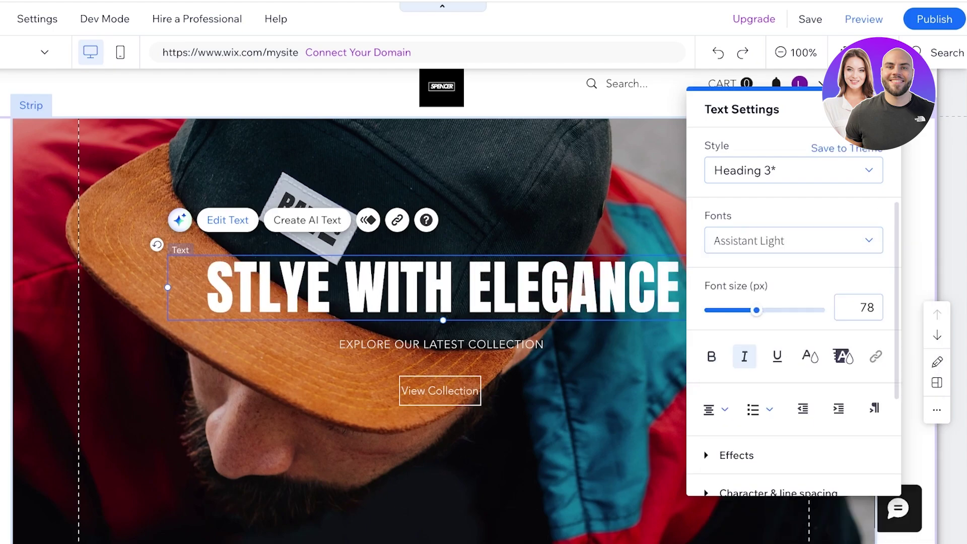
left_click(793, 240)
left_click(740, 346)
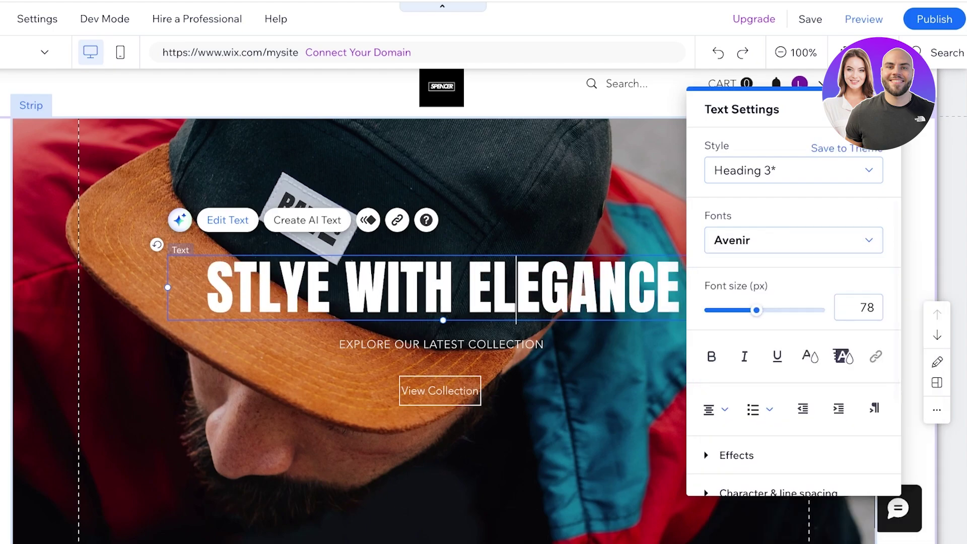
left_click(794, 240)
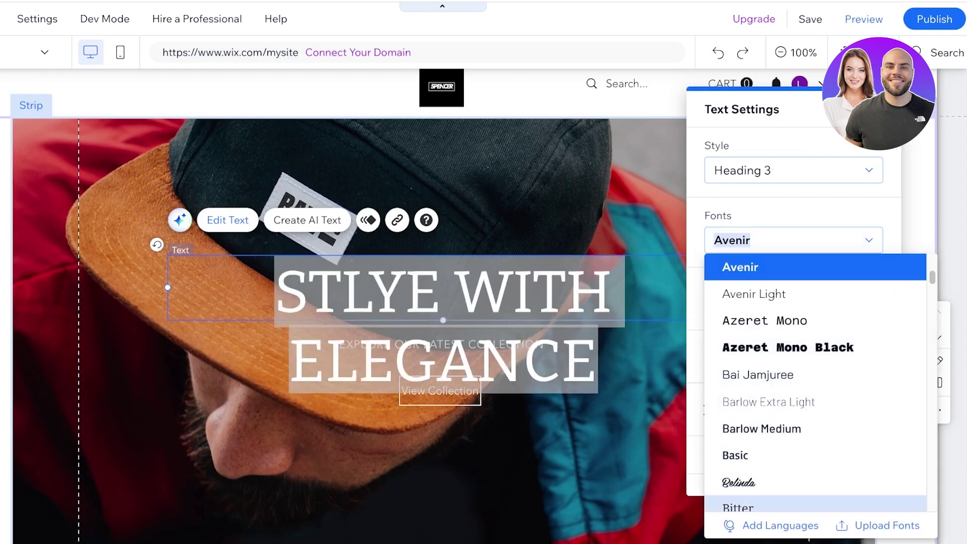
scroll(816, 415, "down", 5)
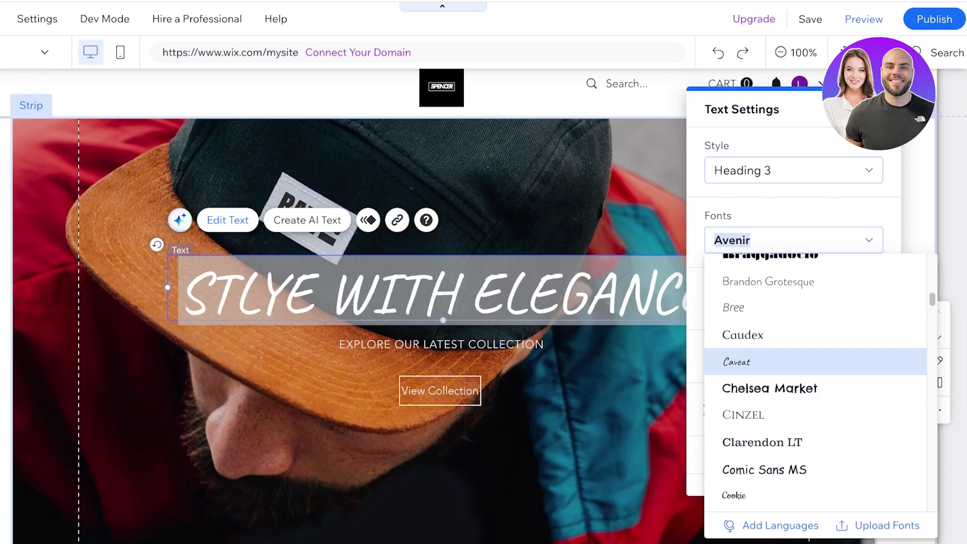
scroll(816, 466, "down", 5)
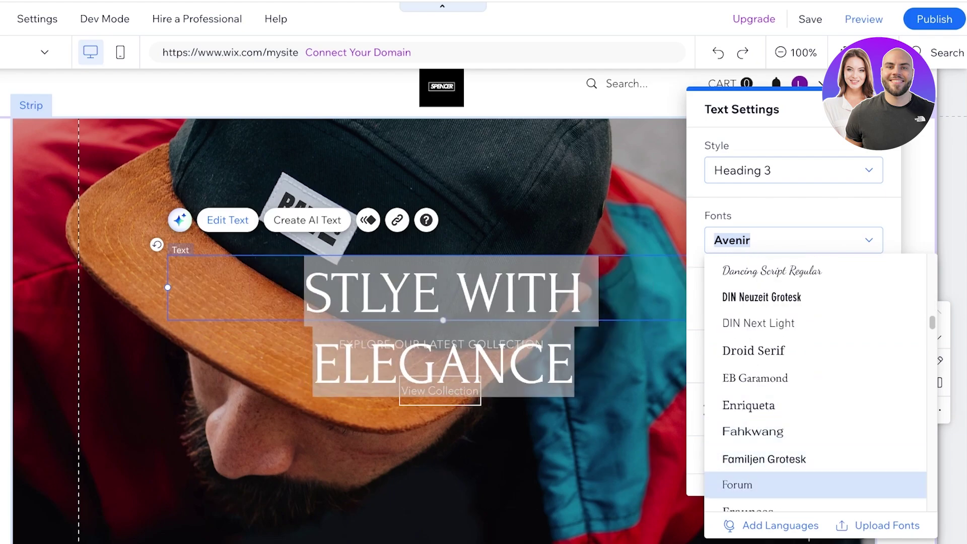
left_click(756, 485)
Step: Correct the heading to 'STYLE WITH ELEGANCE' and reduce its font size to fit one line
type("L")
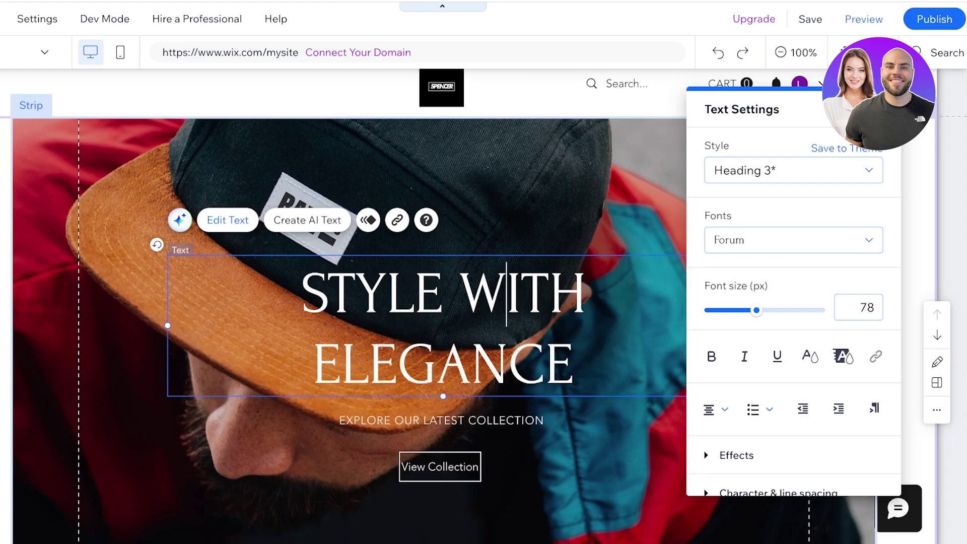
key("ctrl+a")
left_click_drag(757, 311, 749, 310)
left_click(439, 340)
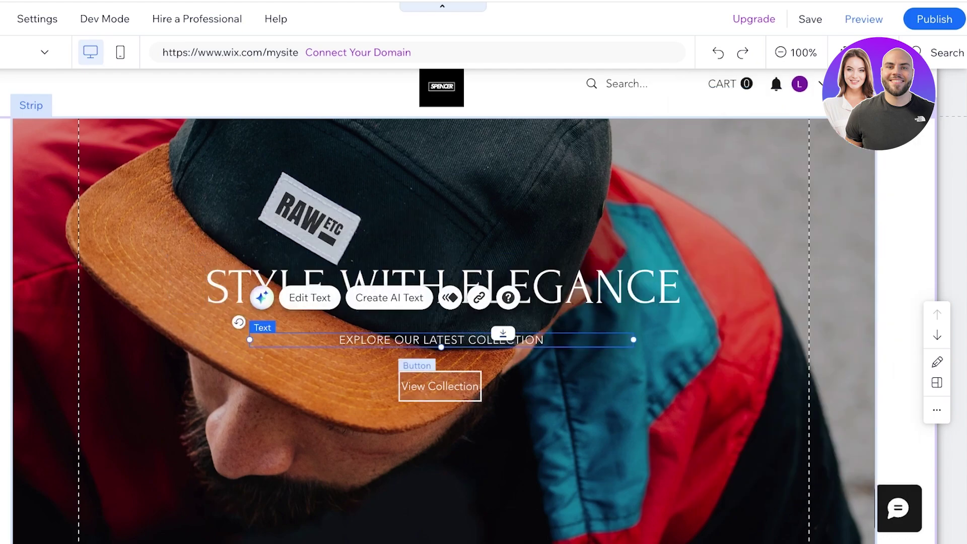
Step: Replace the hero strip's background with the pastel green, orange and purple gradient
left_click(440, 386)
scroll(440, 386, "down", 2)
scroll(440, 302, "down", 4)
scroll(440, 303, "up", 7)
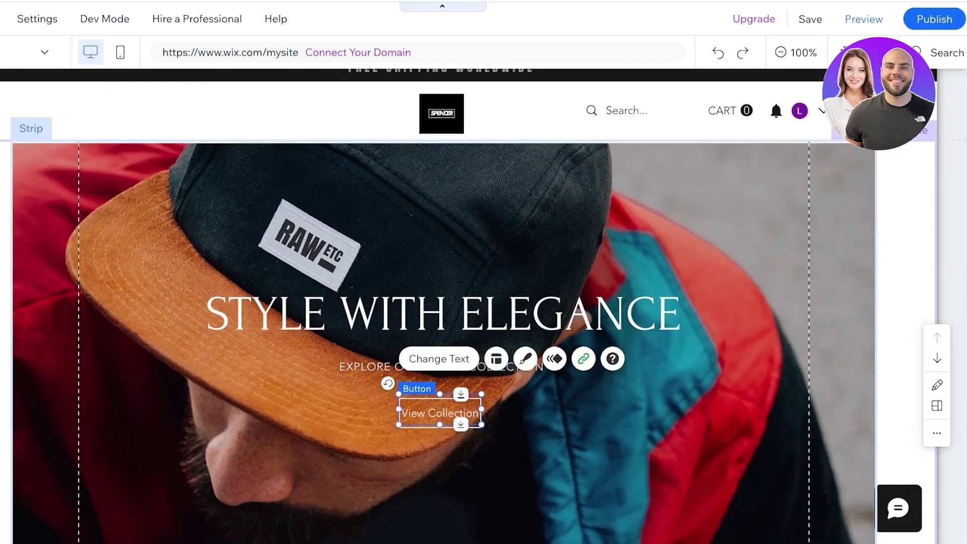
left_click(655, 453)
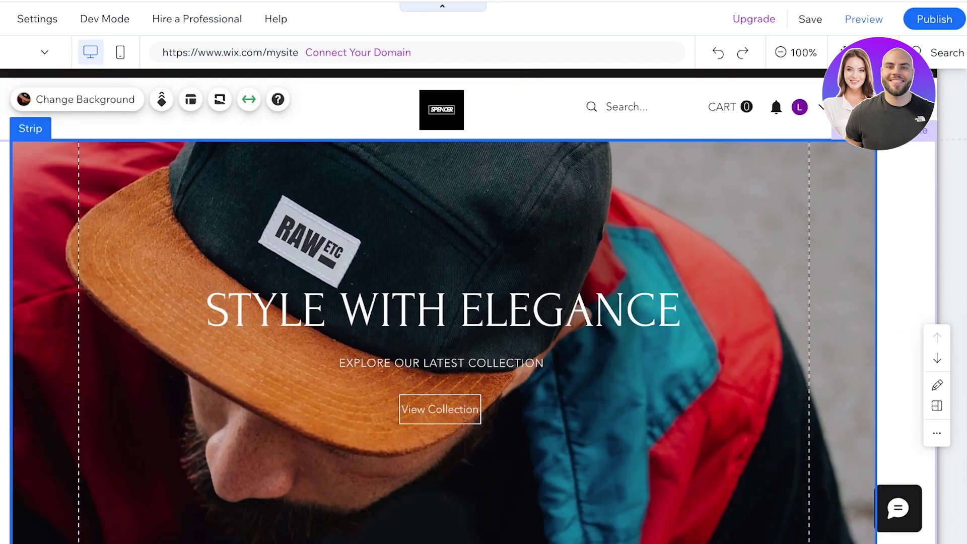
left_click(76, 99)
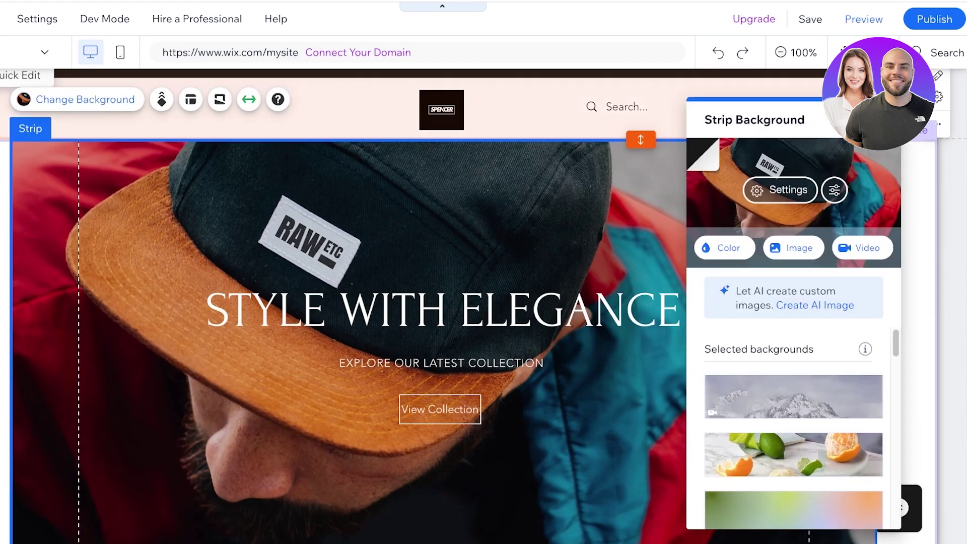
scroll(793, 429, "down", 1)
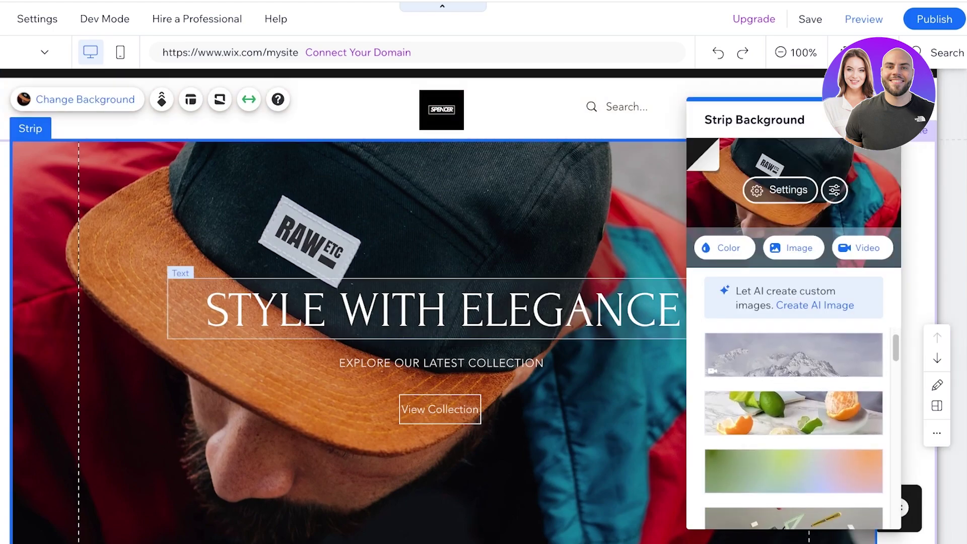
left_click(793, 471)
Step: Save the site, accepting the free wixsite domain
scroll(484, 302, "down", 5)
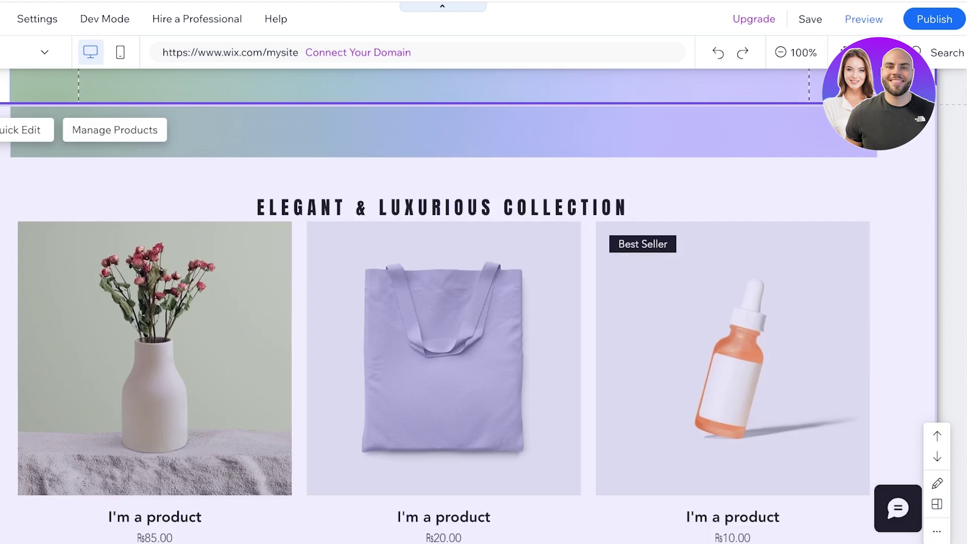
scroll(484, 302, "down", 10)
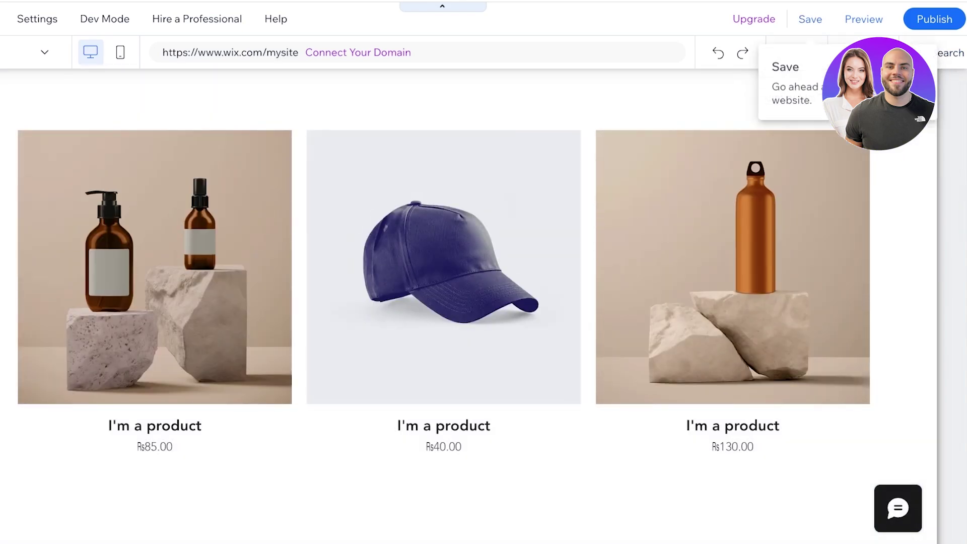
left_click(811, 19)
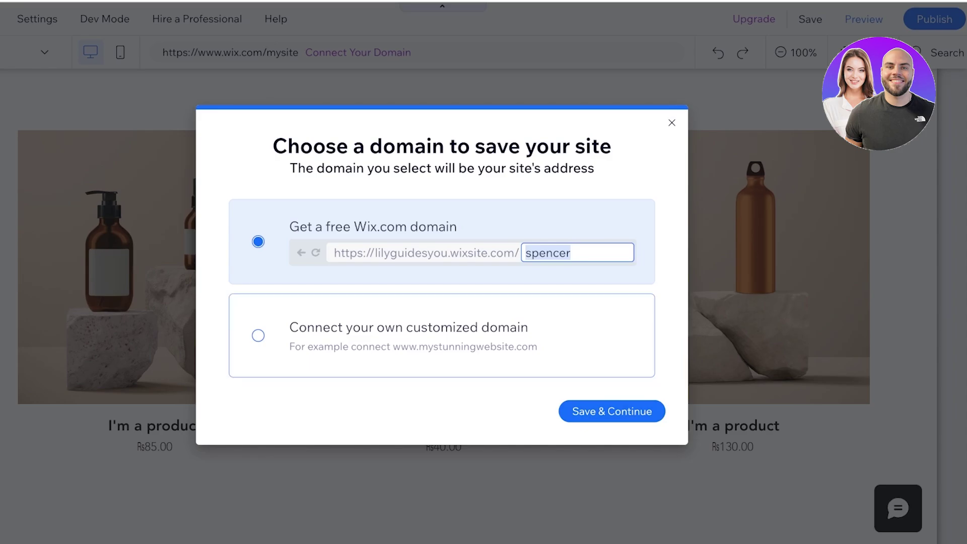
key("Return")
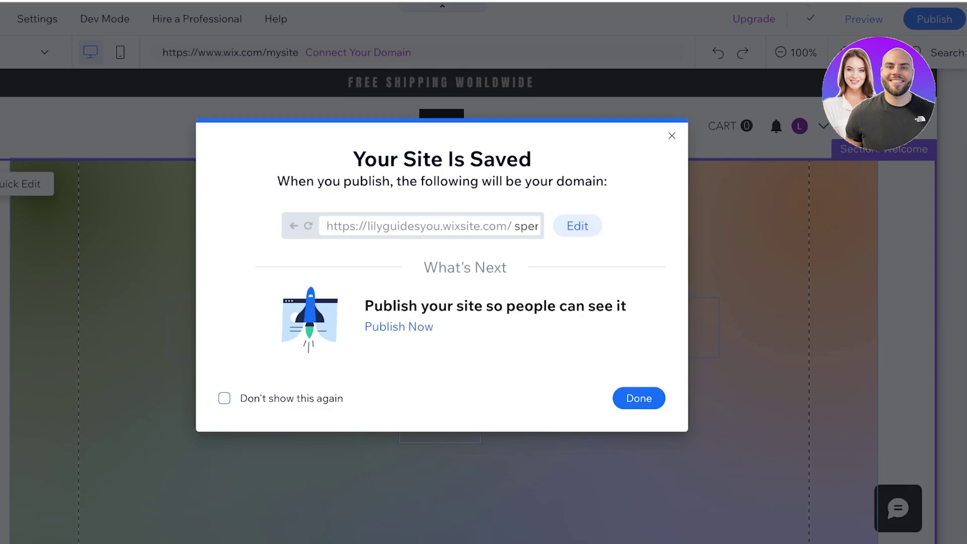
Step: On the dashboard, review the store's 12 products under Catalog, then go to Apps
key("Escape")
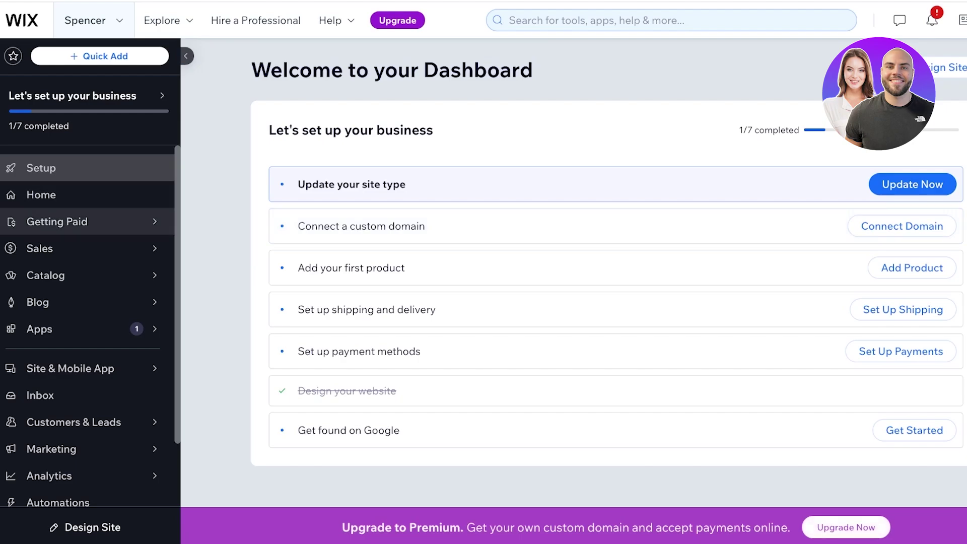
mouse_move(76, 275)
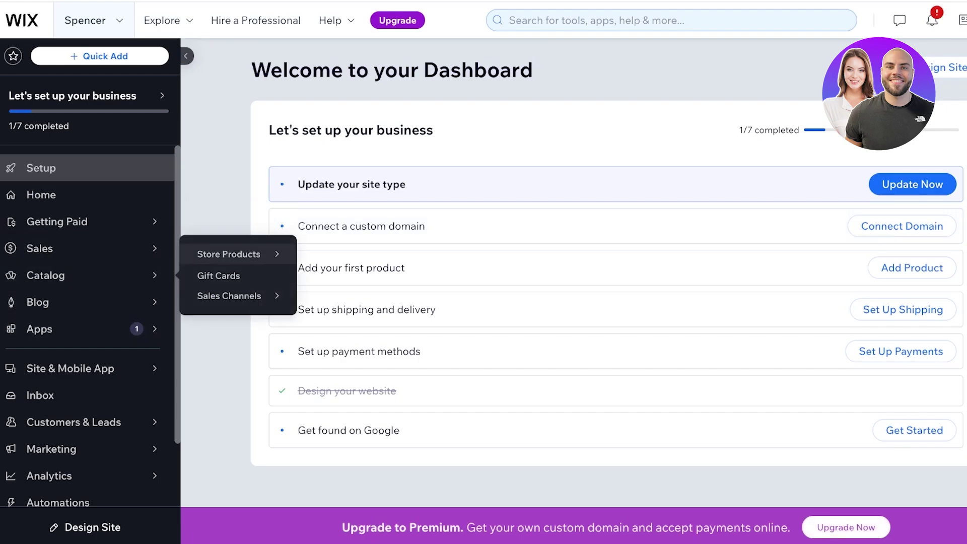
left_click(229, 254)
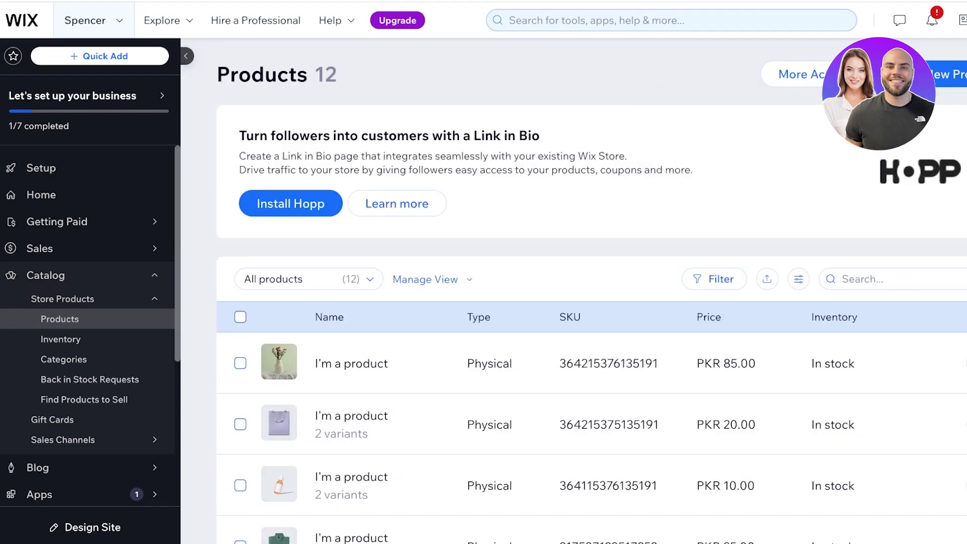
scroll(592, 322, "down", 4)
scroll(592, 322, "up", 4)
scroll(88, 323, "down", 5)
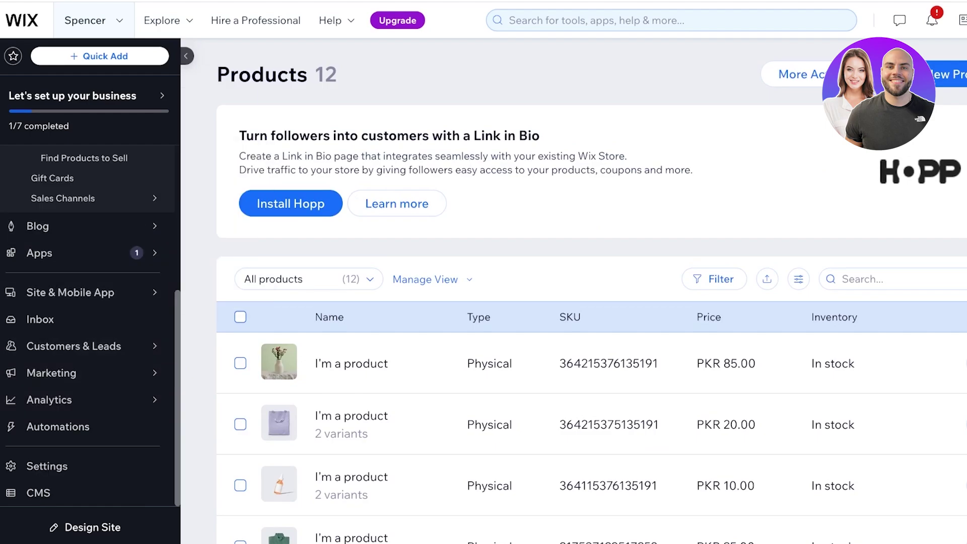
left_click(39, 253)
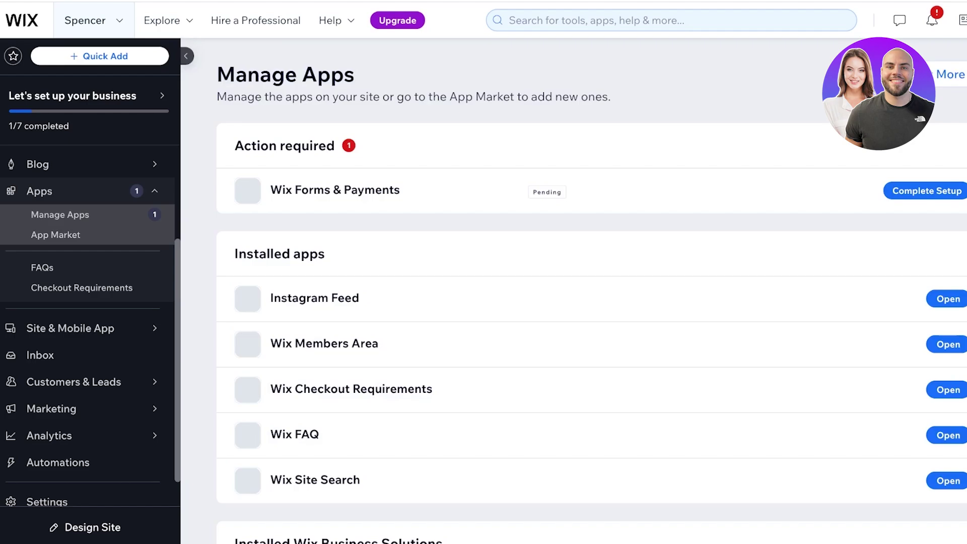
Step: Search the App Market for 'drop' to list the 62 dropshipping apps like Printful and AutoDS
left_click(55, 235)
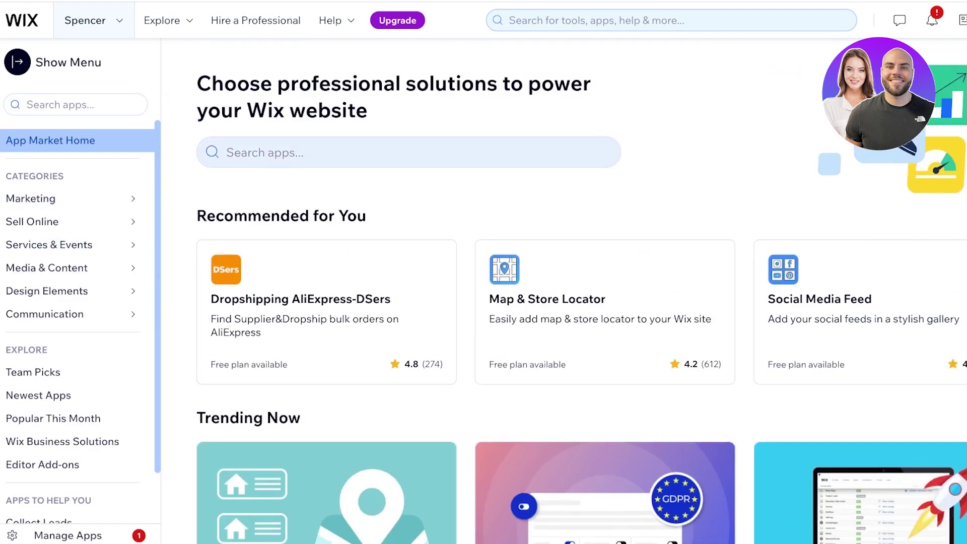
left_click(227, 152)
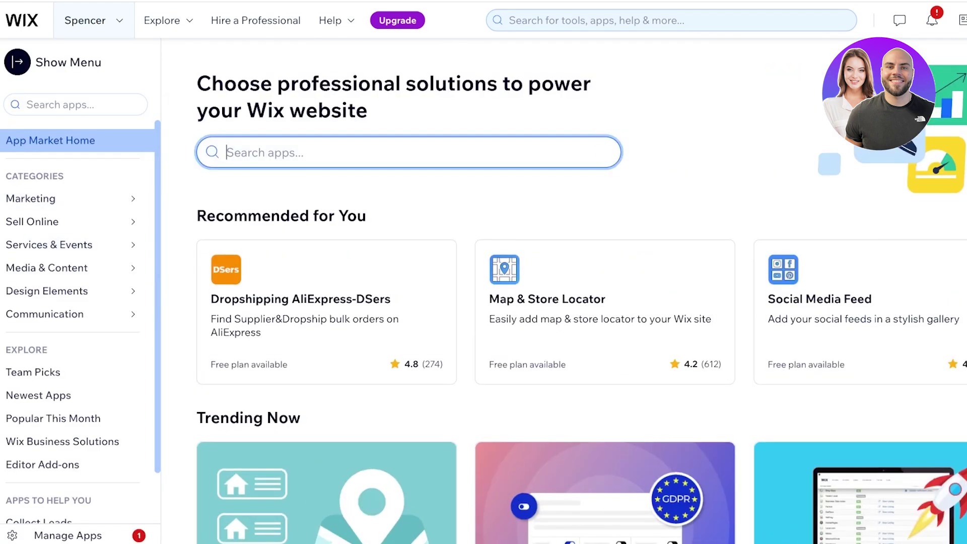
type("D")
key("BackSpace")
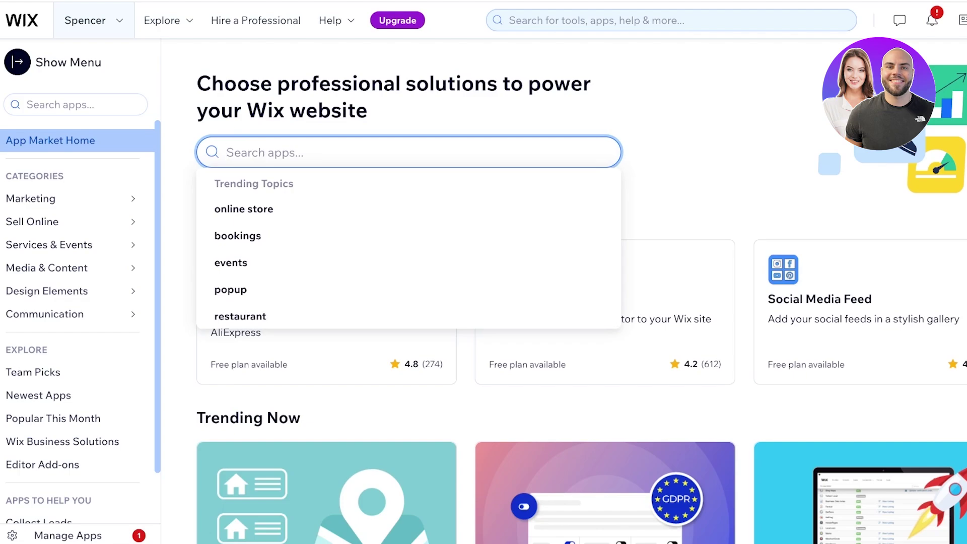
type("drop")
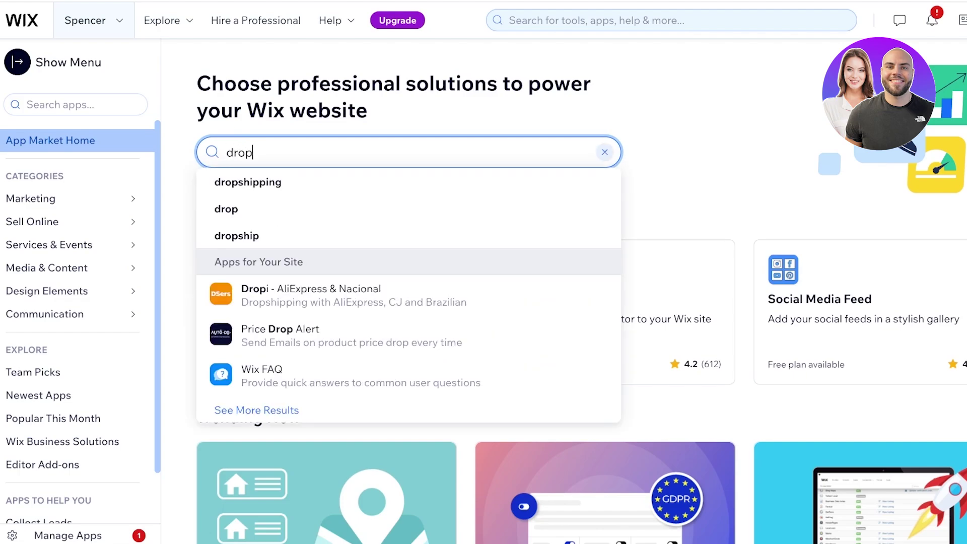
key("Return")
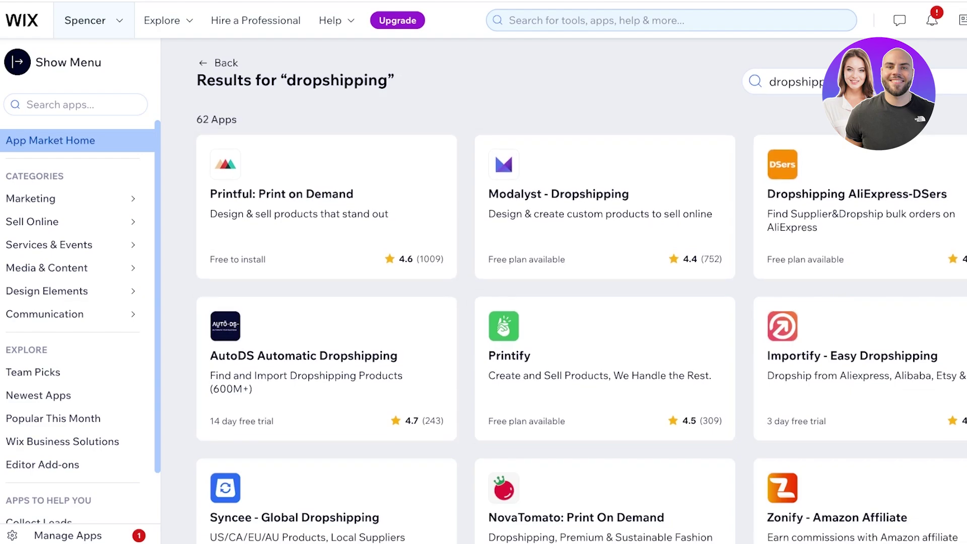
scroll(580, 292, "down", 5)
scroll(580, 292, "up", 5)
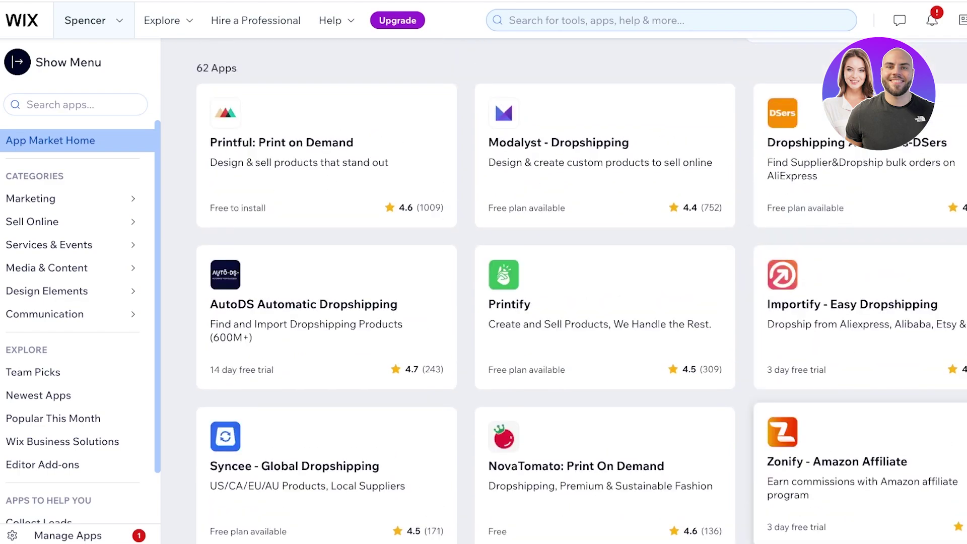
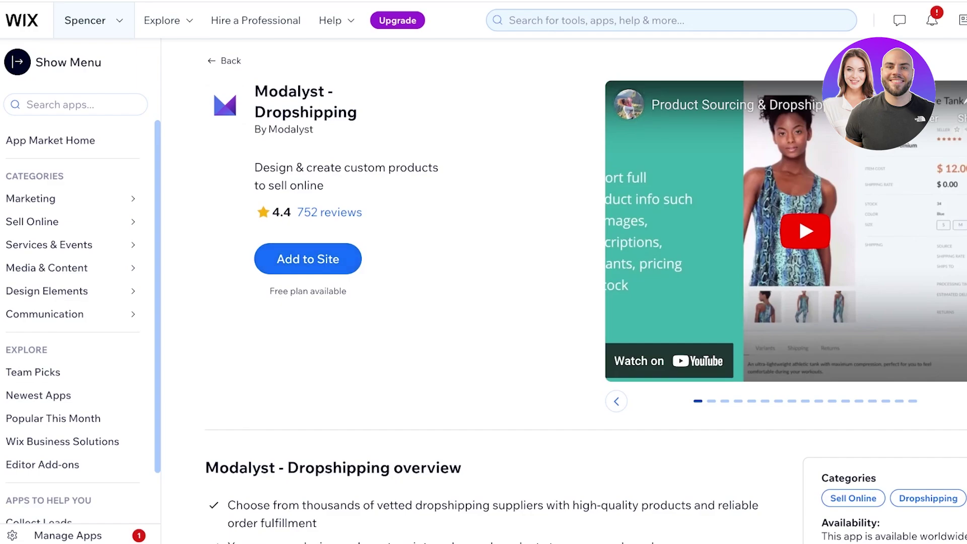
Step: Add the Modalyst - Dropshipping app to the Wix site to reach Modalyst's My stores page
left_click(307, 259)
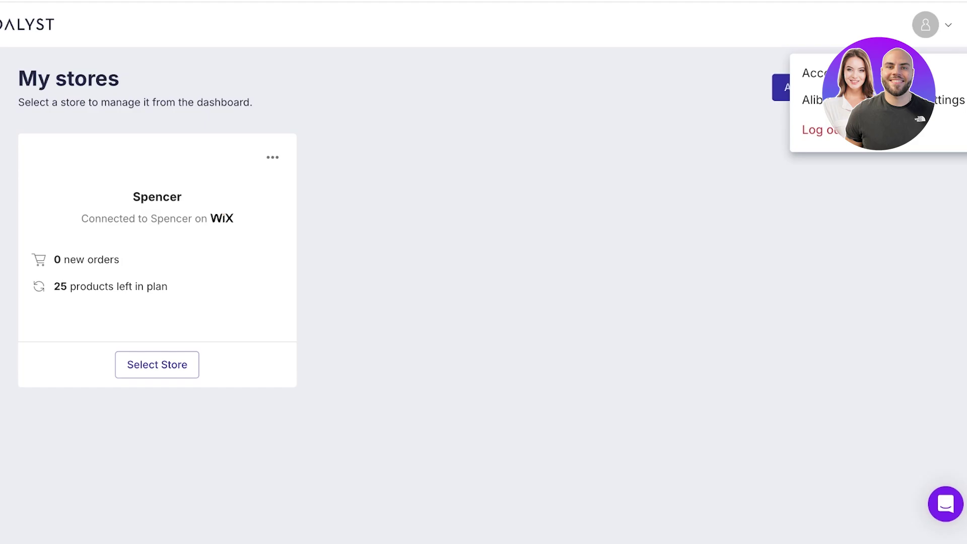
Step: Select the Wix-connected store to open its Modalyst Find products dashboard
left_click(157, 364)
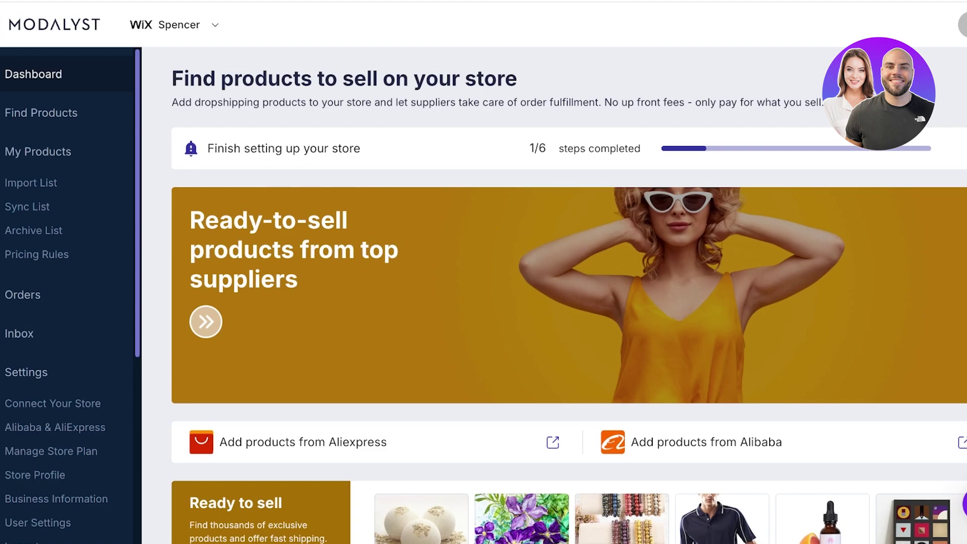
Step: Start connecting the Modalyst account to AliExpress via Add products from AliExpress
left_click(506, 443)
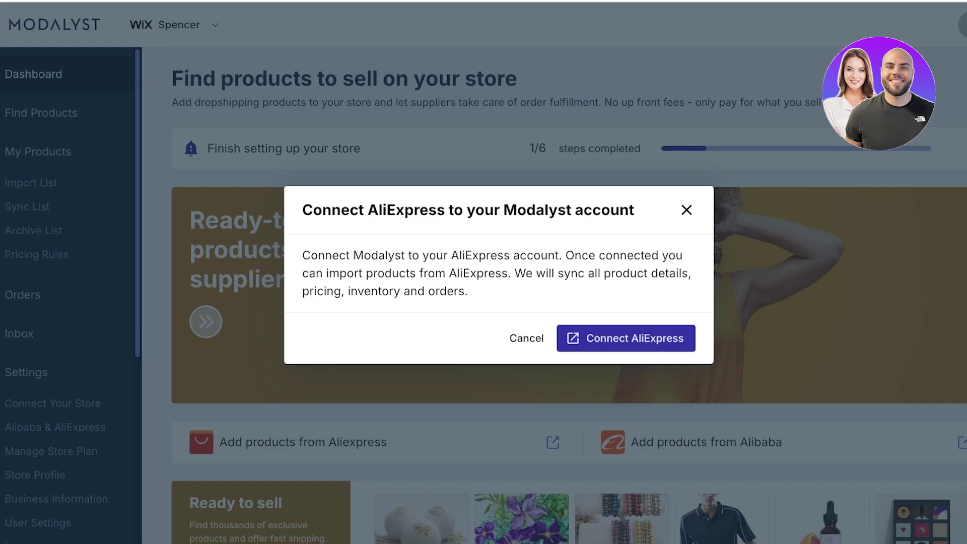
left_click(626, 339)
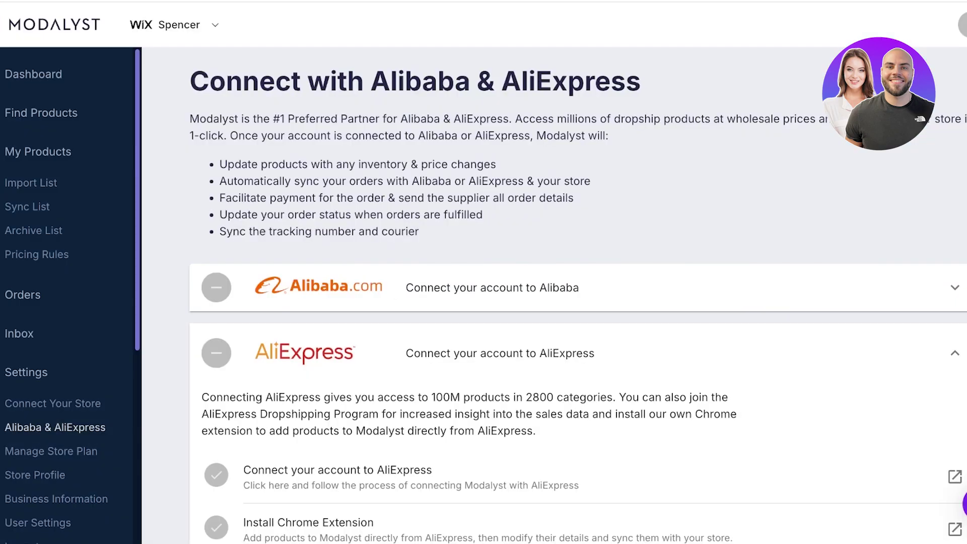
scroll(554, 376, "down", 2)
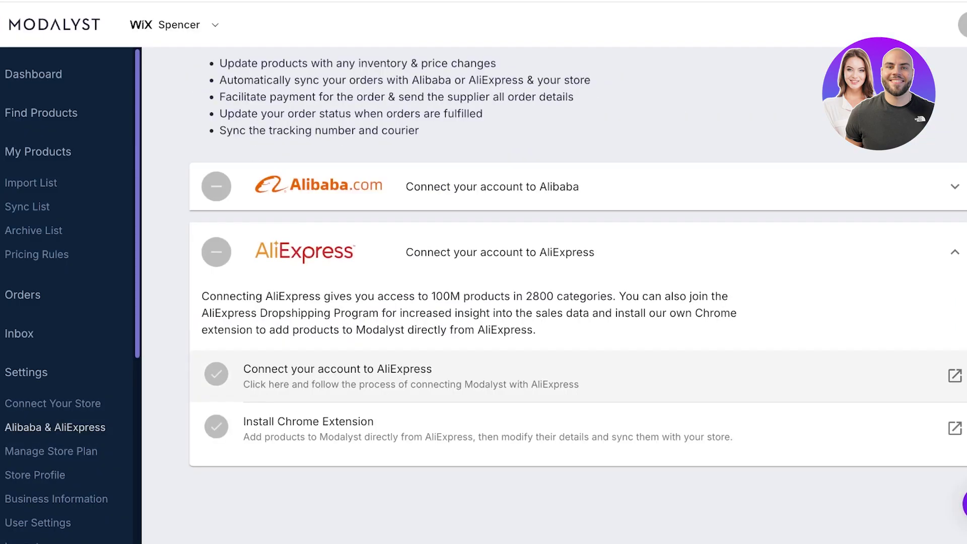
left_click(473, 375)
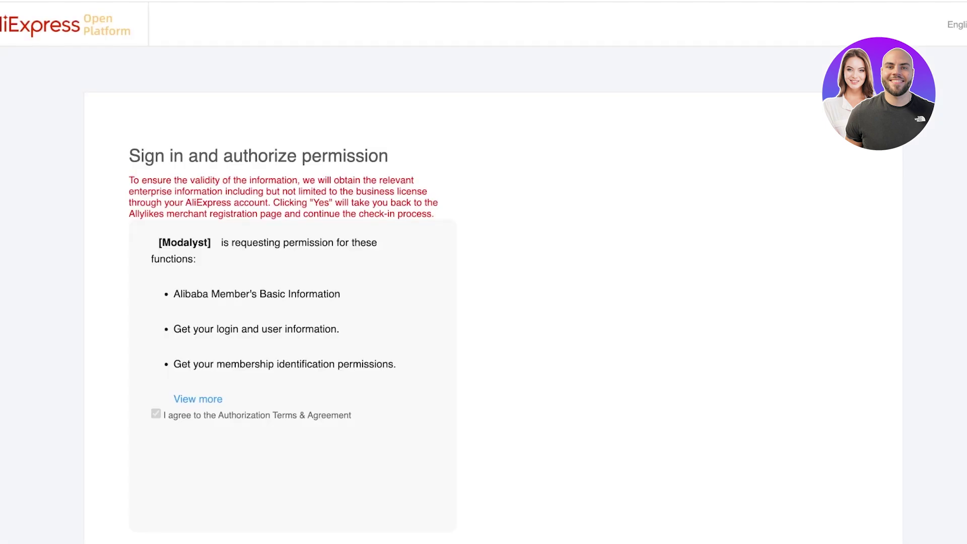
Step: Sign in to AliExpress Open Platform with the account's e-mail and password
scroll(484, 272, "down", 1)
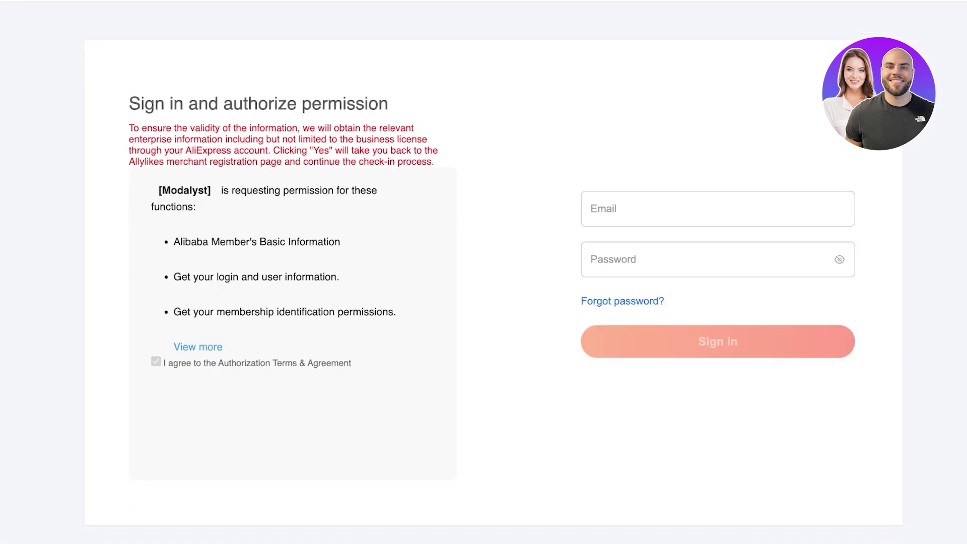
left_click(593, 215)
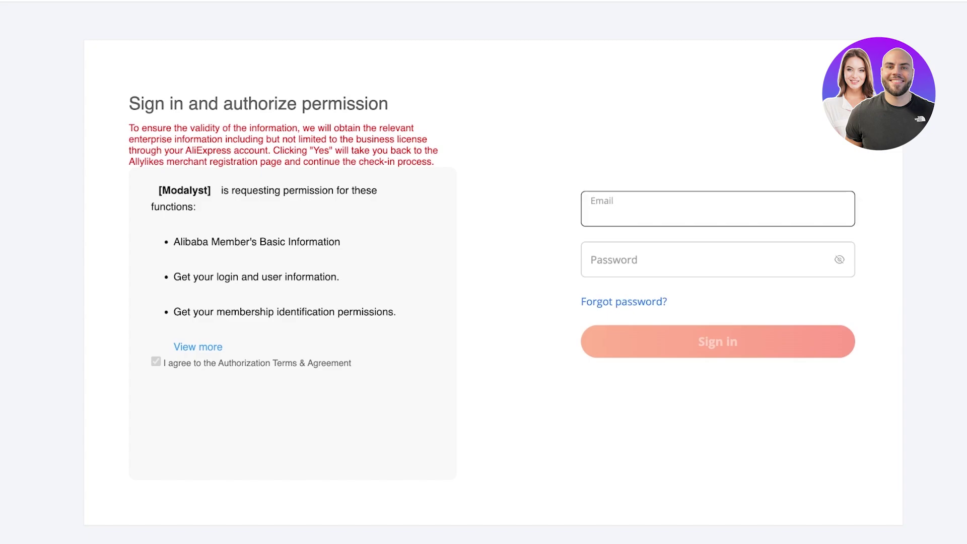
key("Tab")
type("•••••")
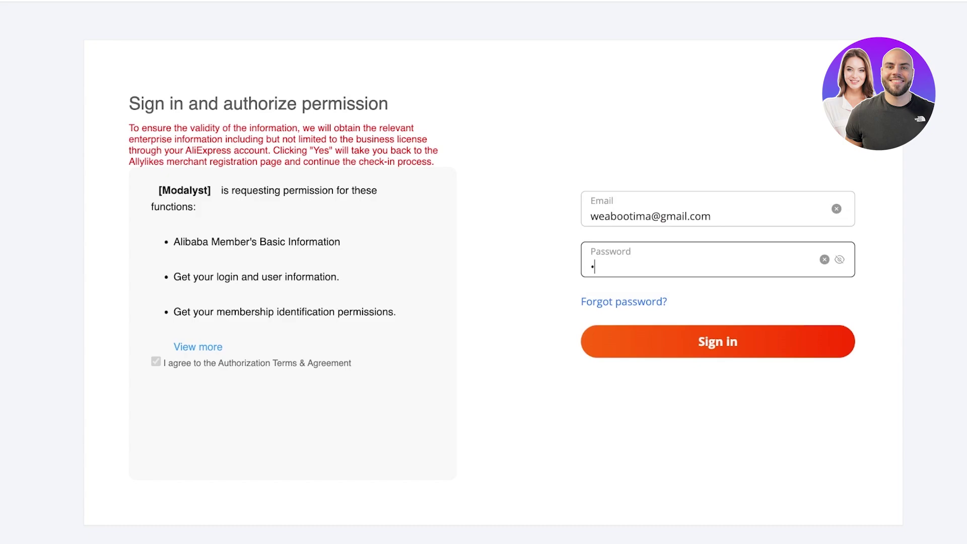
type("••••")
key("Return")
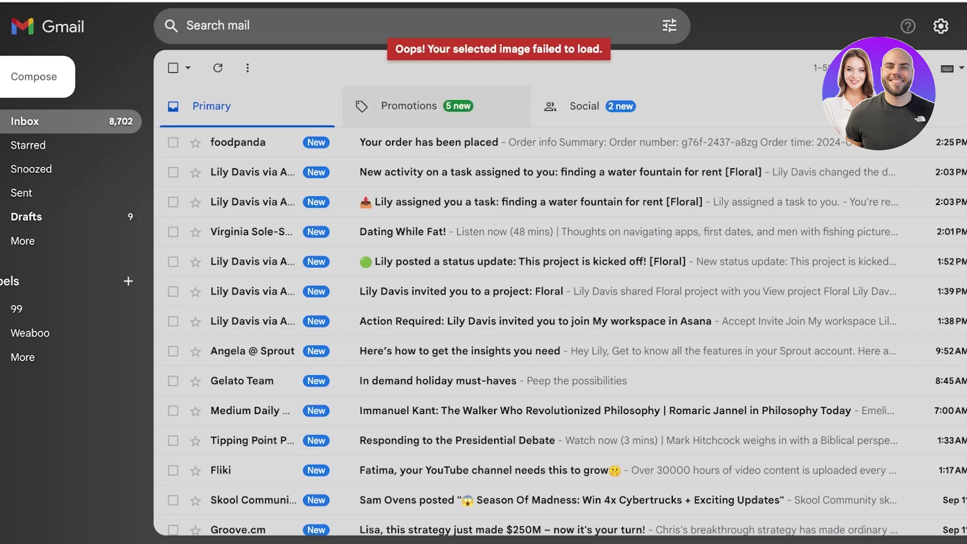
Step: Search Gmail's Promotions, Spam and Inbox for the AliExpress verification email
left_click(410, 106)
left_click(211, 106)
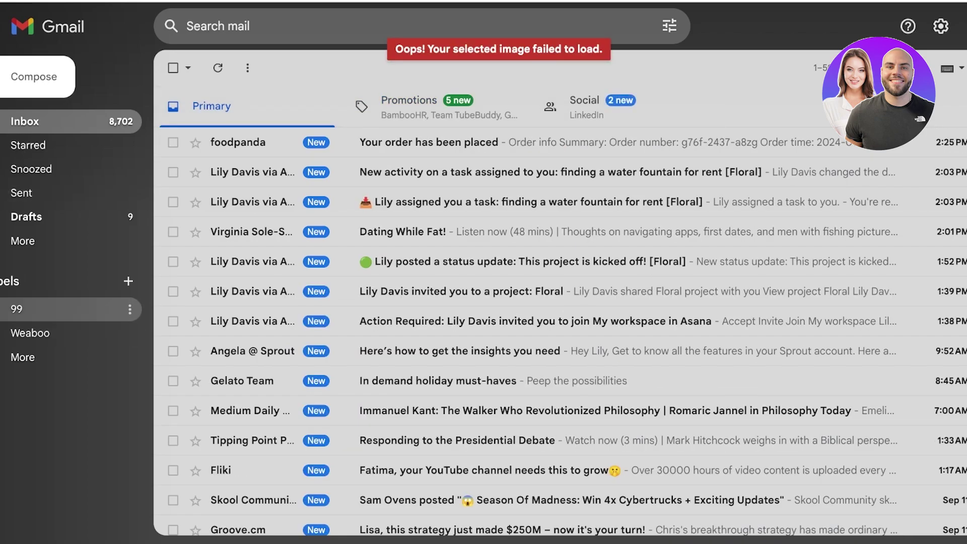
left_click(23, 241)
left_click(25, 360)
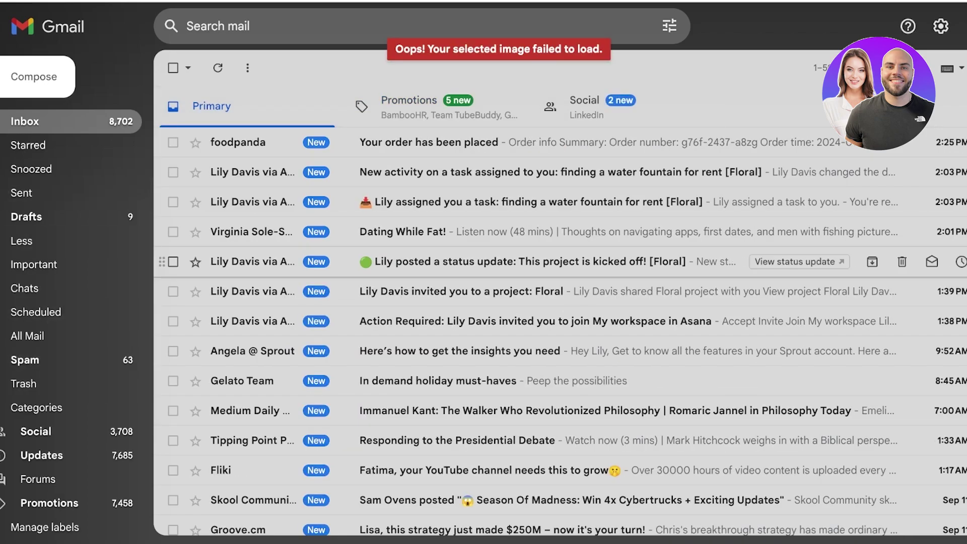
left_click(25, 121)
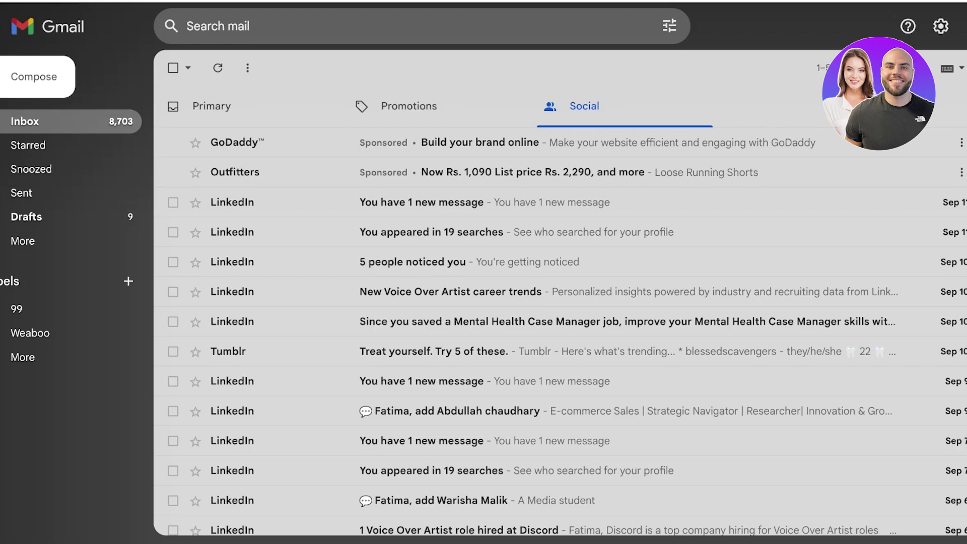
left_click(211, 106)
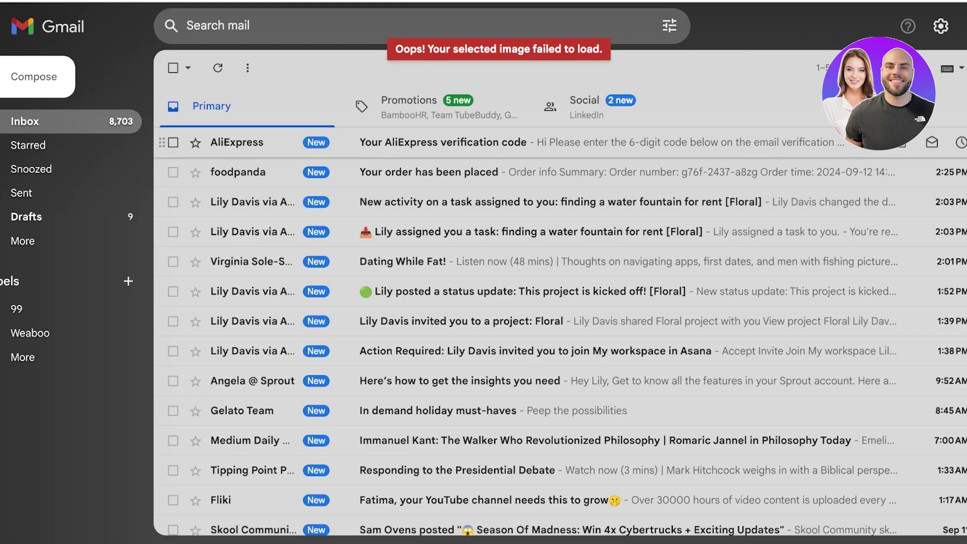
Step: Copy the code from the AliExpress verification email into AliExpress's verification boxes
left_click(353, 139)
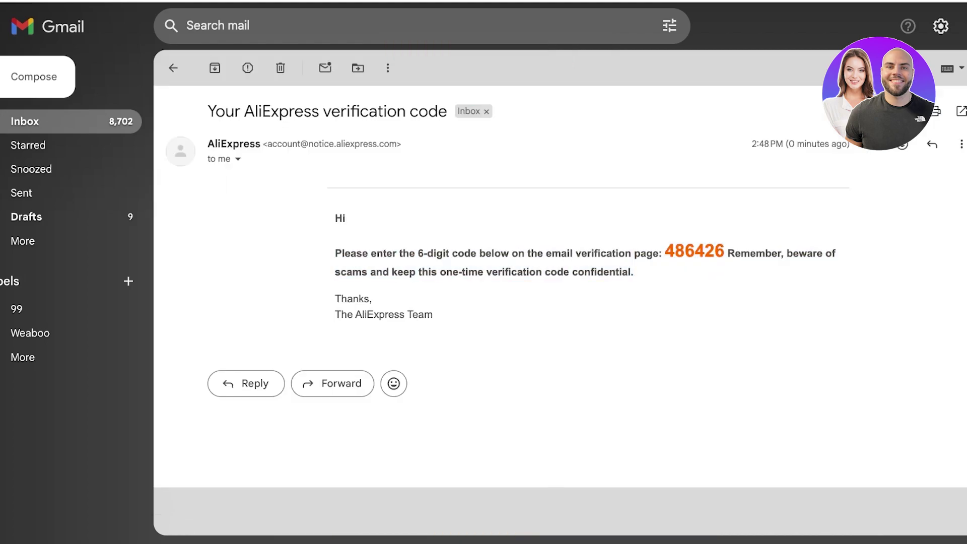
double_click(694, 251)
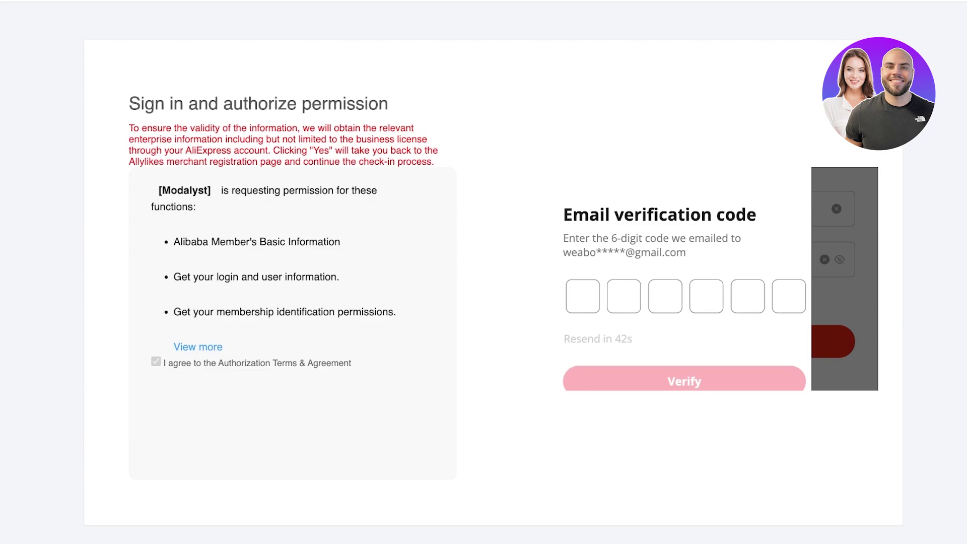
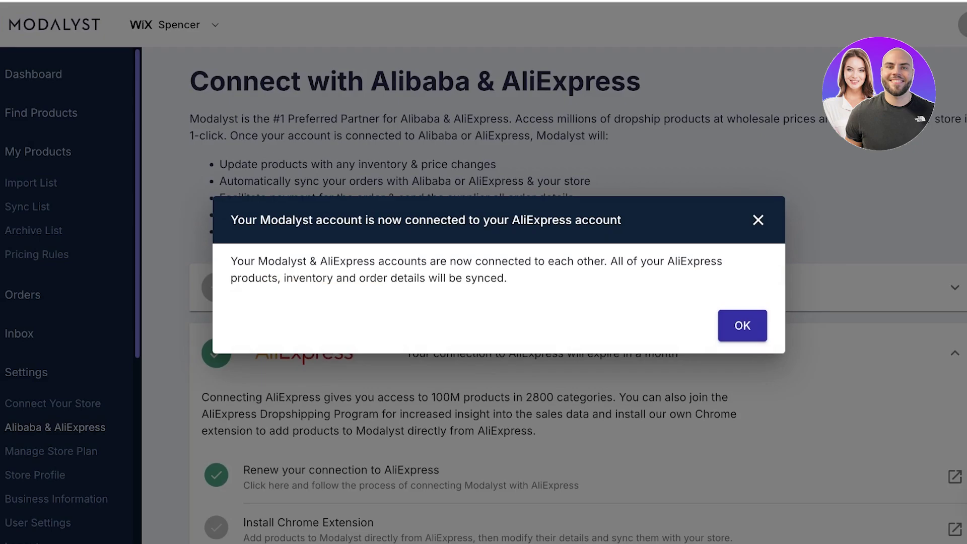
Step: Dismiss the AliExpress connection confirmation and go to the Ready to sell catalogue
key("Return")
scroll(504, 429, "down", 2)
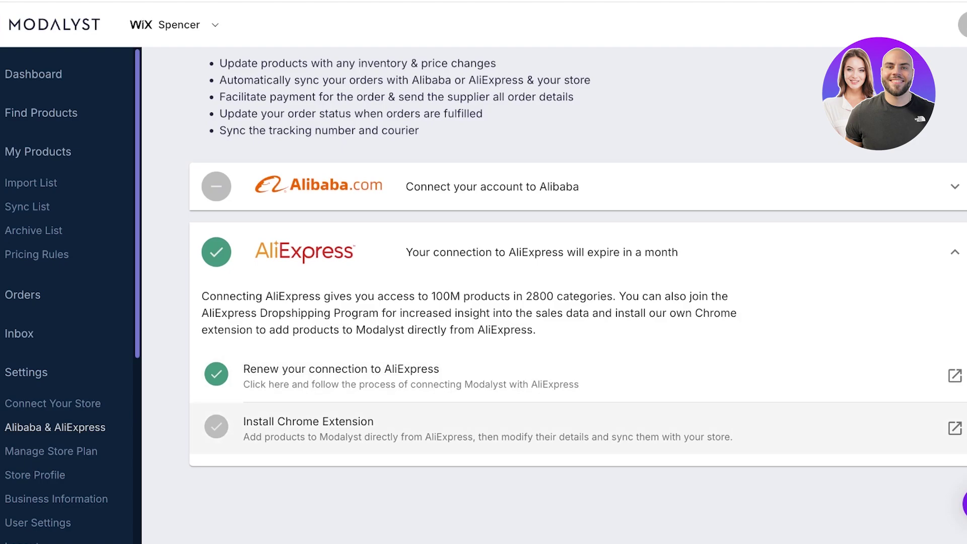
left_click(955, 252)
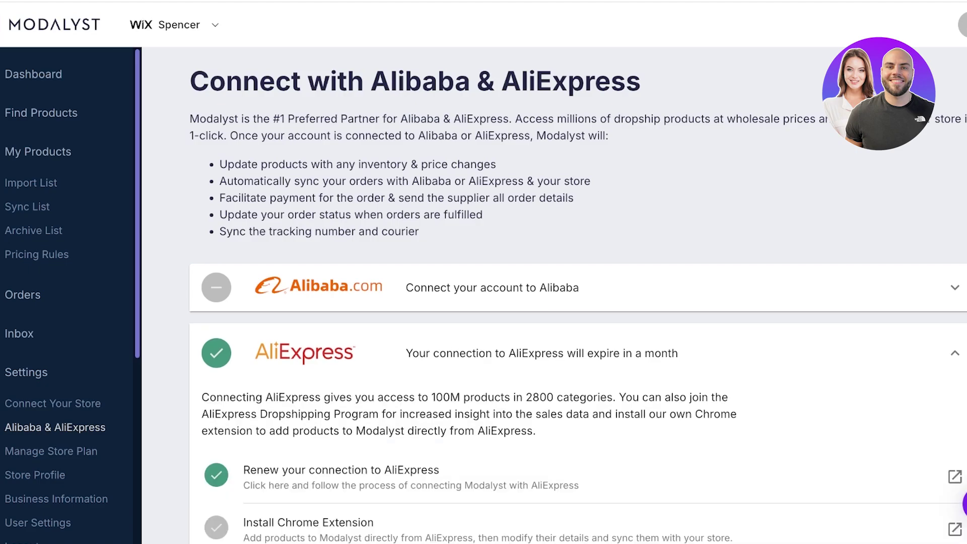
left_click(37, 151)
left_click(41, 112)
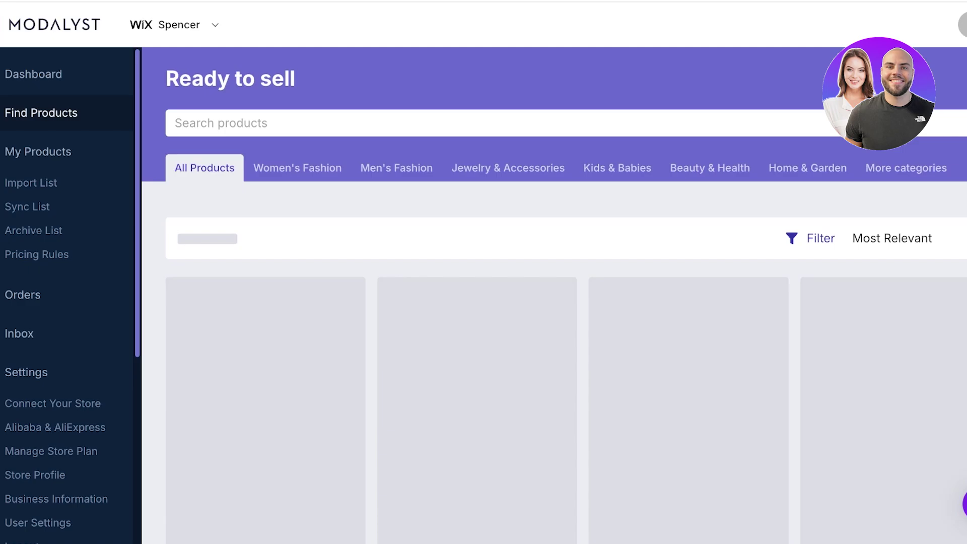
Step: Review the Alibaba & AliExpress settings, then filter Ready to sell products to Women's Fashion
scroll(266, 303, "down", 7)
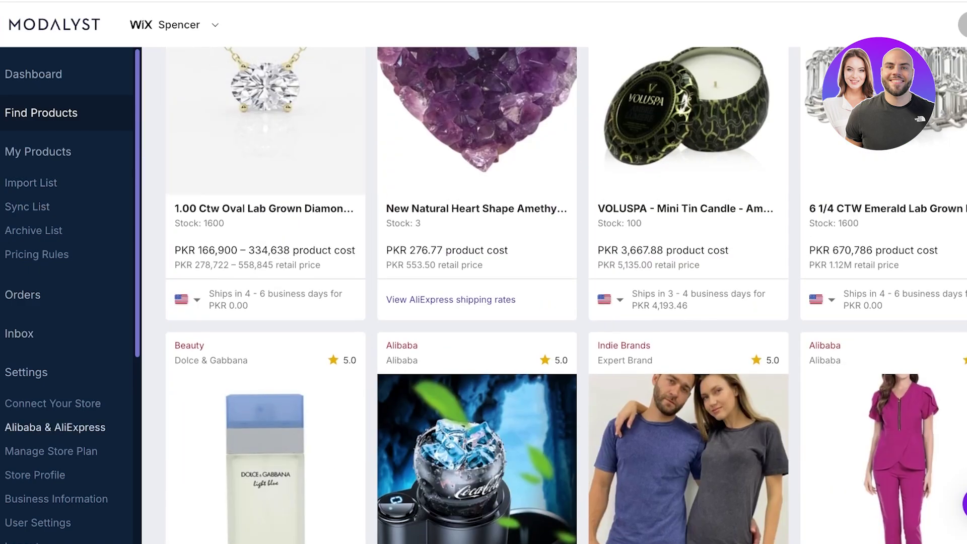
left_click(54, 427)
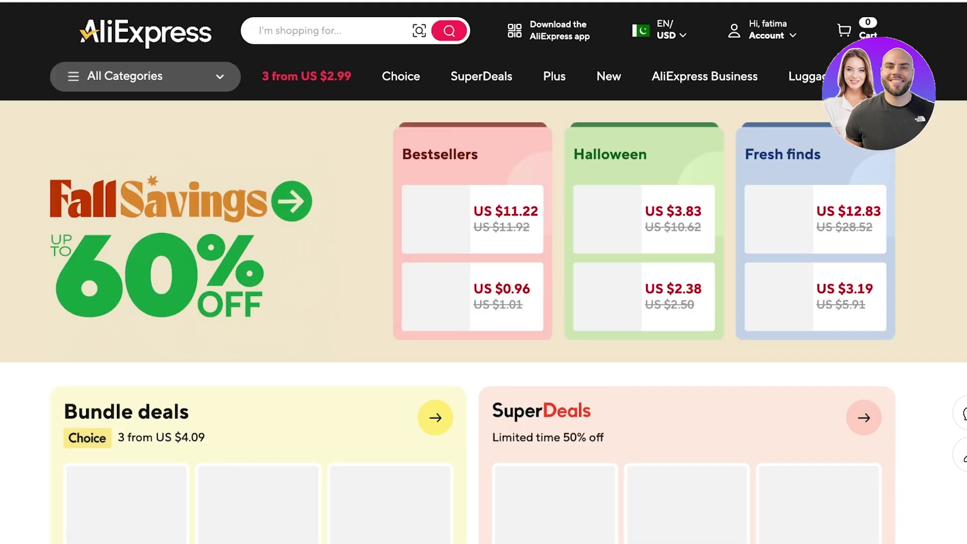
scroll(484, 272, "down", 6)
scroll(403, 272, "down", 3)
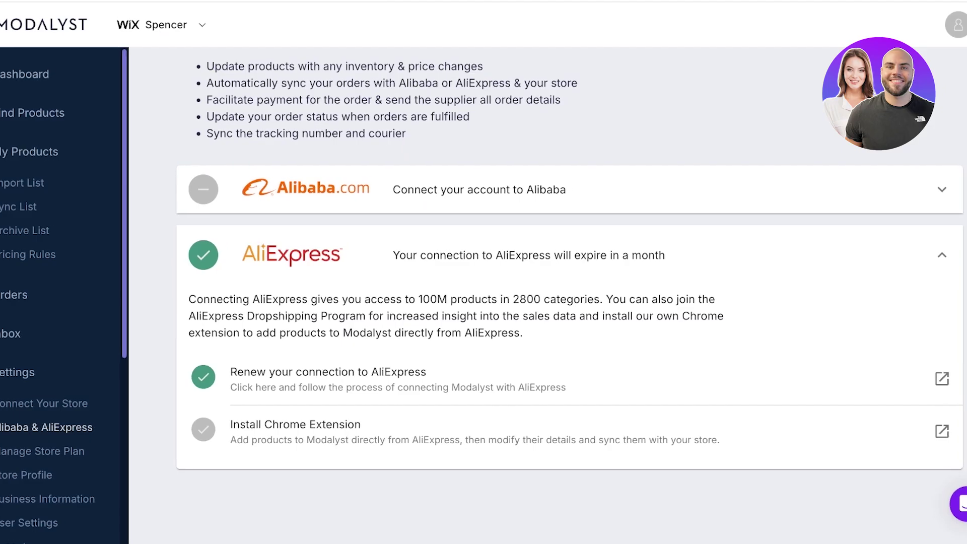
left_click(49, 113)
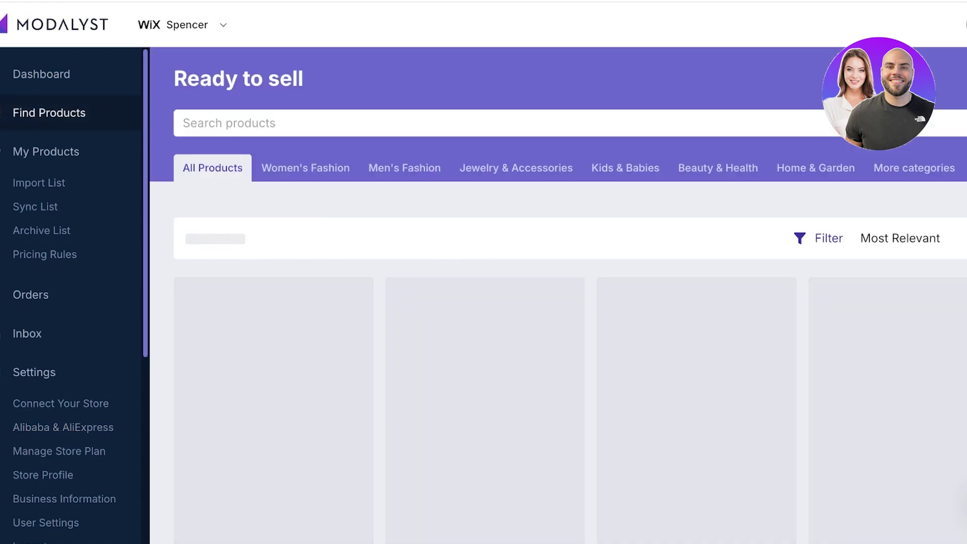
left_click(305, 168)
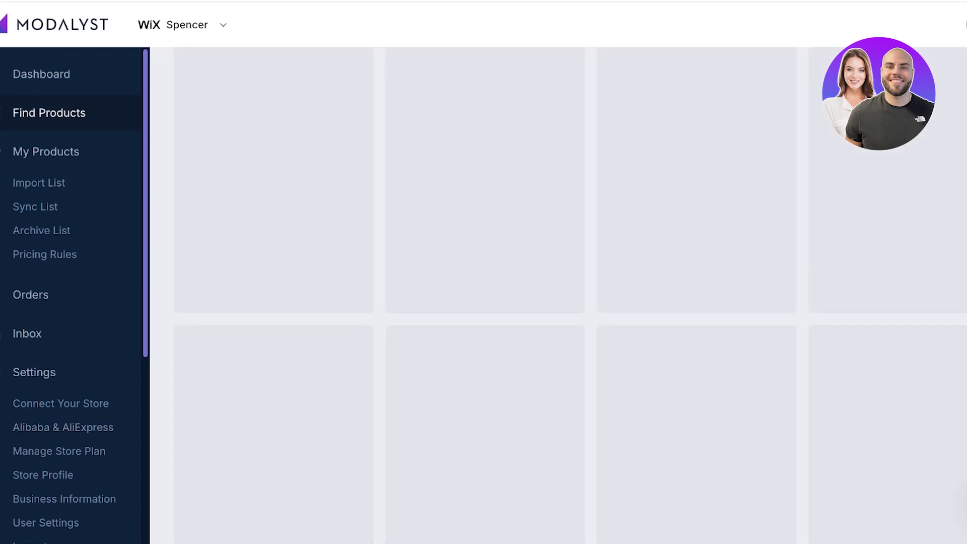
Step: Search the catalogue for 'bag' and browse the results to the 2020 New Fashion Handbag
type("bag")
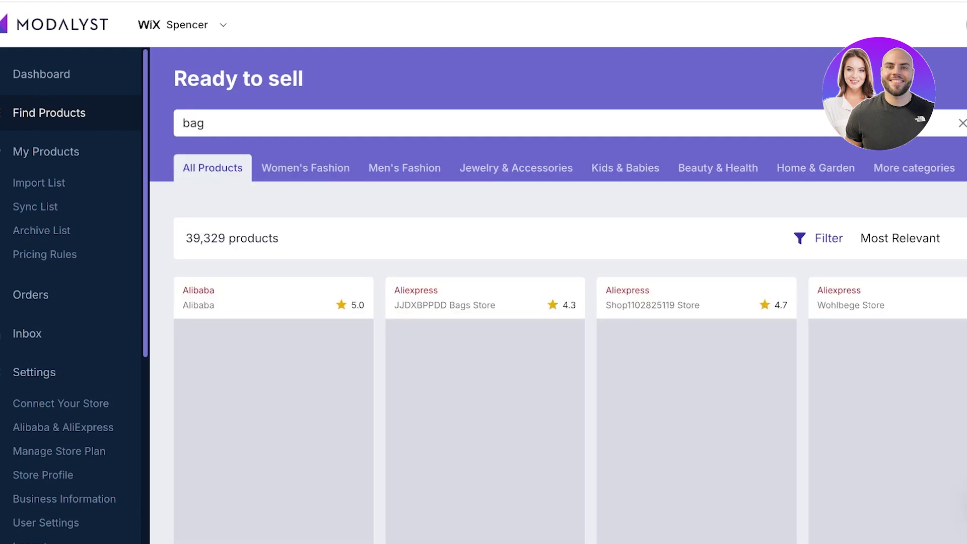
scroll(558, 302, "down", 10)
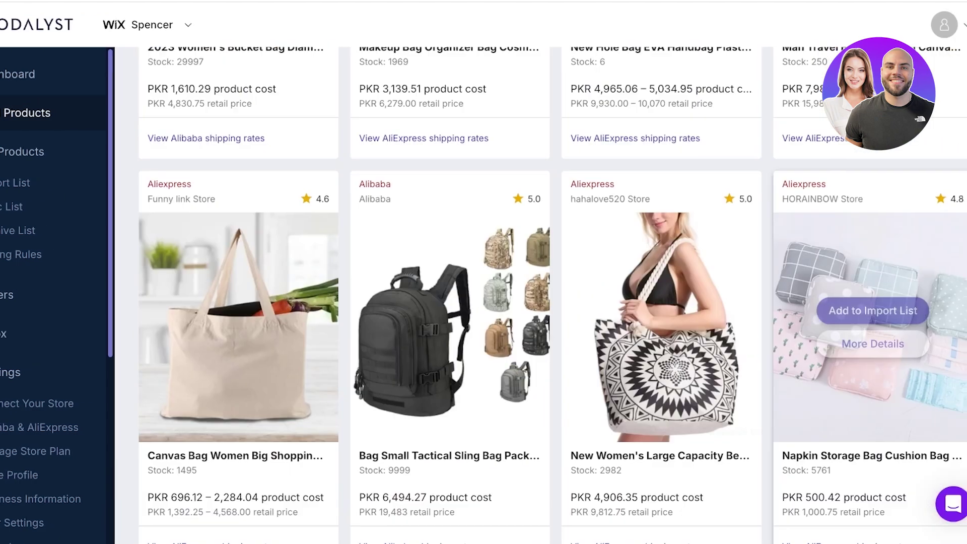
scroll(514, 302, "up", 10)
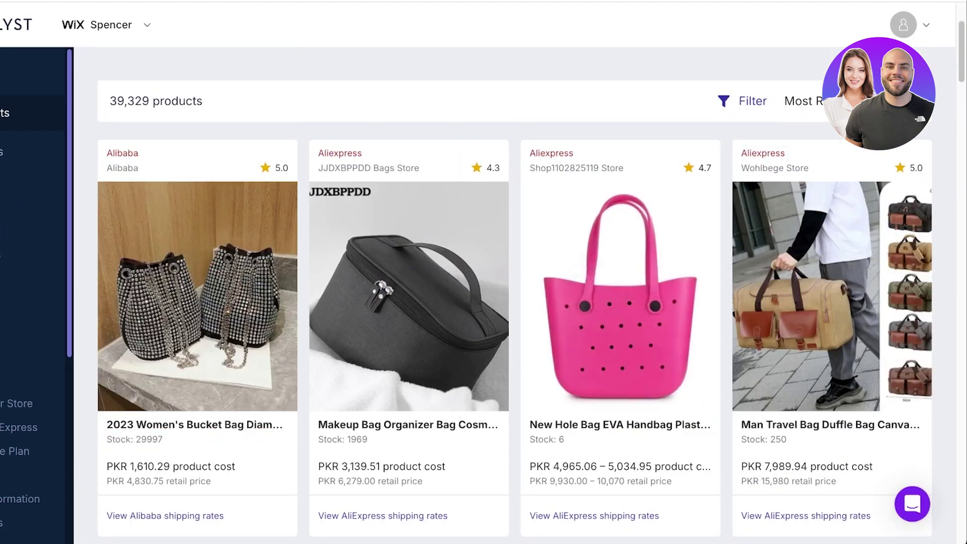
left_click(801, 101)
scroll(801, 101, "up", 3)
scroll(514, 303, "down", 8)
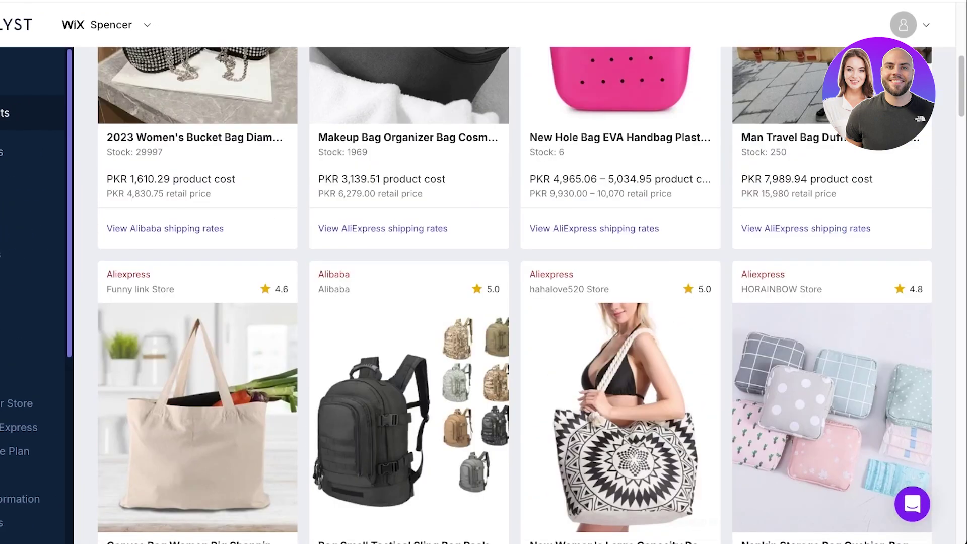
scroll(514, 302, "up", 3)
scroll(514, 303, "down", 15)
scroll(514, 292, "down", 5)
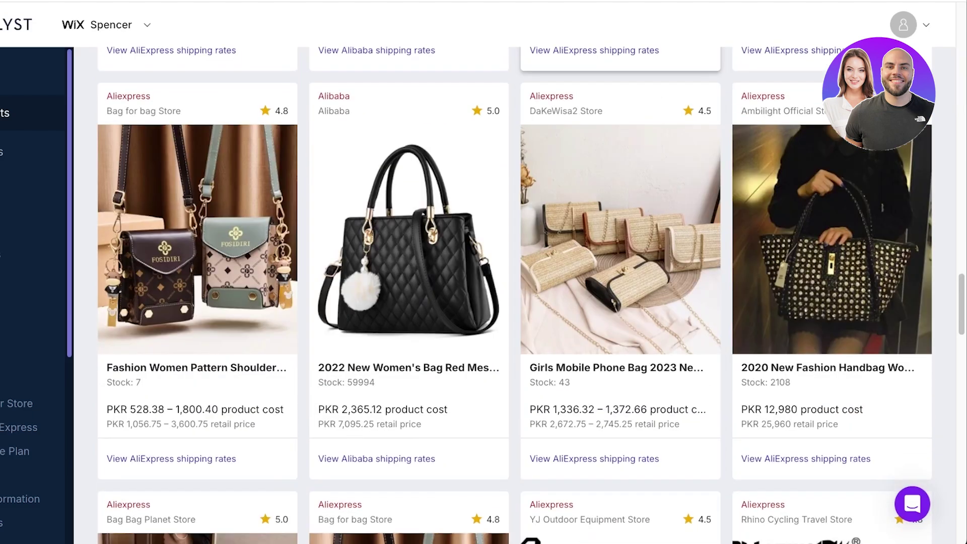
mouse_move(621, 236)
mouse_move(833, 237)
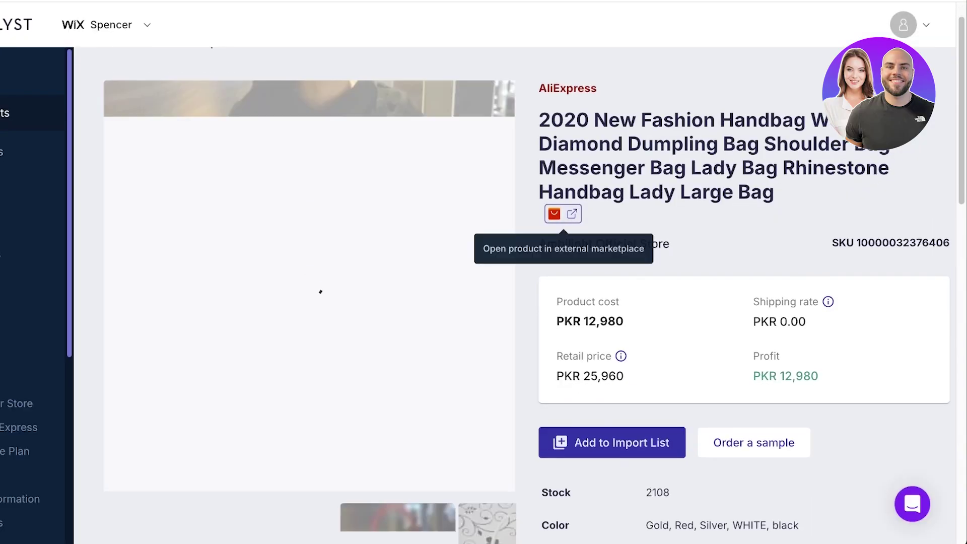
Step: Open the handbag's AliExpress listing and review its US $46.43 price and shipping details
left_click(572, 212)
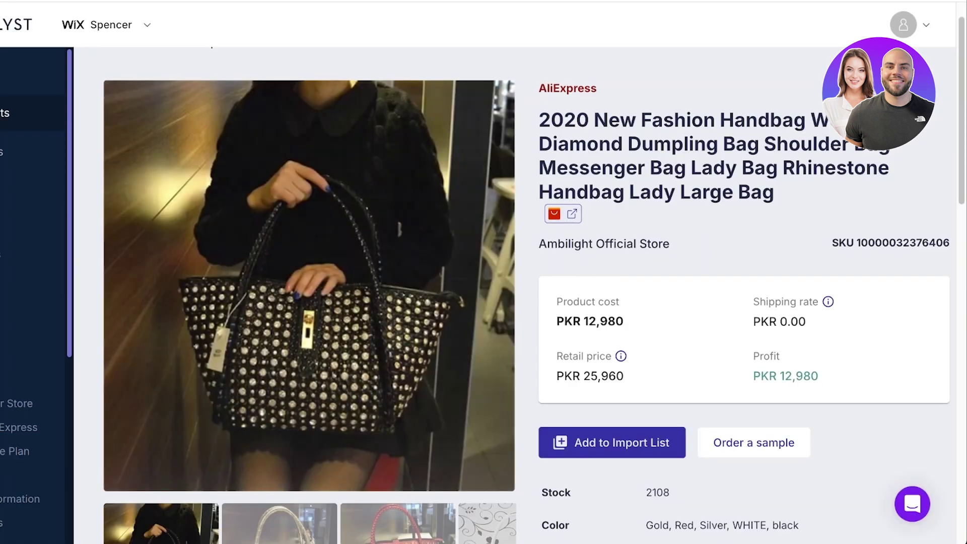
scroll(514, 297, "down", 1)
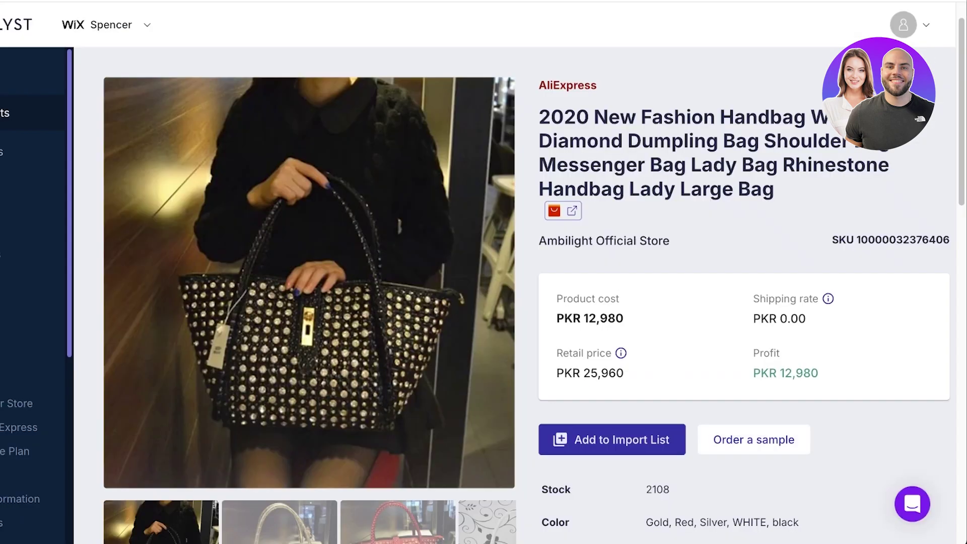
scroll(514, 298, "down", 3)
scroll(514, 297, "down", 6)
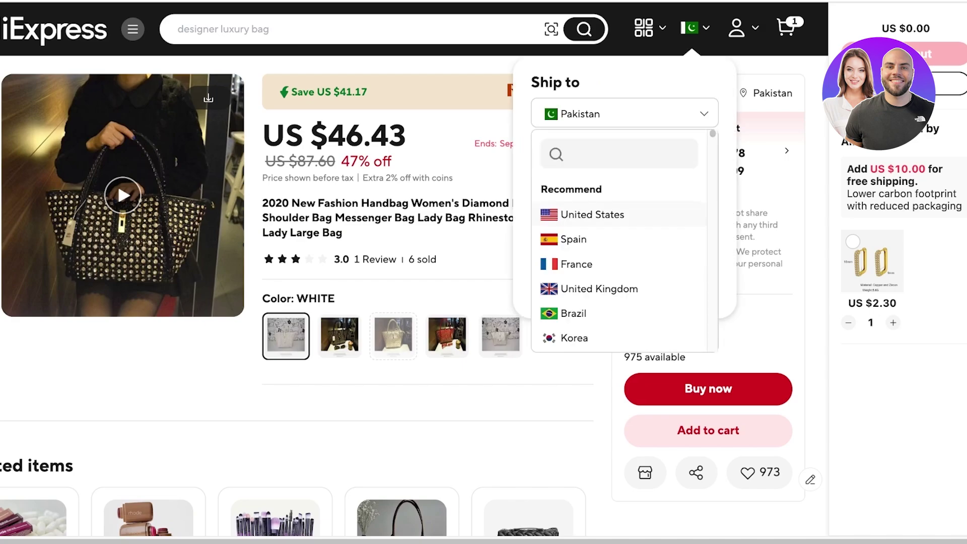
Step: Set AliExpress shipping to the United States and add the handbag to Modalyst's Import List
left_click(592, 214)
left_click(624, 356)
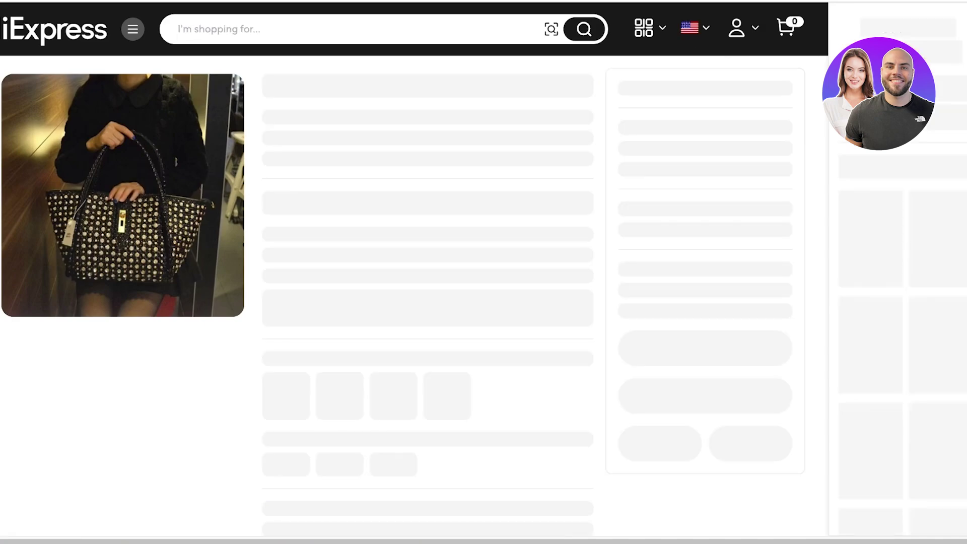
mouse_move(644, 28)
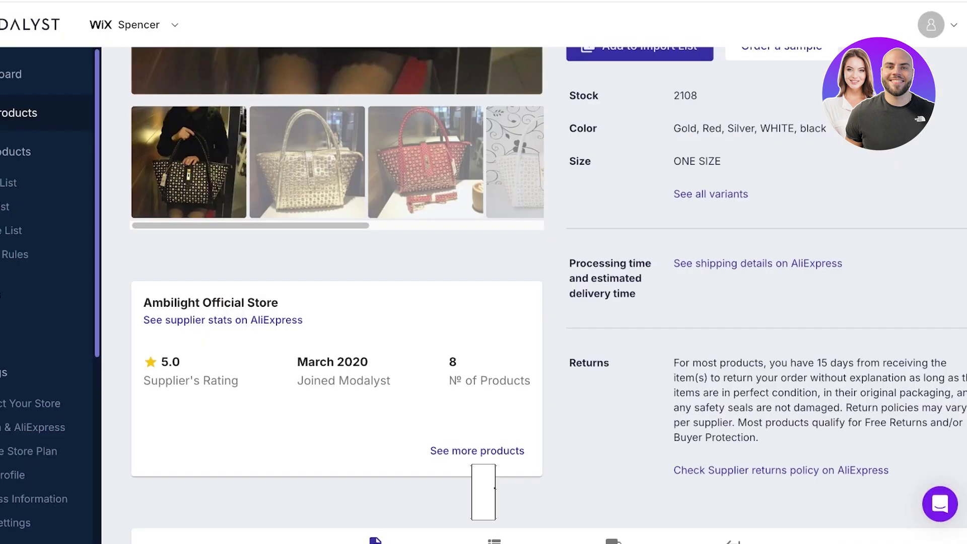
scroll(484, 292, "up", 4)
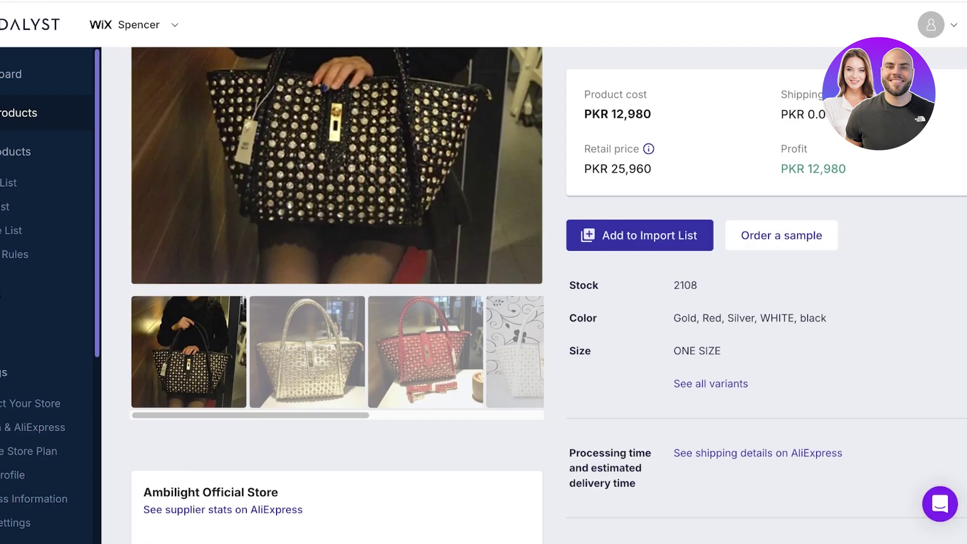
scroll(549, 288, "up", 3)
left_click(640, 358)
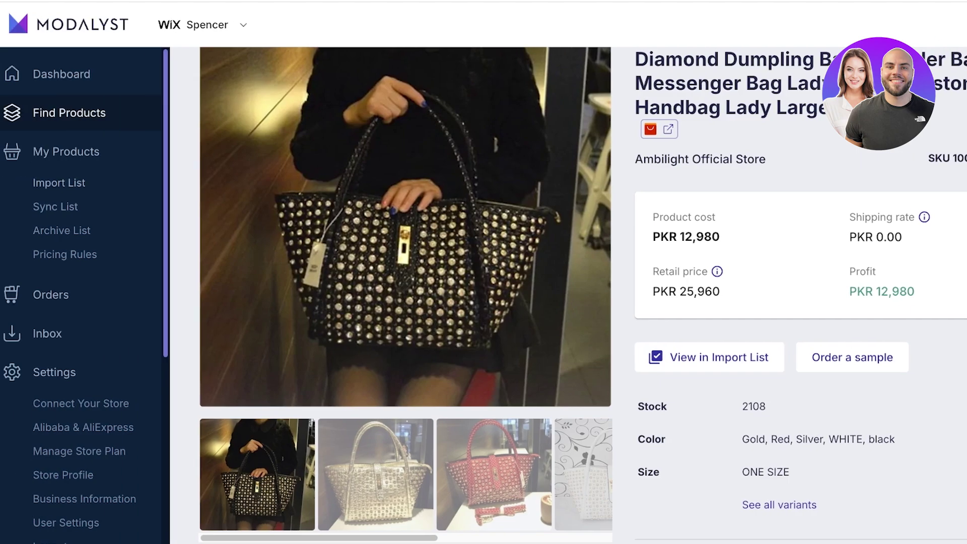
Step: Find the handbag in the Import List and clear its long product name
left_click(640, 358)
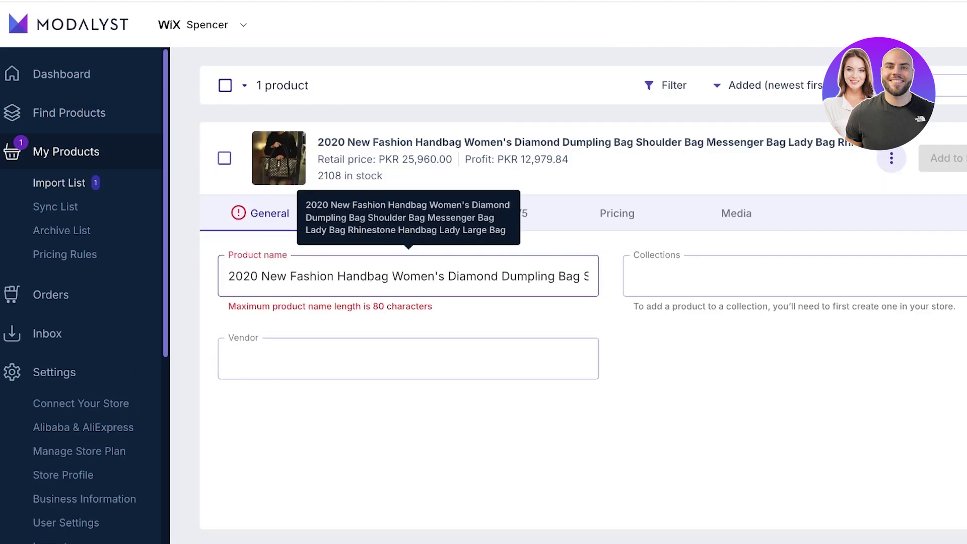
triple_click(363, 276)
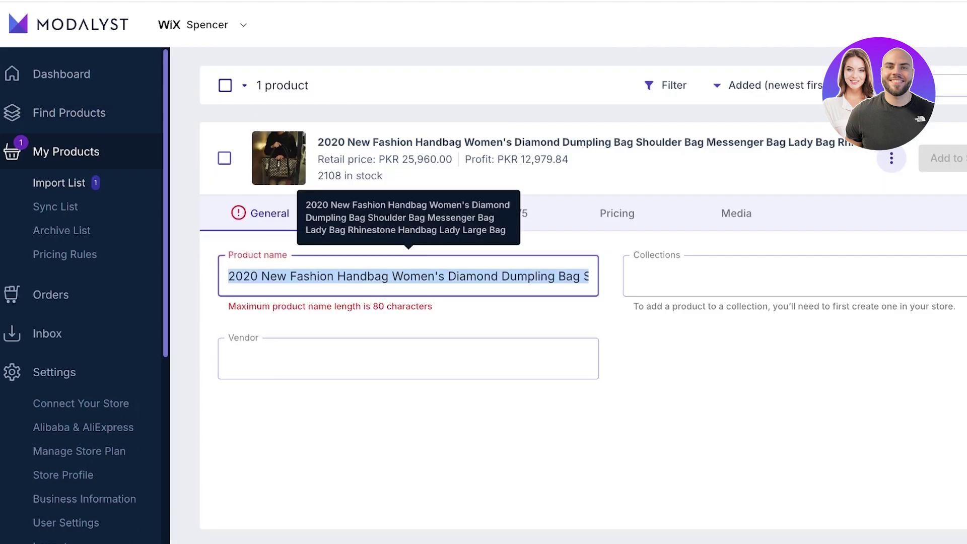
key("BackSpace")
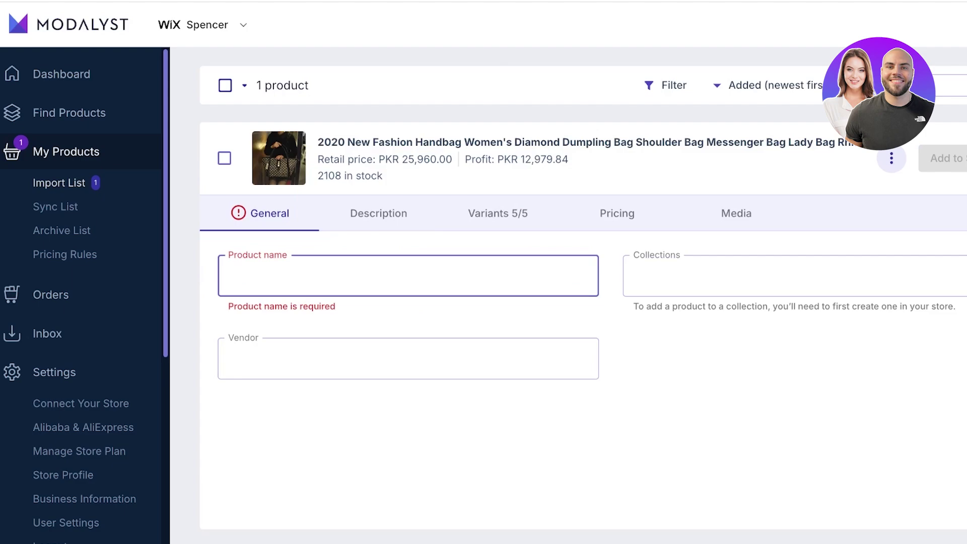
Step: Enter 'Tweed Tote Bag' as the product name, save it, and begin entering the vendor
type("Wi")
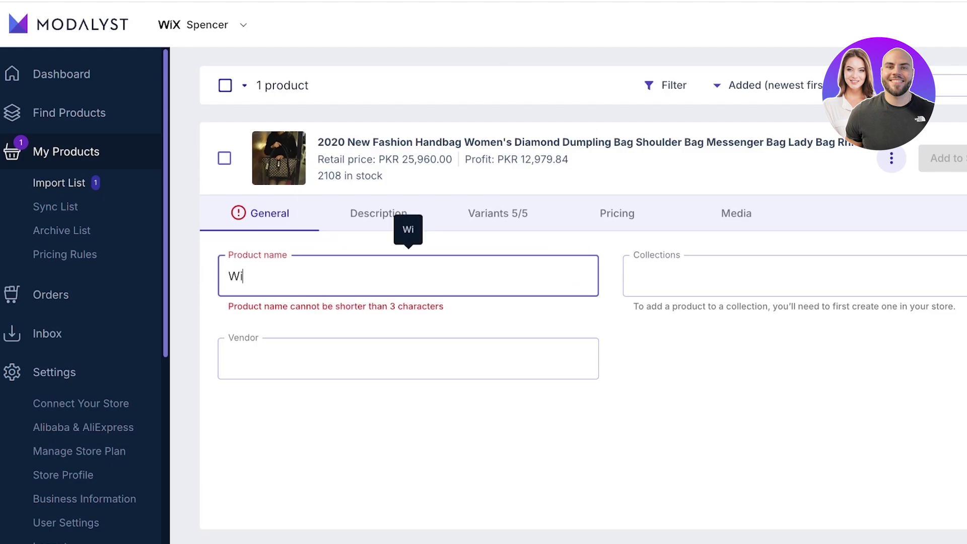
key("BackSpace")
key("BackSpace")
type("W")
key("BackSpace")
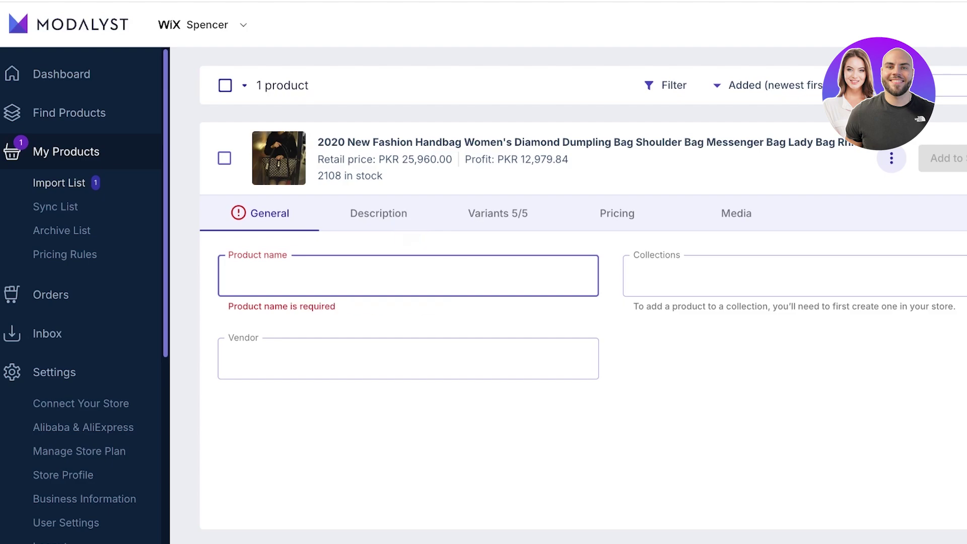
type("Tweed")
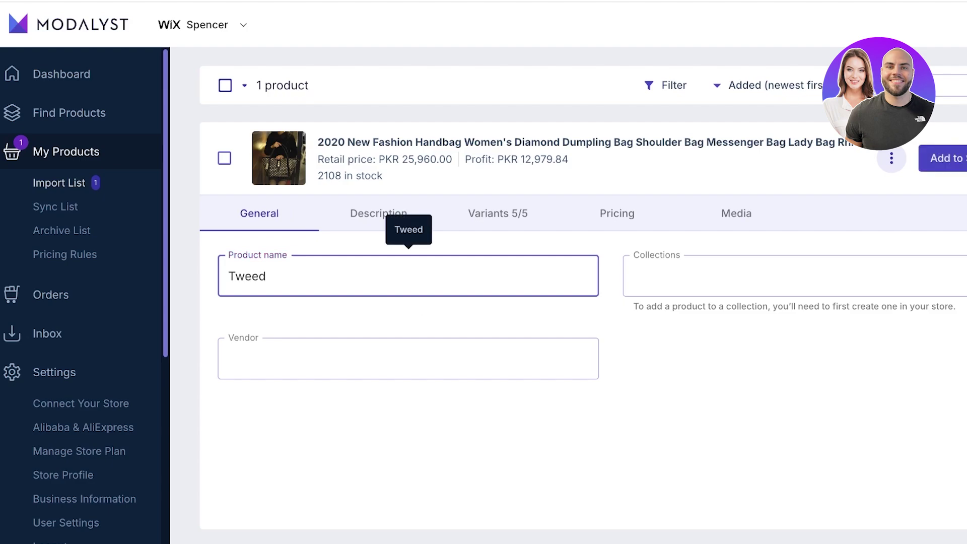
type(" Tote Bag")
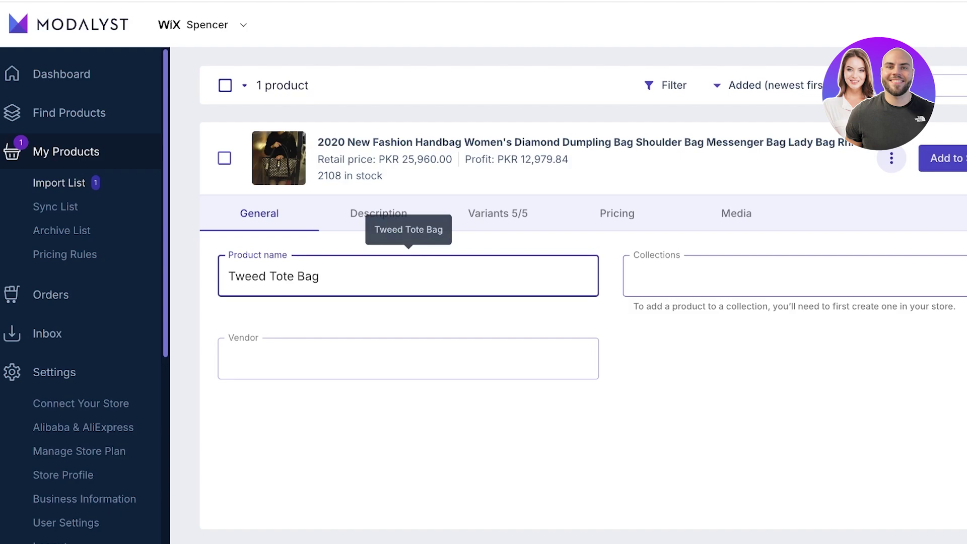
left_click(635, 276)
left_click(231, 358)
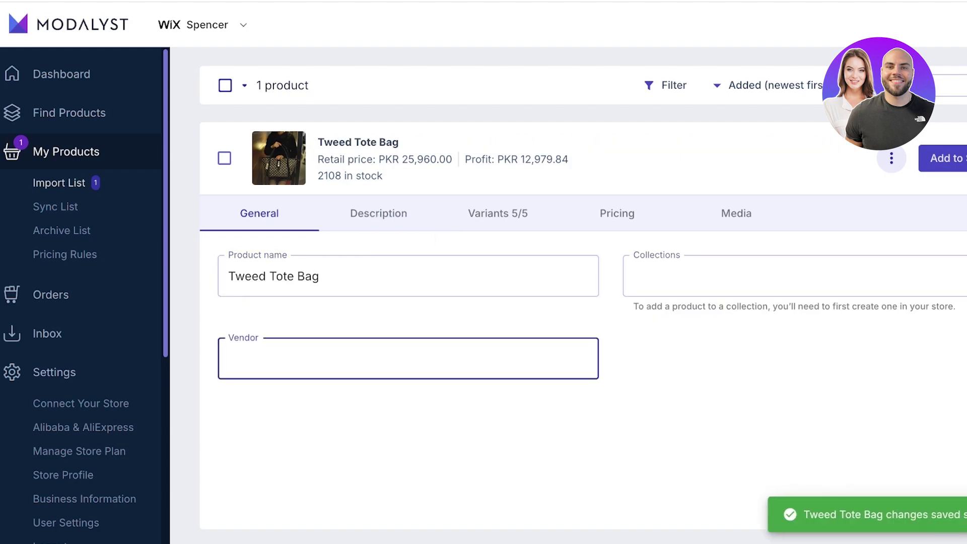
type("A")
Step: Open the Tweed Tote Bag's description editor and delete every line of imported text
left_click(362, 216)
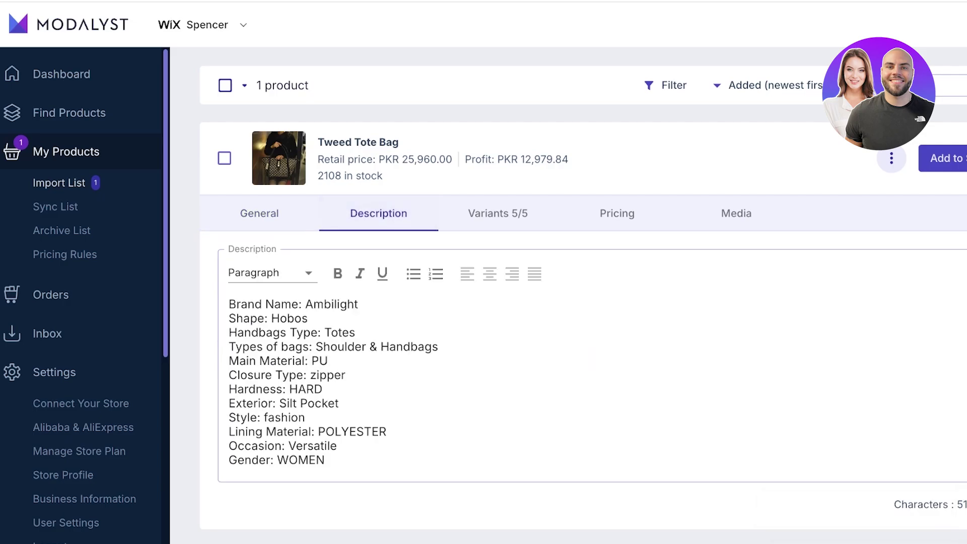
left_click_drag(325, 460, 229, 304)
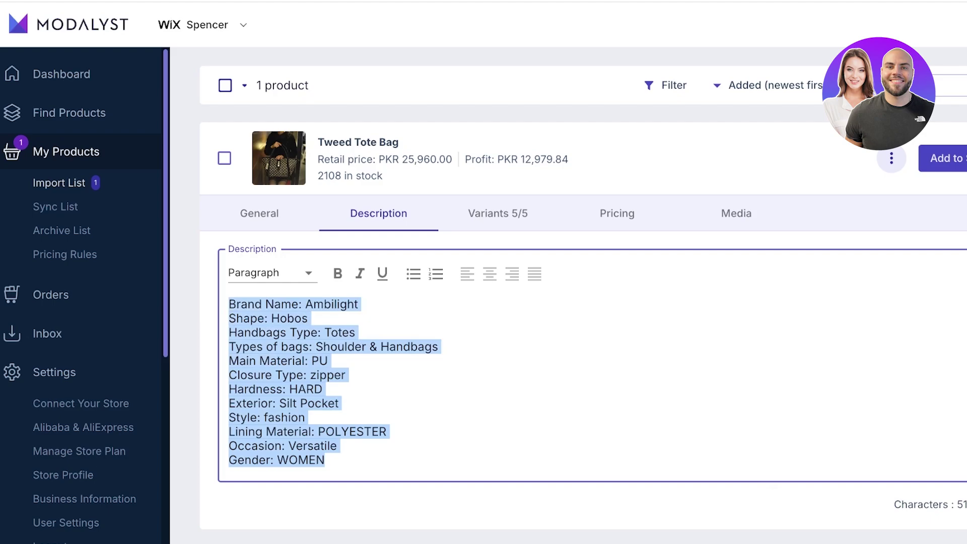
left_click(308, 318)
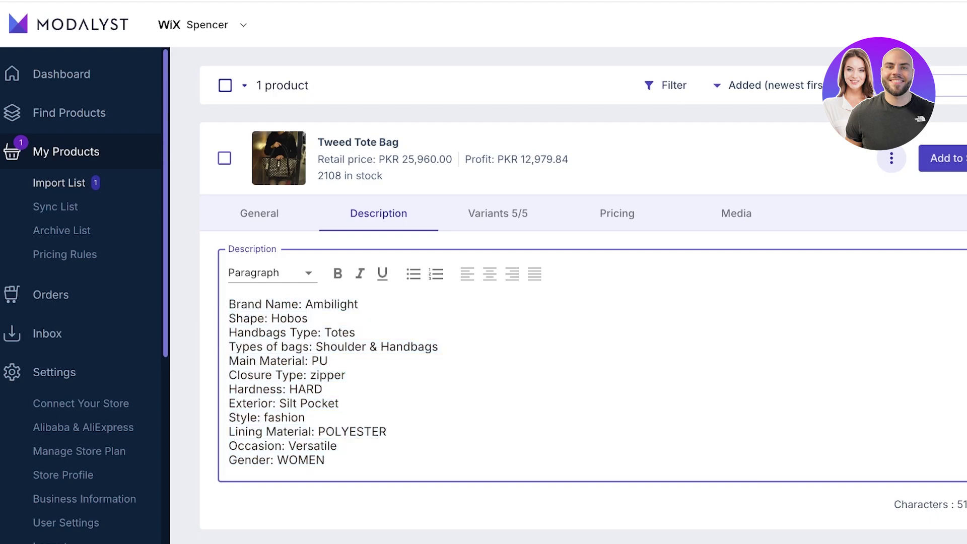
key("ctrl+shift+Home")
key("shift+Down")
key("shift+Down")
key("shift+End")
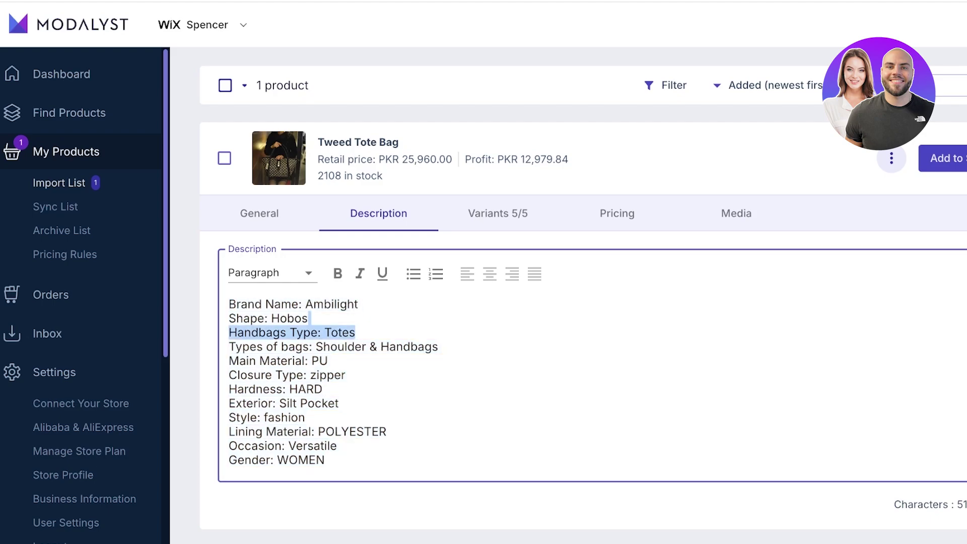
key("ctrl+shift+Home")
key("BackSpace")
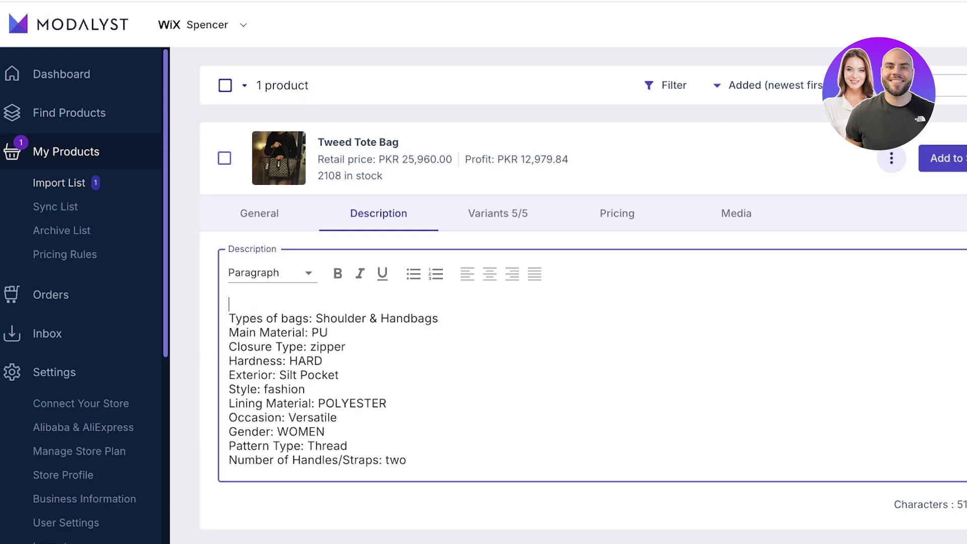
scroll(554, 353, "down", 3)
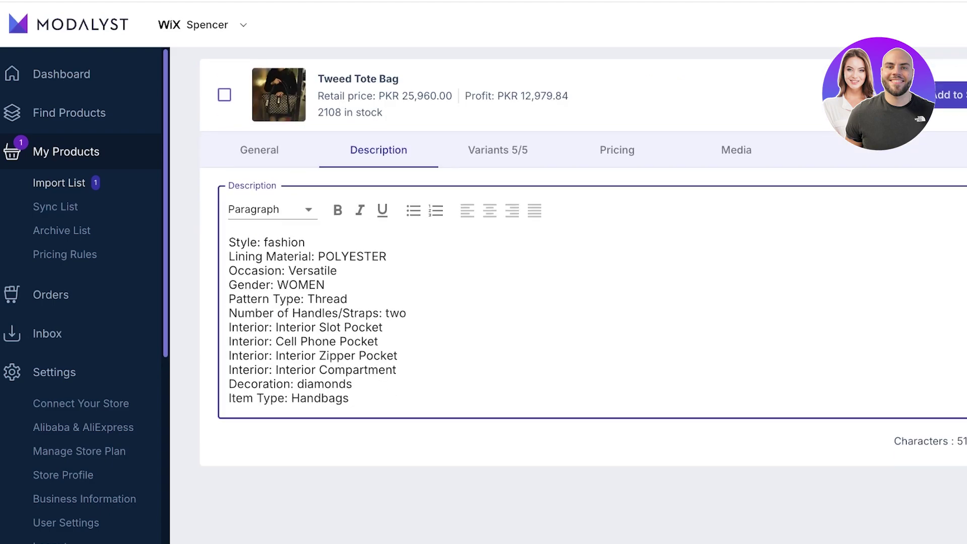
key("ctrl+End")
key("ctrl+shift+Home")
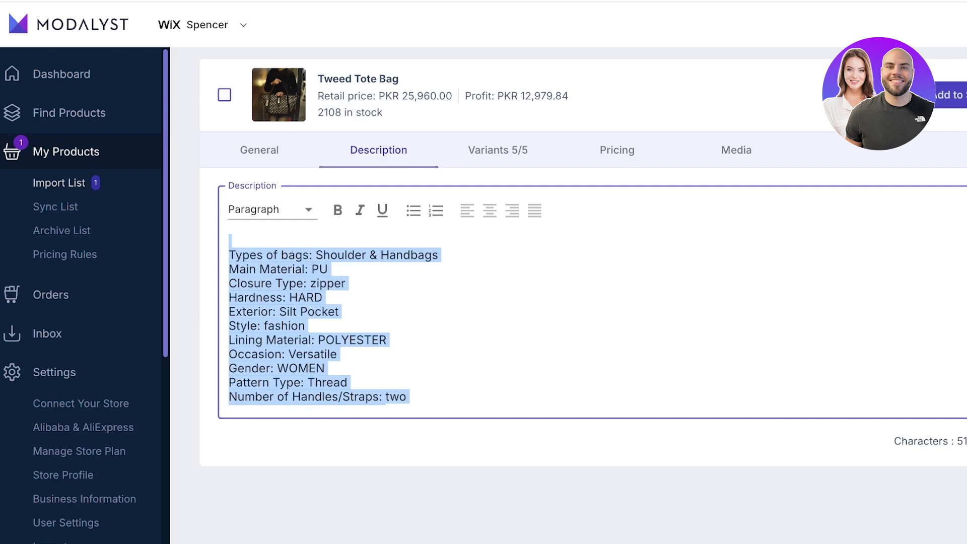
key("BackSpace")
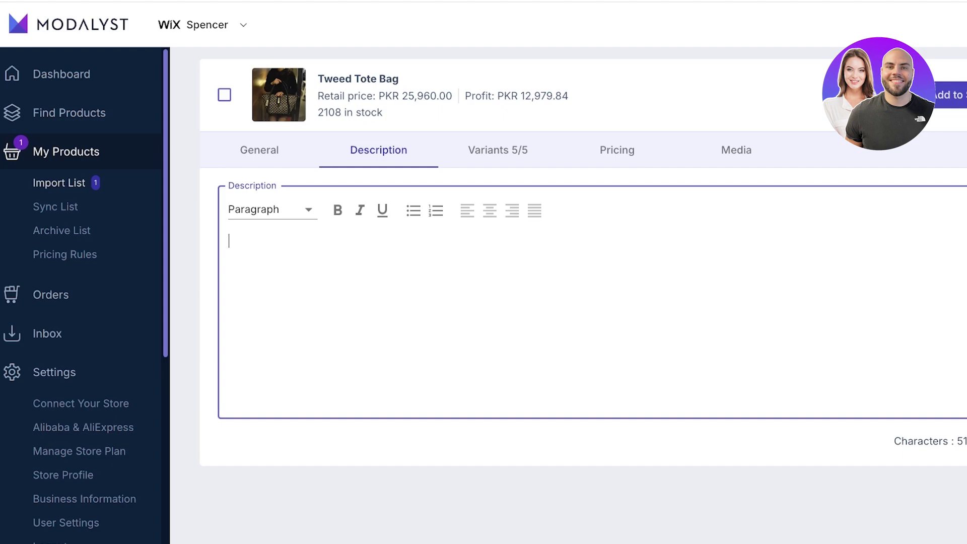
Step: Write the description 'Elevate you style with this tote bag…' ending 'your off duty all in one!'
type("Elevate you style ")
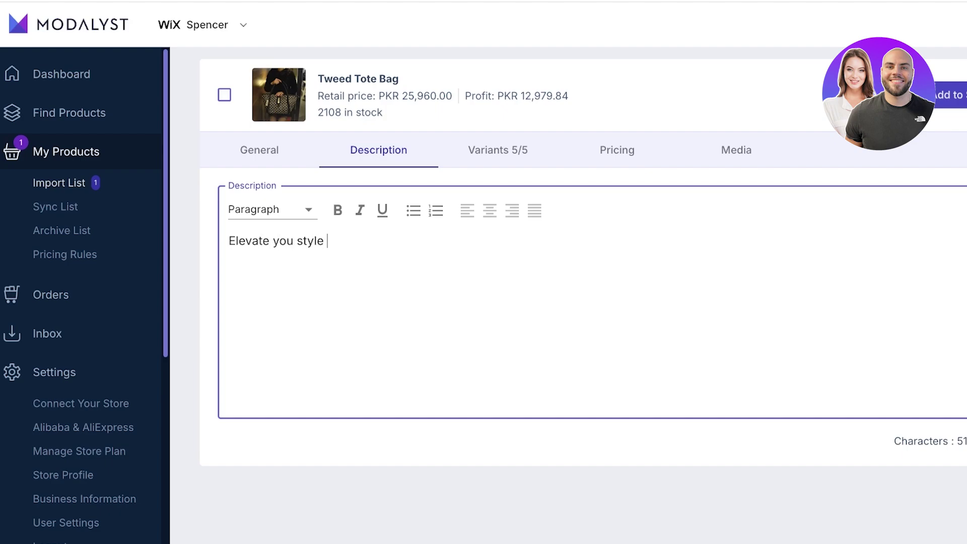
type("with this tote b")
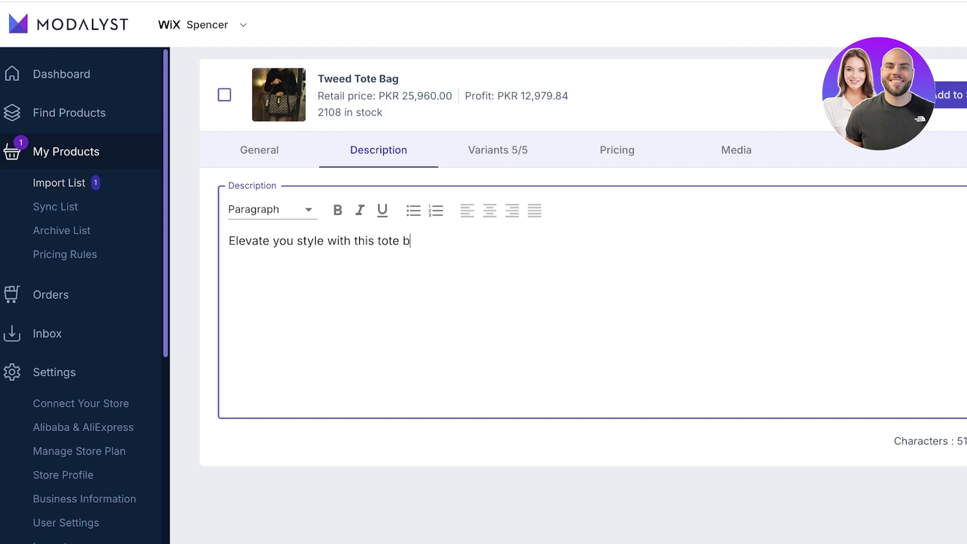
type("ag. It can carry everything you ")
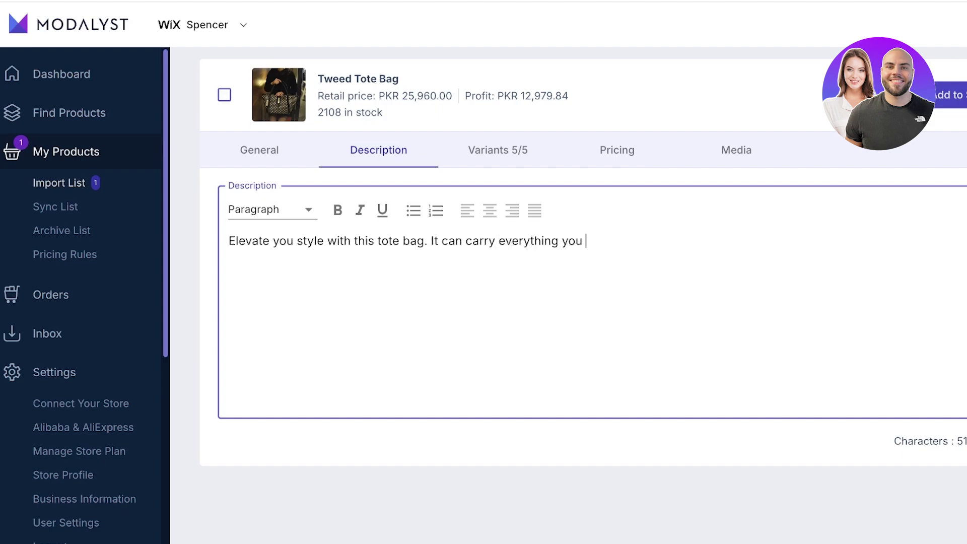
type("need and much m")
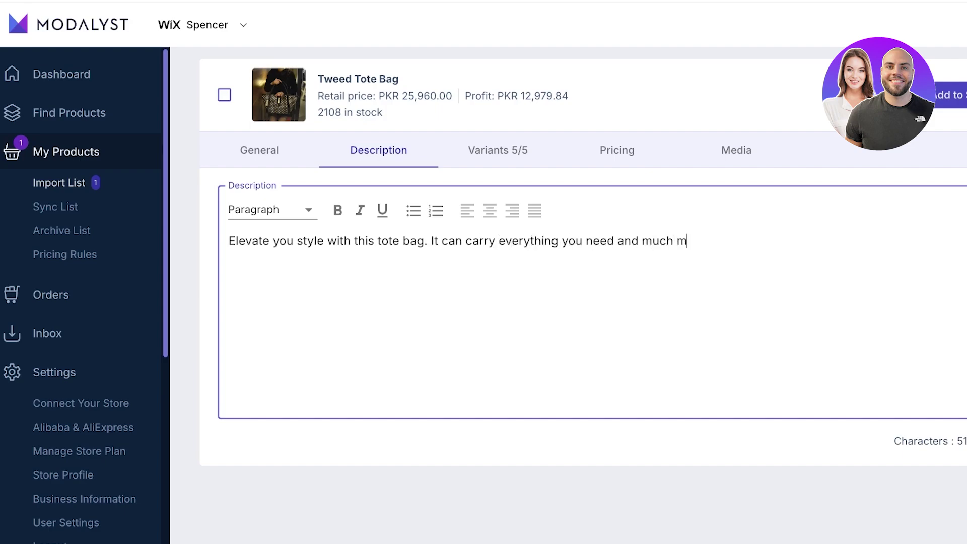
type("uch more . Keepp")
key("BackSpace")
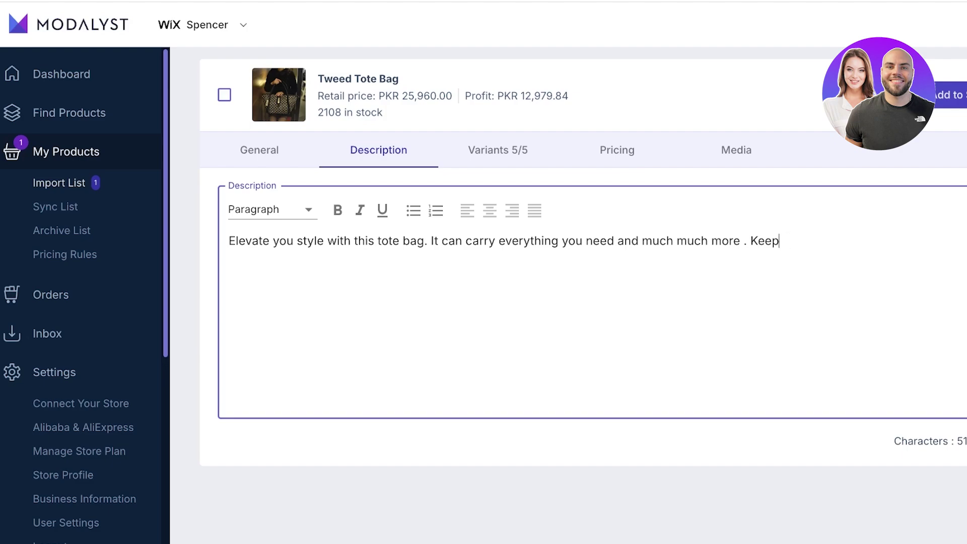
type("you wo")
type("rk and your off du")
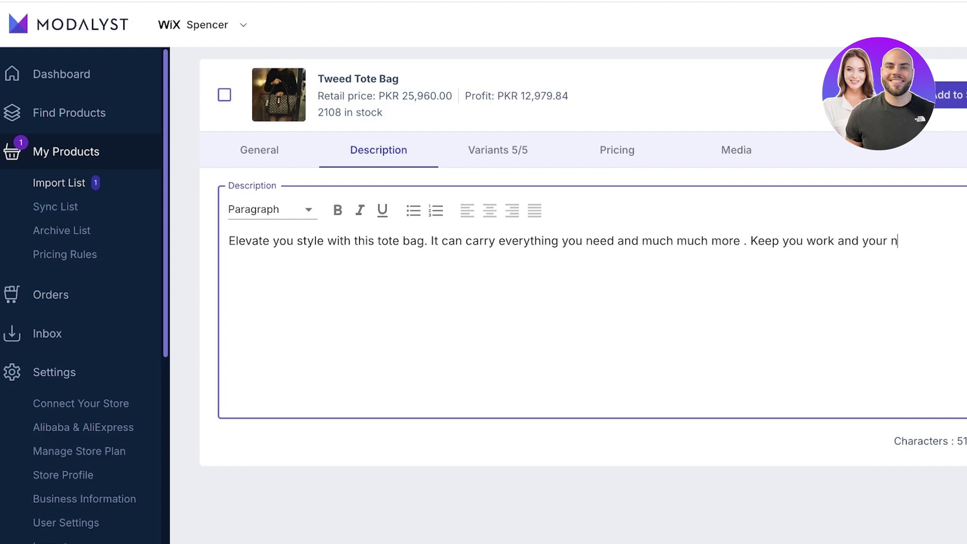
type("ty all in one!")
Step: Add a '-Material : Polyster' line below it and save the description
key("Return")
type("I")
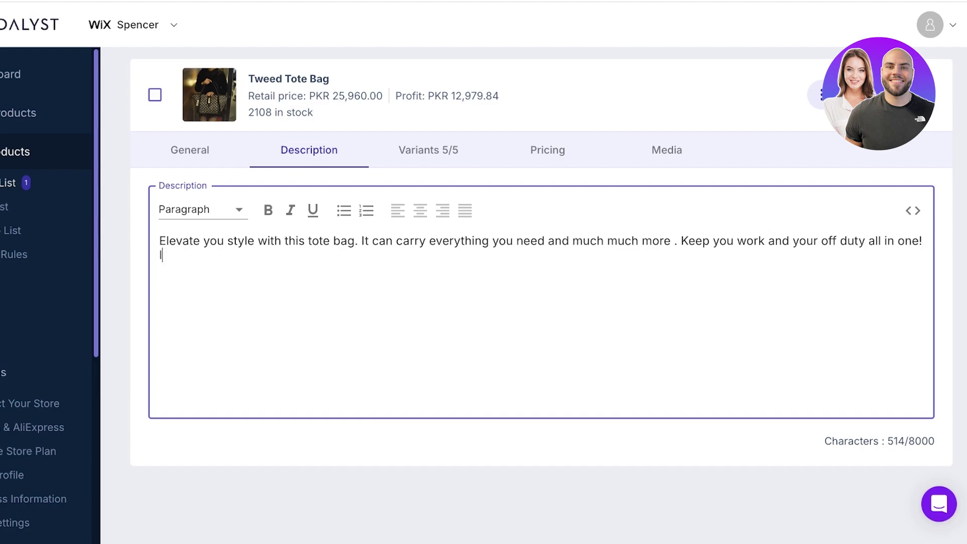
key("BackSpace")
type("-Compa")
key("BackSpace")
key("BackSpace")
key("BackSpace")
key("BackSpace")
key("BackSpace")
type("Material : Polyster")
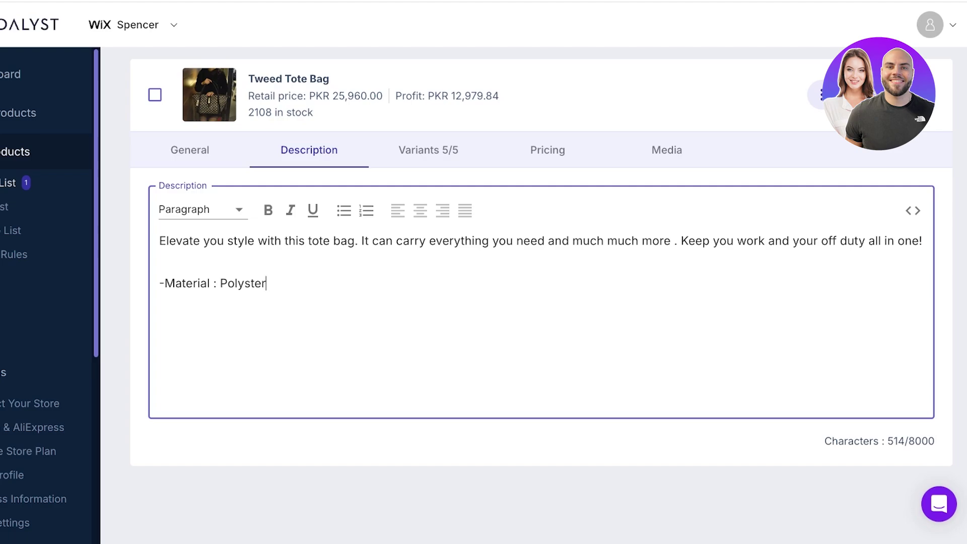
left_click(428, 149)
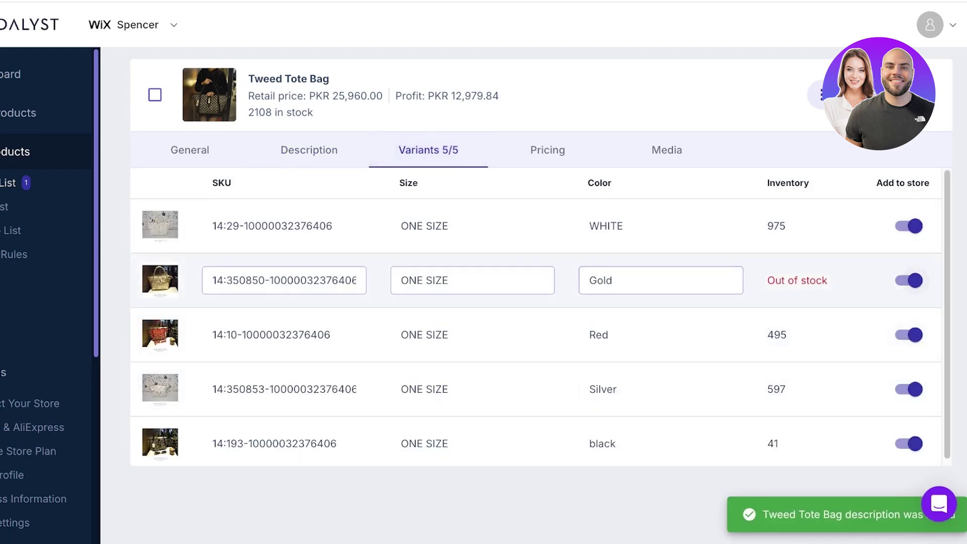
Step: Exclude the Gold, Red and Silver variants, keeping only WHITE and black (2/5)
left_click(911, 280)
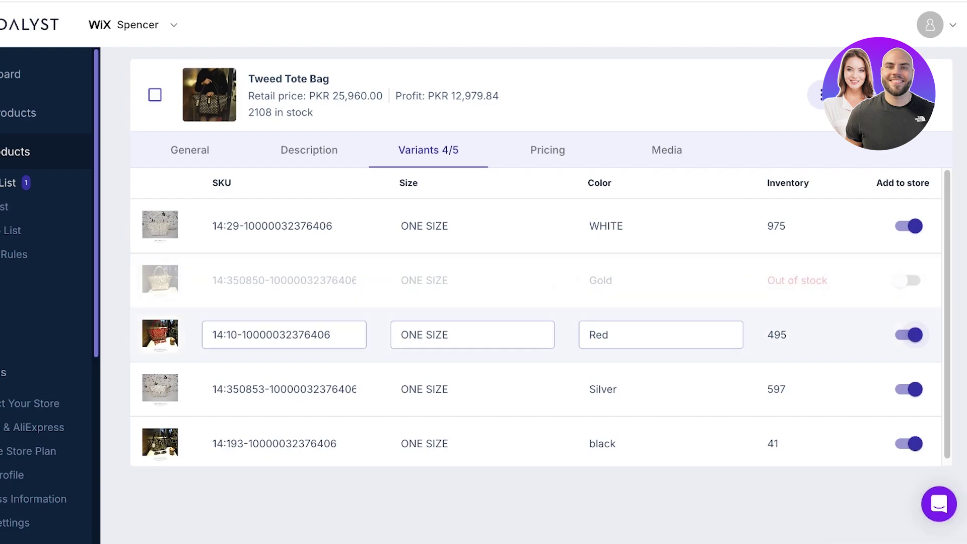
left_click(911, 334)
left_click(911, 334)
left_click(911, 334)
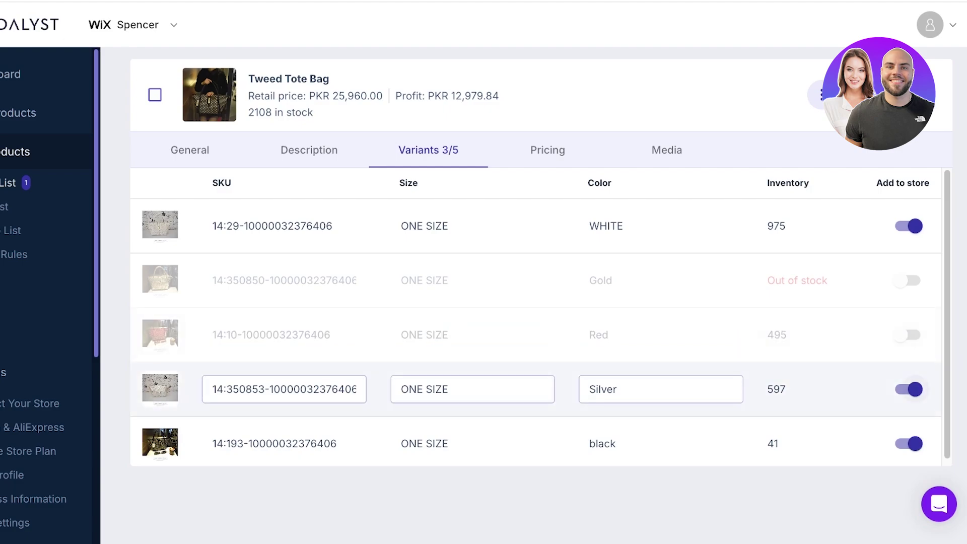
left_click(911, 389)
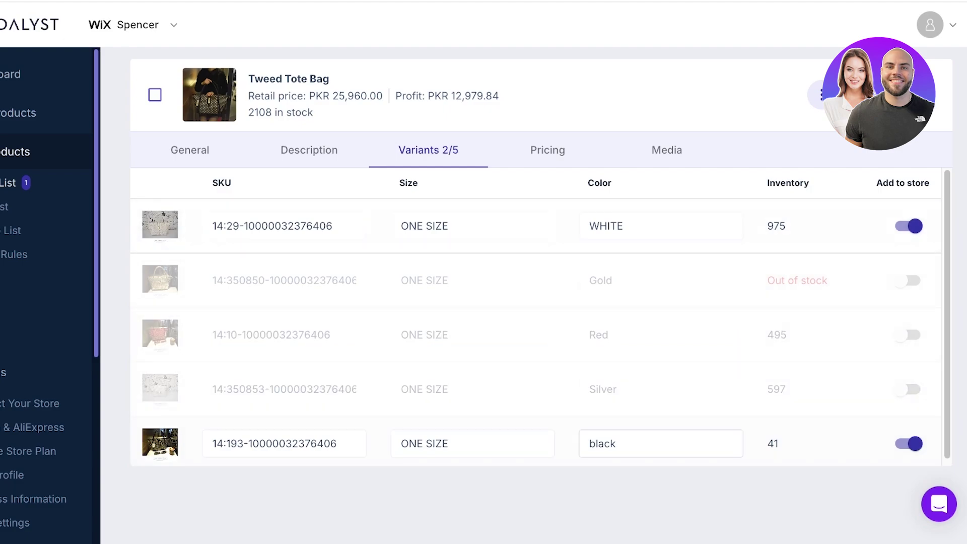
left_click(548, 149)
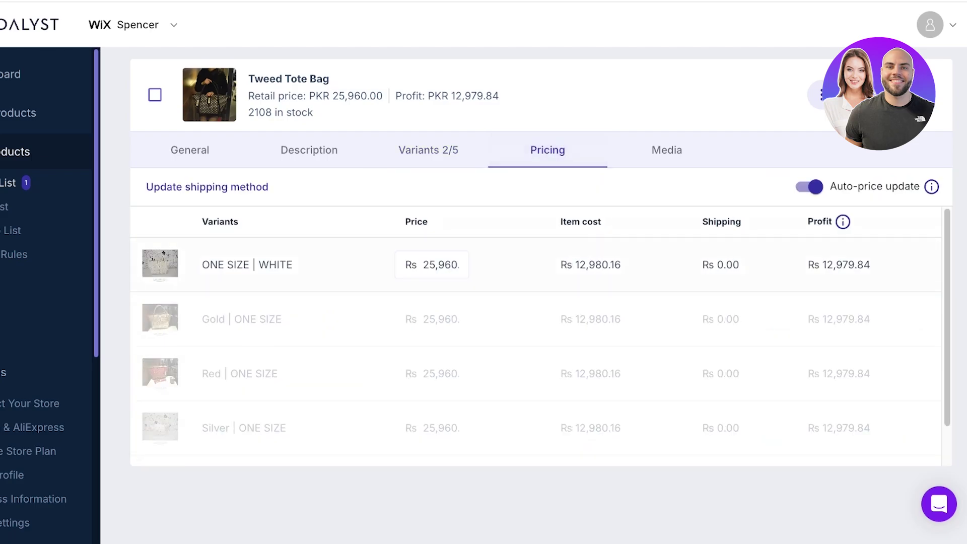
Step: Turn off auto price updates for the Tweed Tote Bag and select the WHITE variant's price
scroll(540, 335, "down", 1)
scroll(541, 335, "up", 1)
left_click(809, 187)
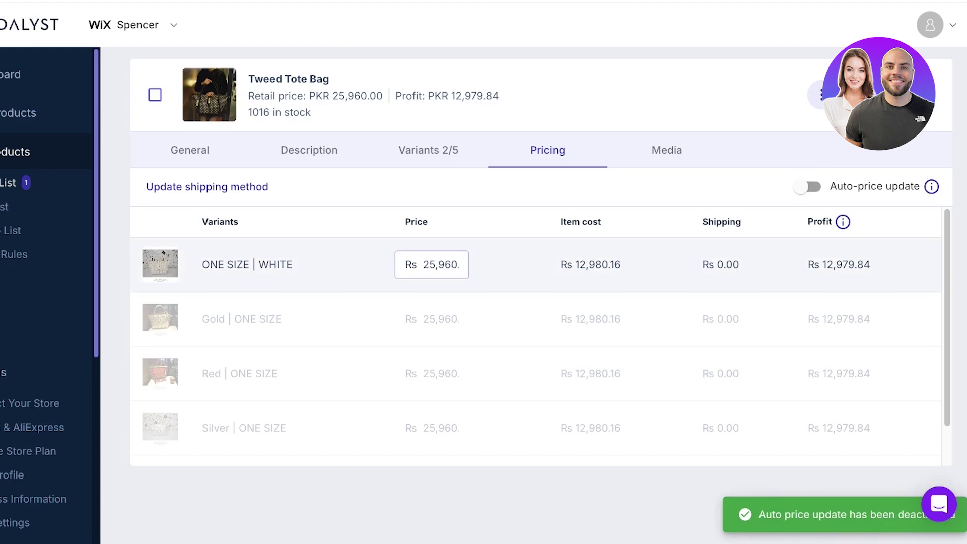
double_click(440, 265)
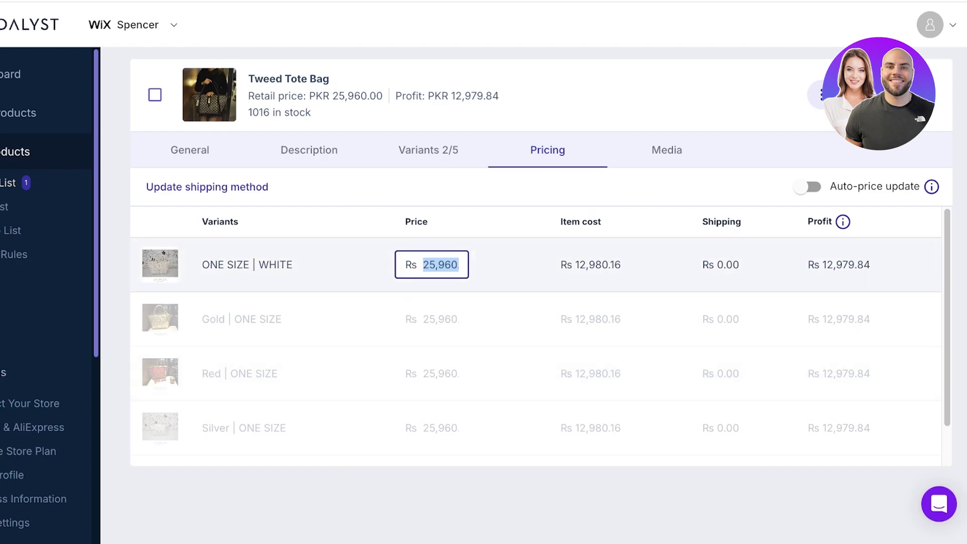
left_click(670, 151)
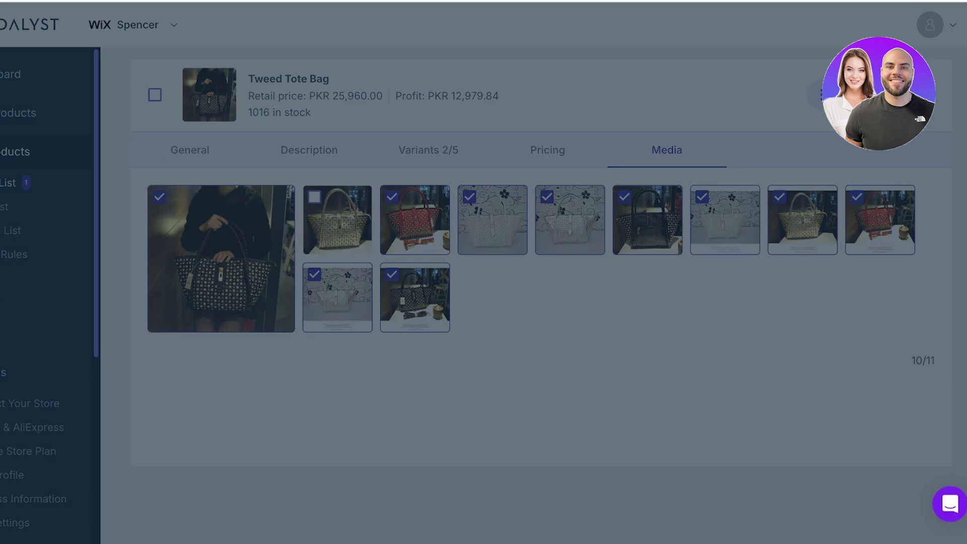
Step: Uncheck seven images so only 4 of the 11 Tweed Tote Bag images are imported
left_click(315, 197)
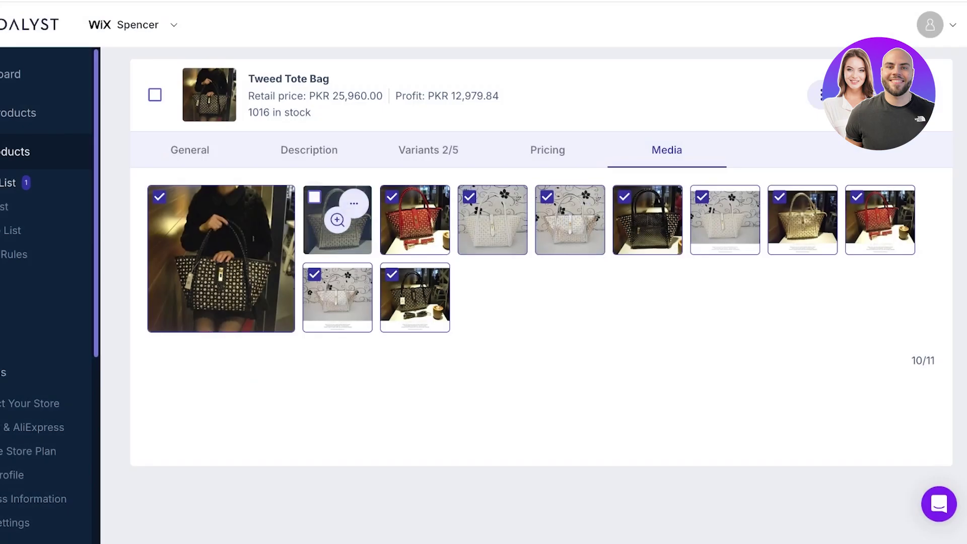
left_click(314, 274)
left_click(392, 197)
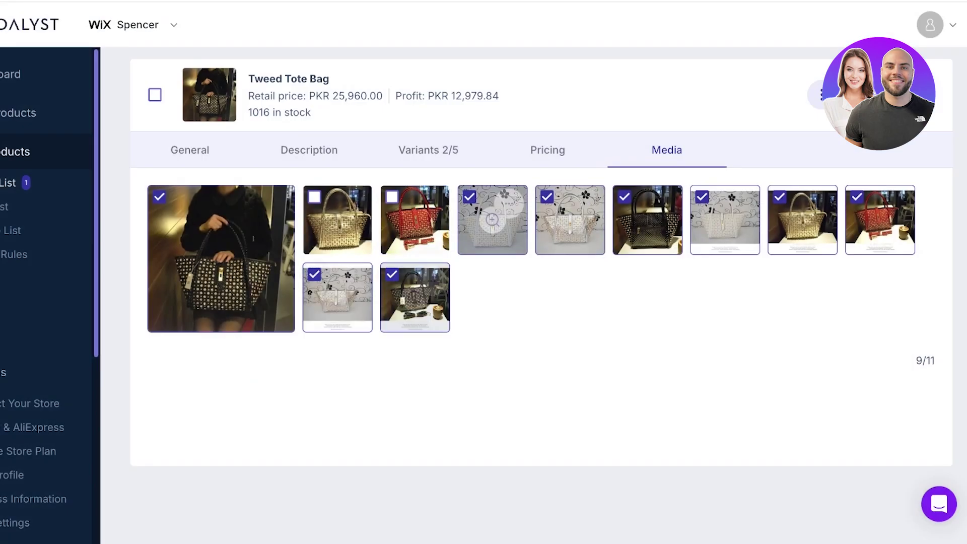
left_click(547, 197)
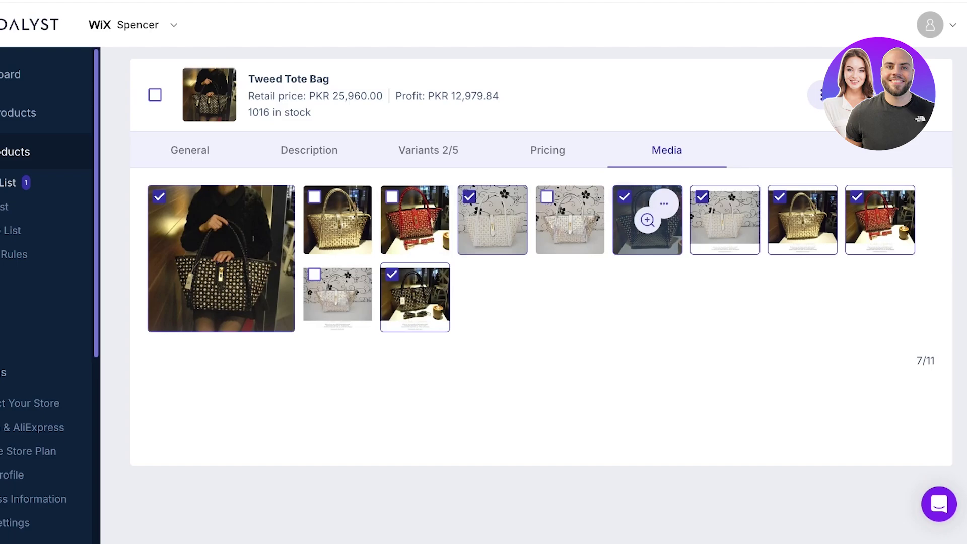
left_click(624, 197)
left_click(779, 197)
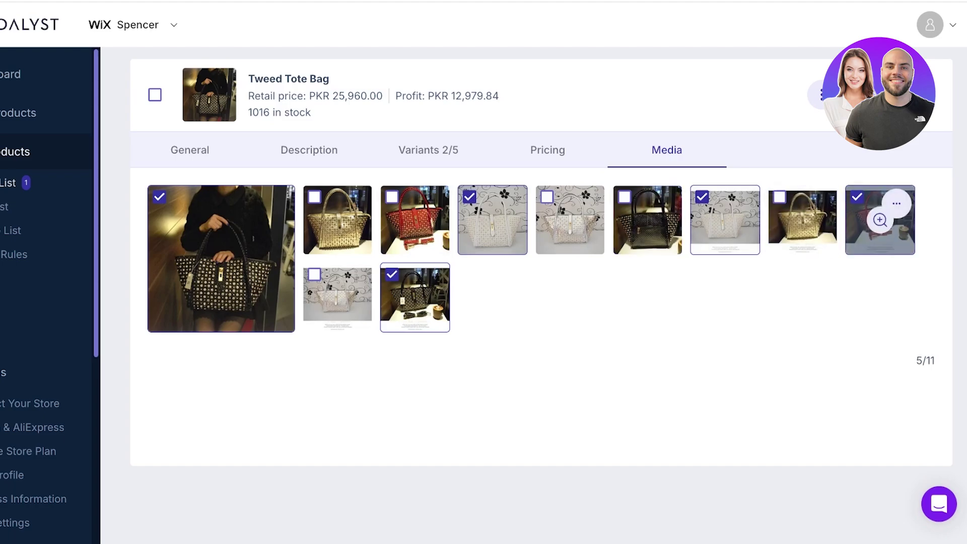
left_click(857, 197)
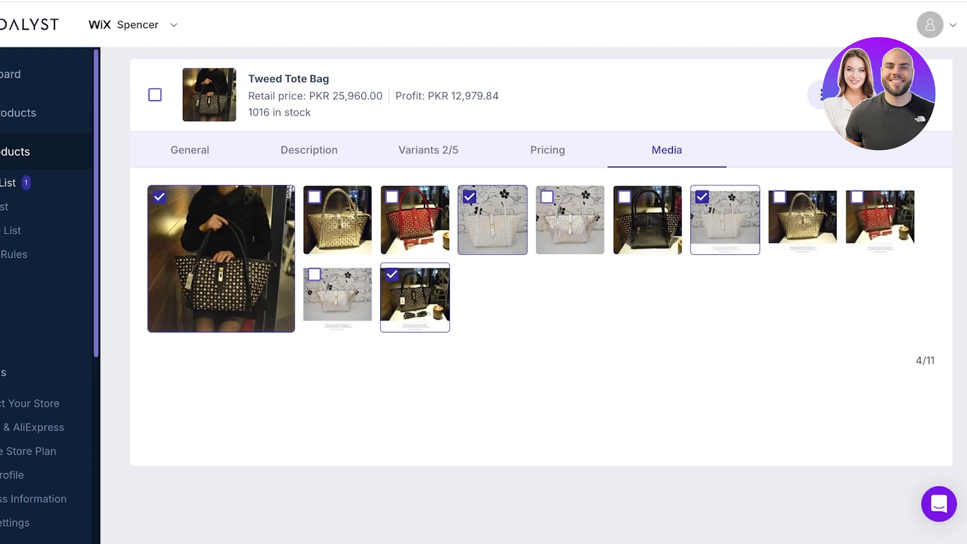
left_click(822, 94)
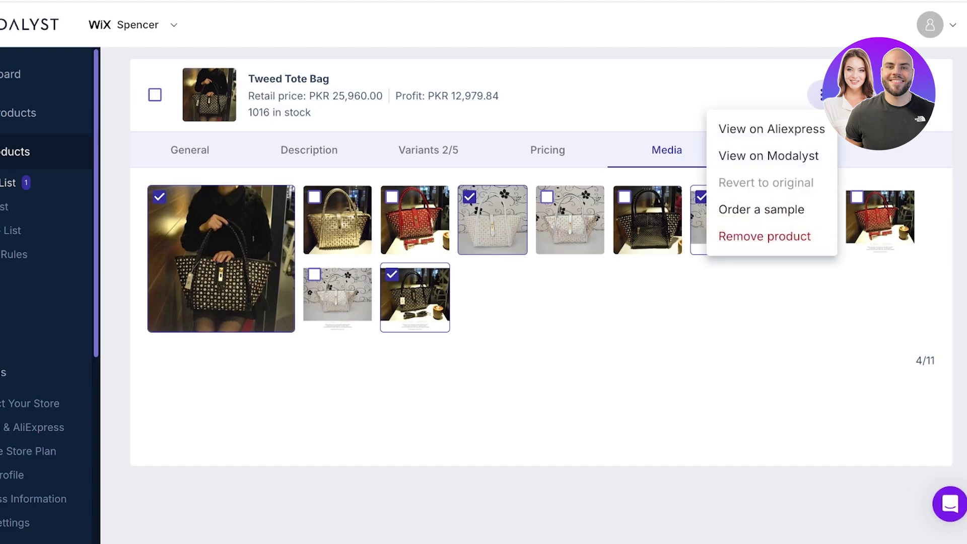
left_click(760, 210)
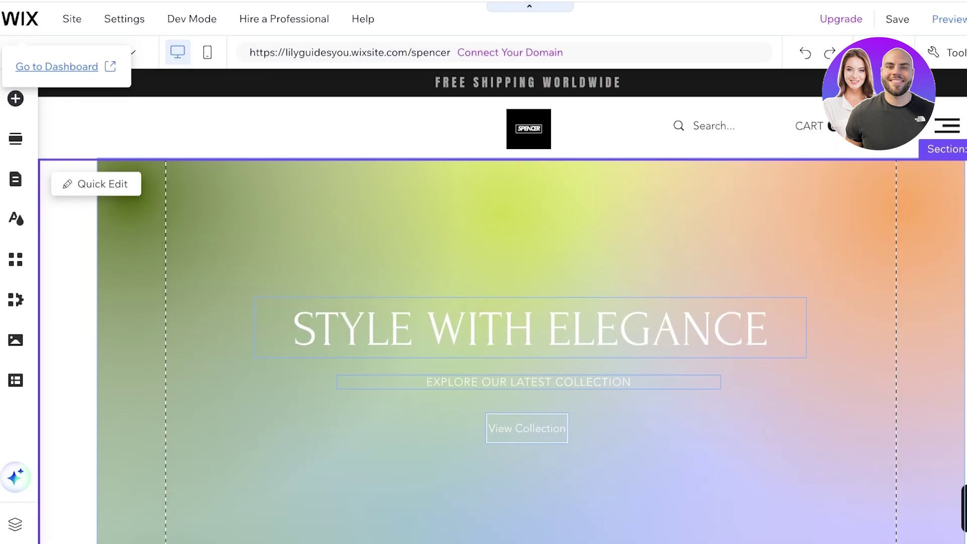
Step: Go to the site dashboard and find the Tweed Tote Bag among the 13 store products
left_click(57, 66)
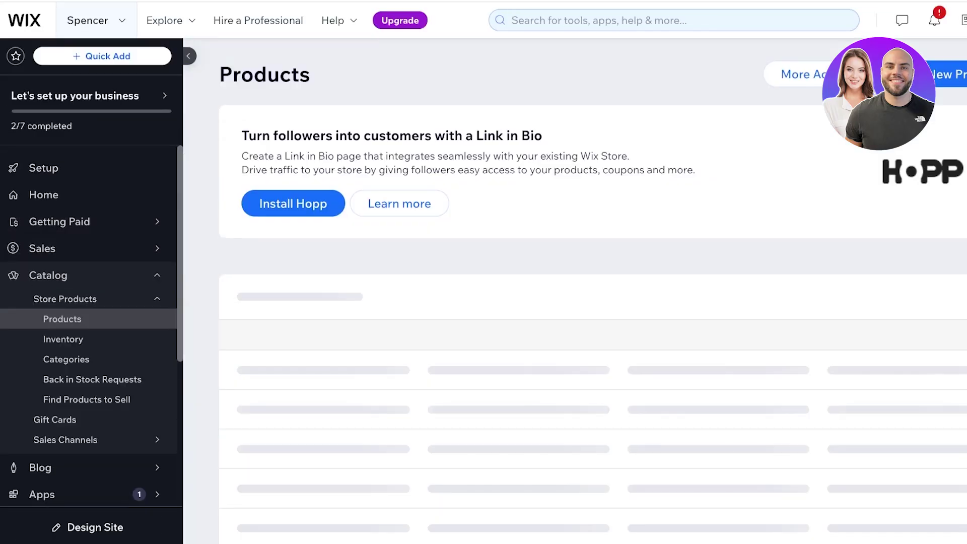
scroll(593, 327, "down", 1)
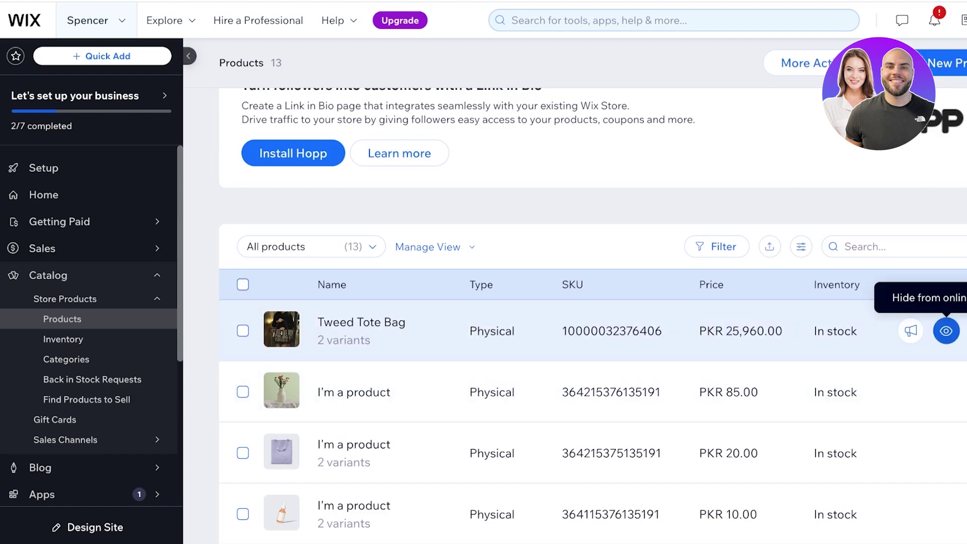
Step: Edit the Tweed Tote Bag and review its 4 images, price 25960 and WHITE/black colours
left_click(964, 331)
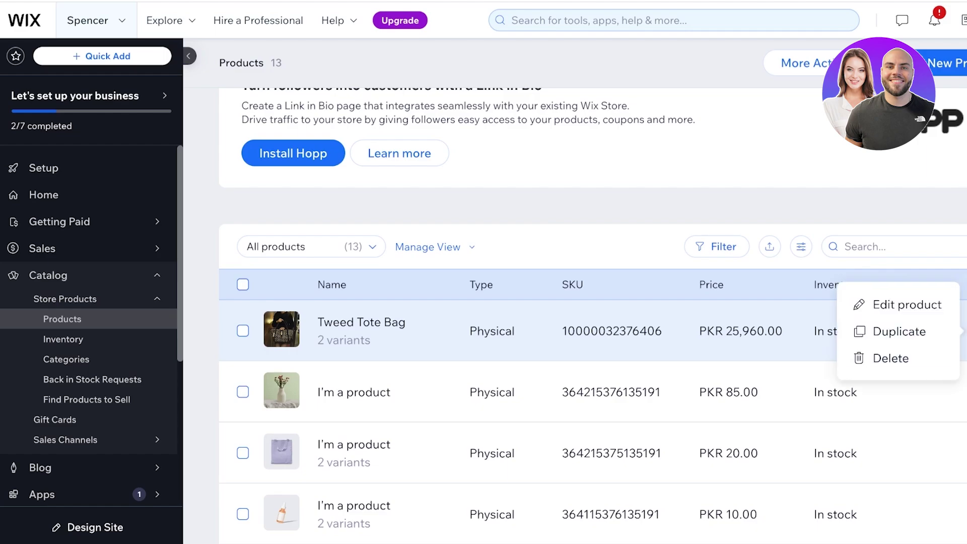
left_click(907, 305)
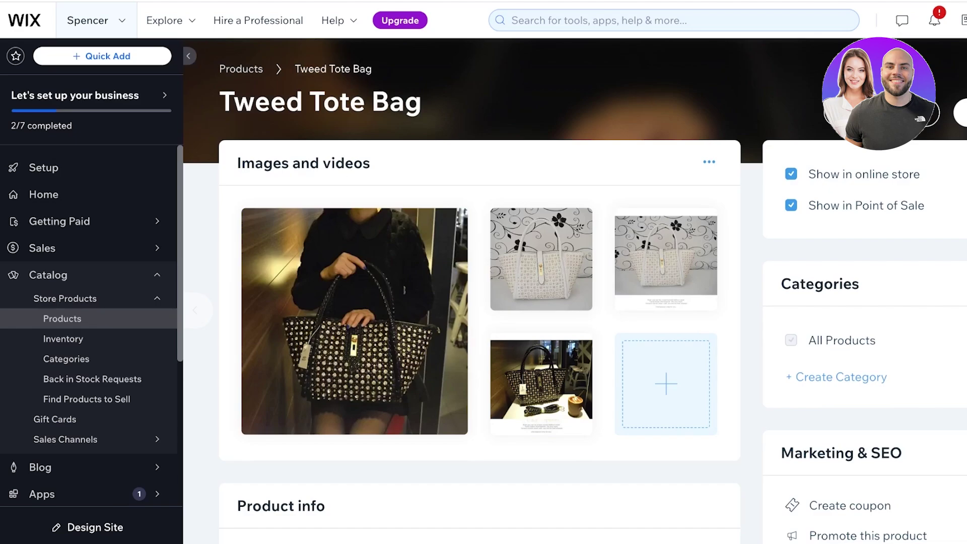
scroll(479, 302, "down", 3)
scroll(479, 303, "up", 3)
scroll(478, 302, "down", 10)
scroll(479, 303, "down", 15)
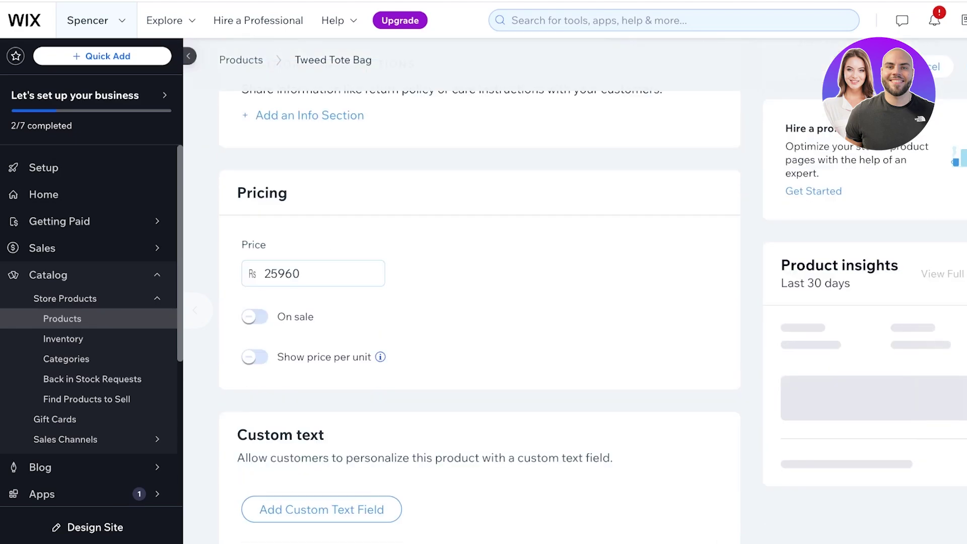
scroll(479, 302, "up", 10)
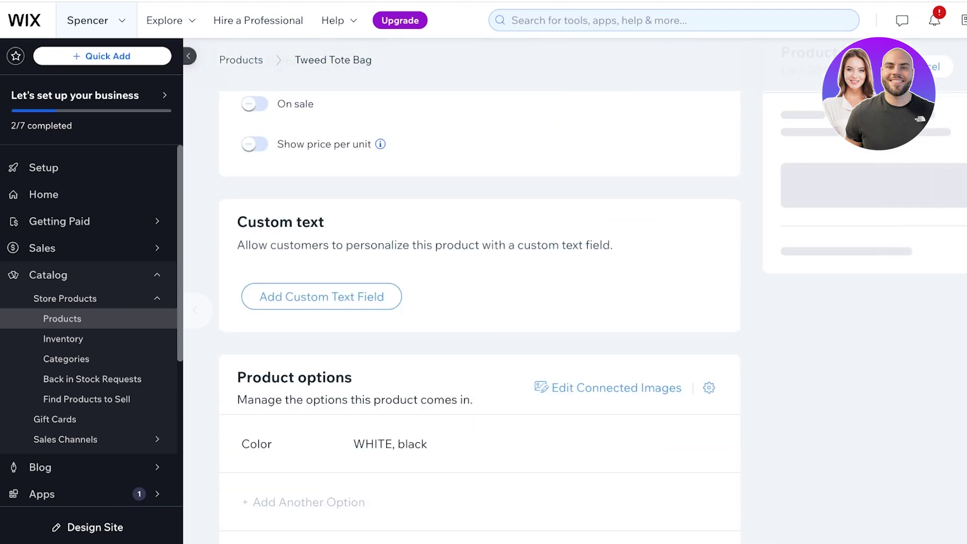
scroll(479, 302, "down", 12)
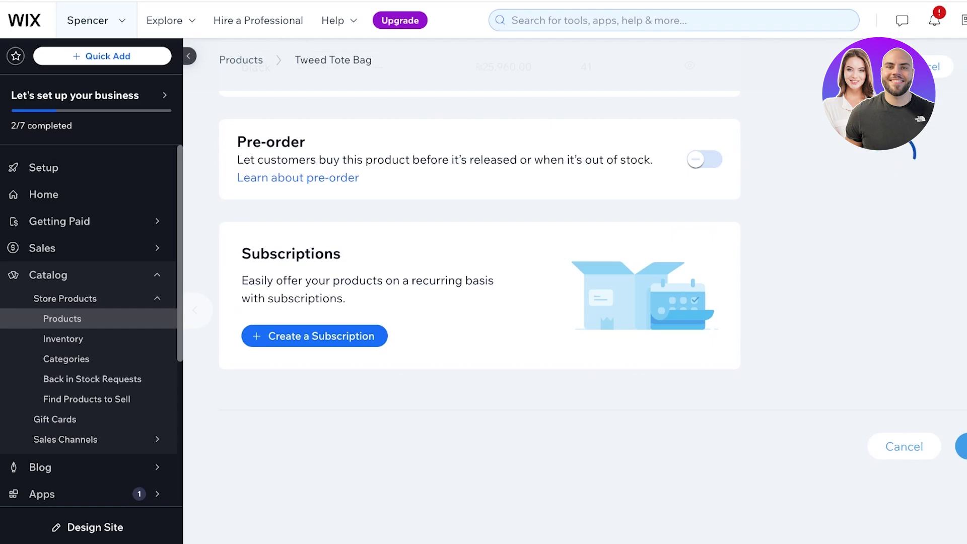
scroll(575, 348, "up", 15)
scroll(575, 347, "down", 5)
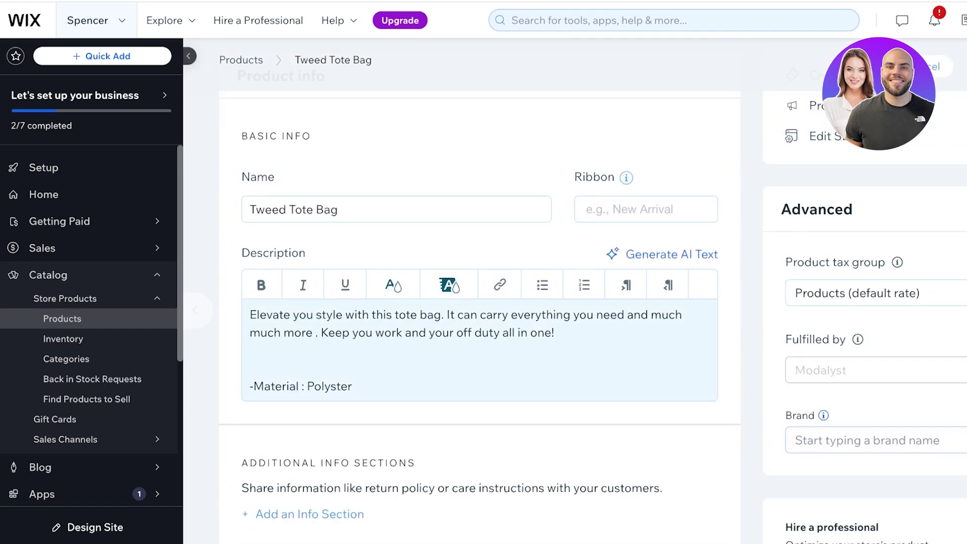
scroll(574, 348, "up", 5)
left_click(931, 113)
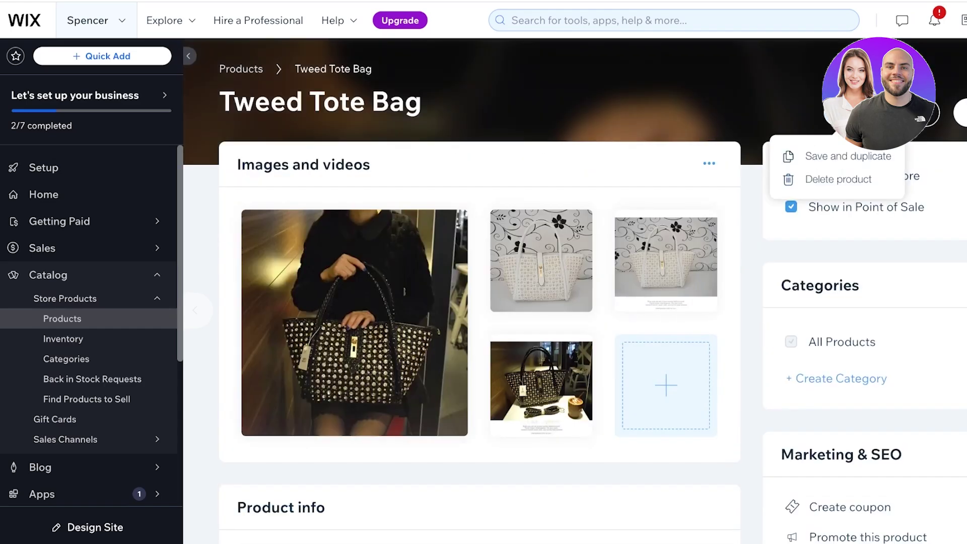
Step: Dismiss the product menu and use Site Actions to start editing the store site
key("Escape")
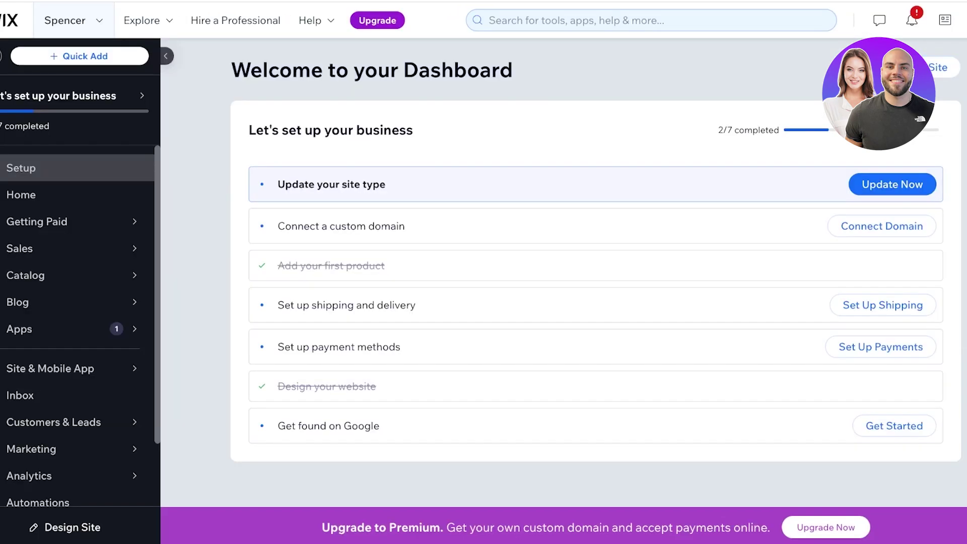
left_click(845, 67)
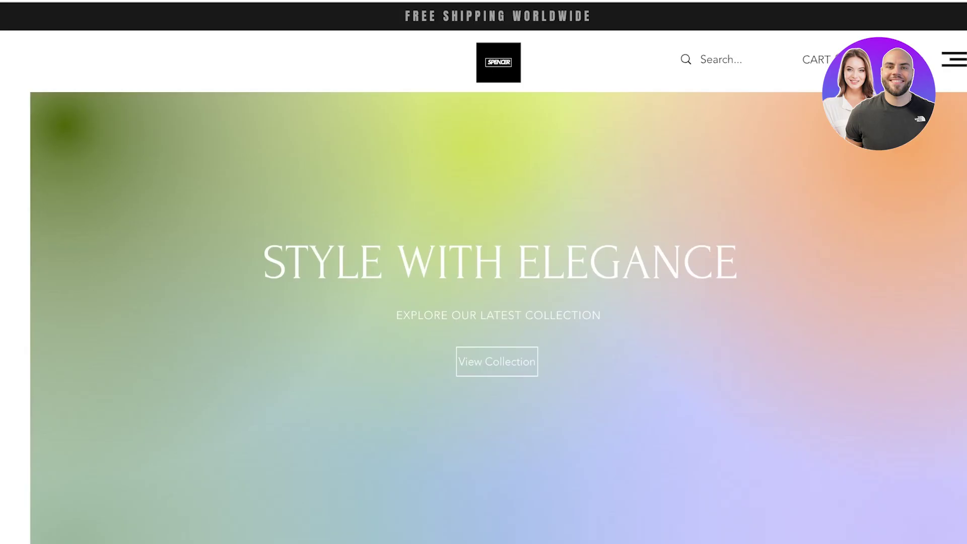
Step: Browse the live shop grid and open the Tweed Tote Bag product page
scroll(484, 272, "down", 8)
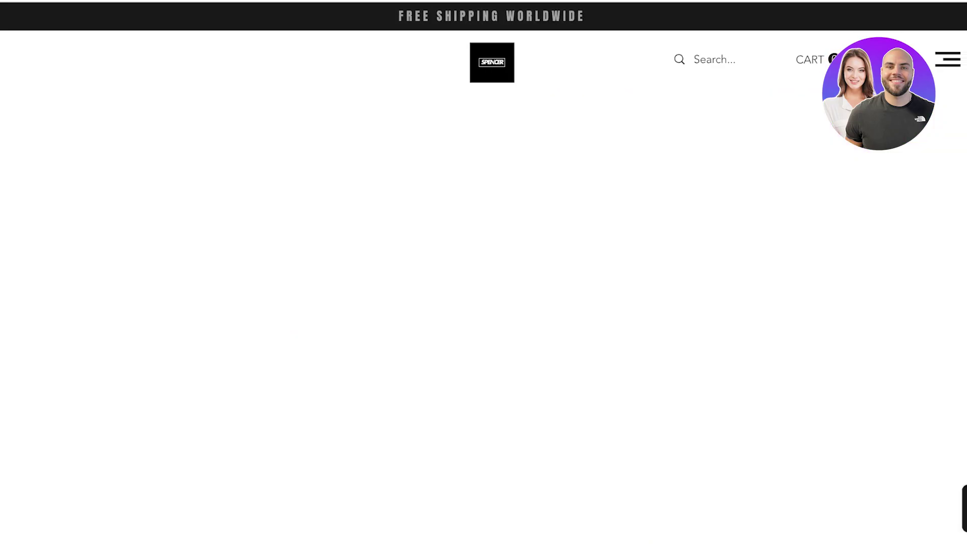
scroll(483, 272, "up", 5)
scroll(484, 272, "down", 8)
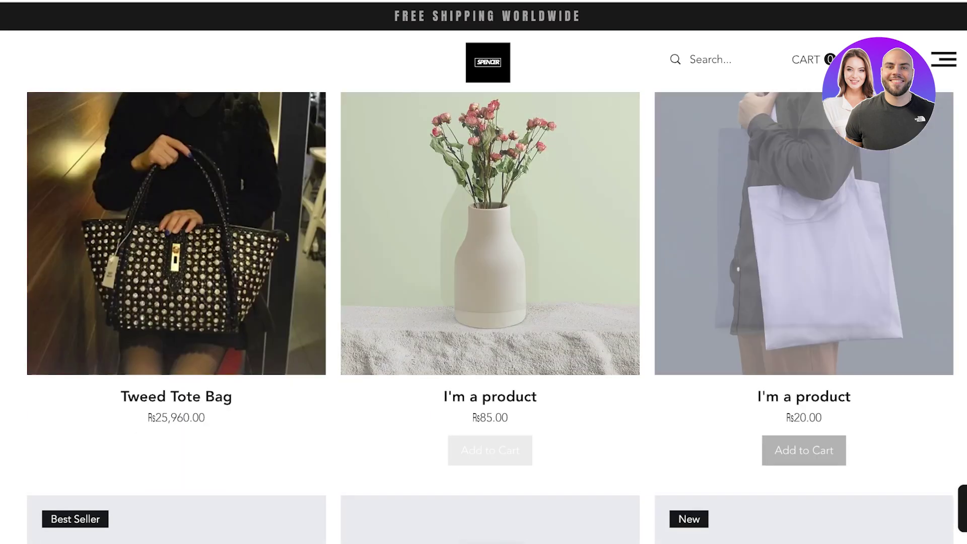
scroll(484, 272, "down", 4)
scroll(484, 272, "up", 6)
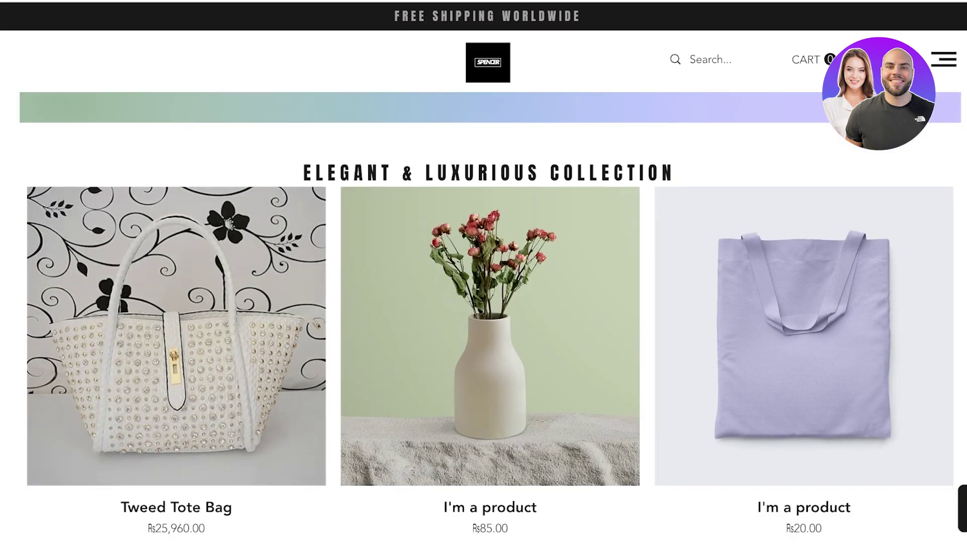
scroll(484, 272, "down", 1)
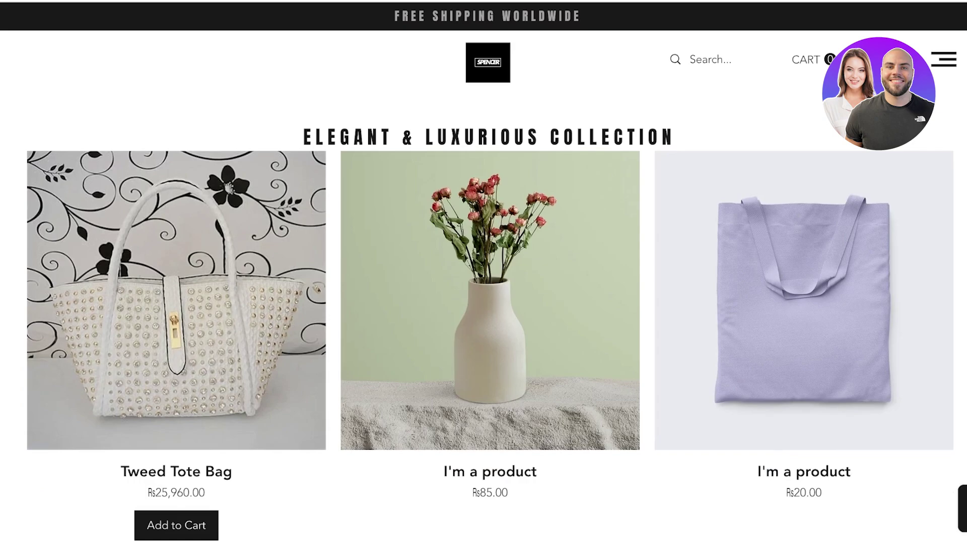
left_click(177, 300)
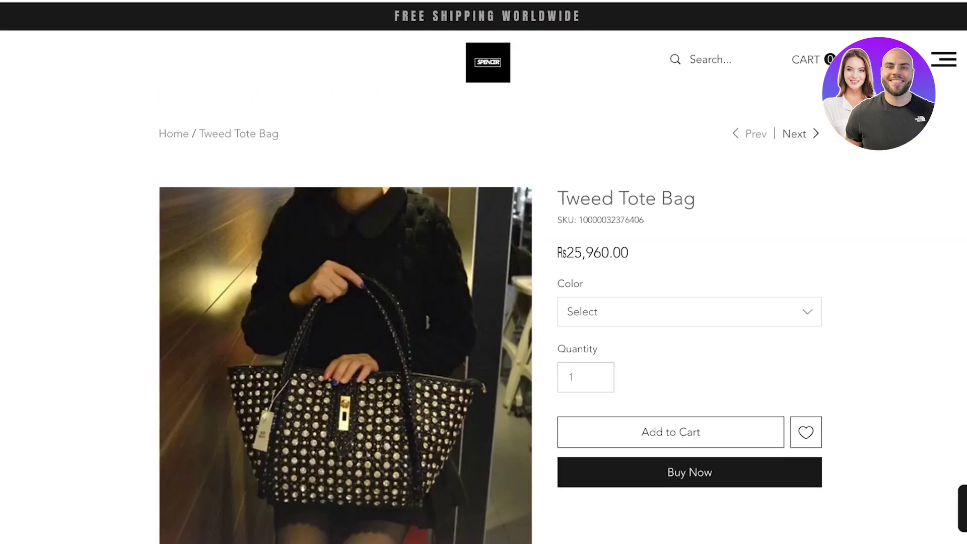
Step: Switch the Color option to black, then to WHITE, and review the product page
scroll(484, 272, "down", 3)
scroll(484, 272, "up", 3)
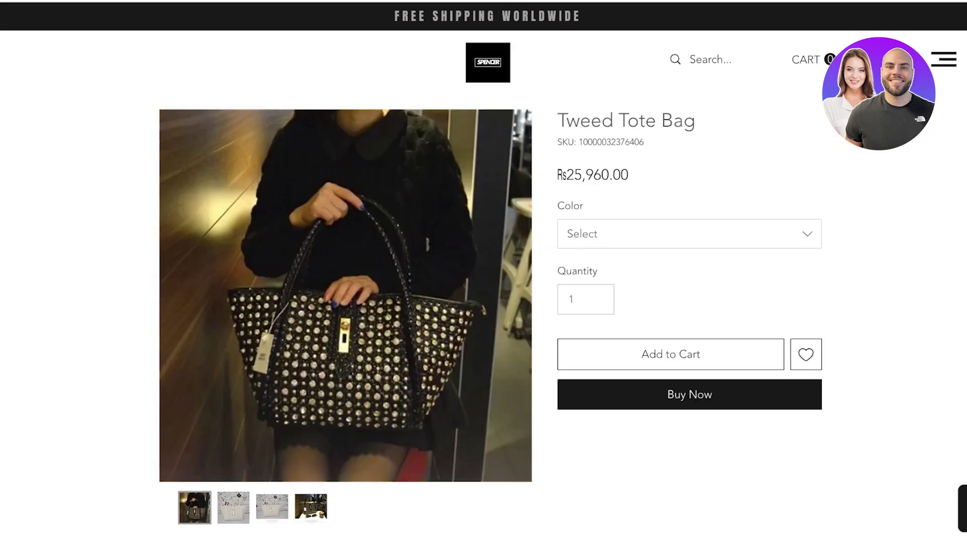
left_click(690, 322)
left_click(590, 389)
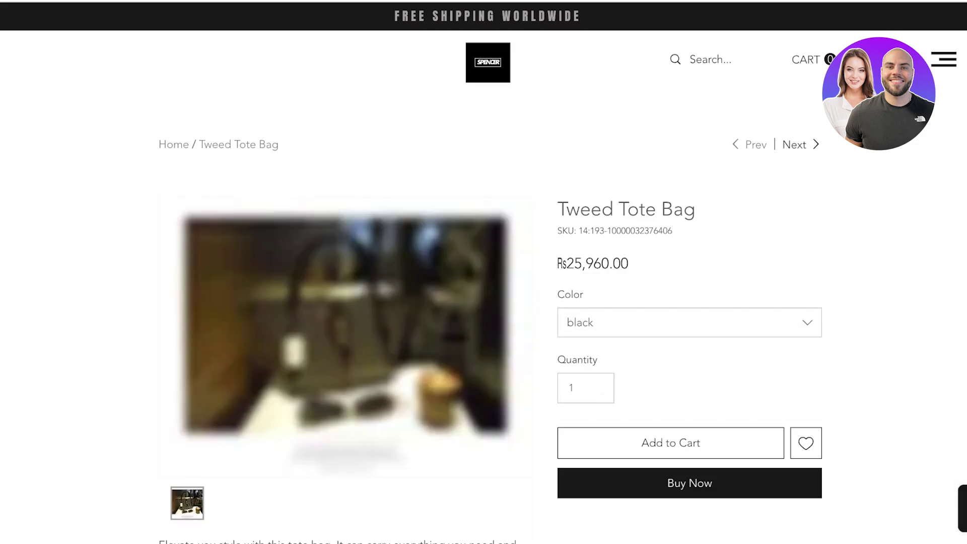
left_click(690, 323)
left_click(593, 359)
scroll(484, 272, "down", 3)
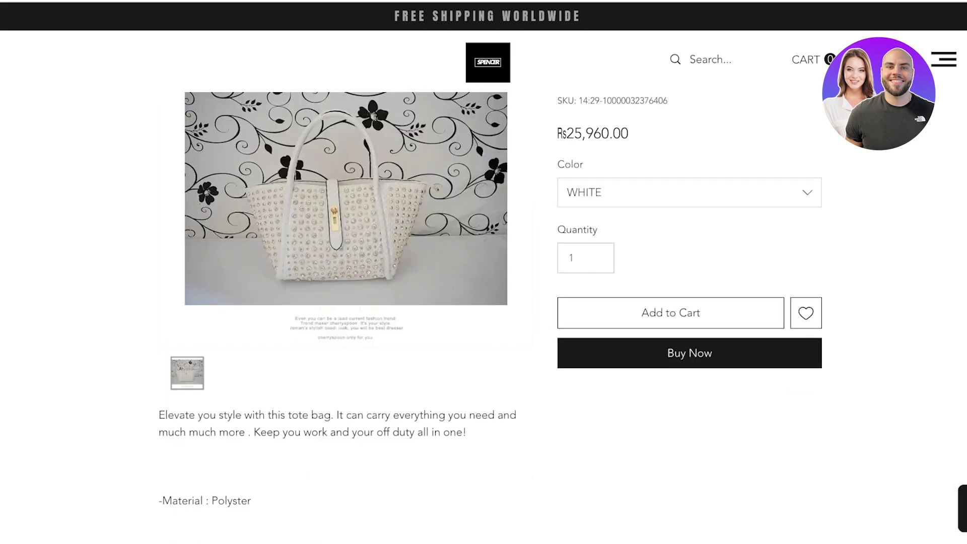
scroll(484, 272, "up", 2)
scroll(484, 272, "down", 3)
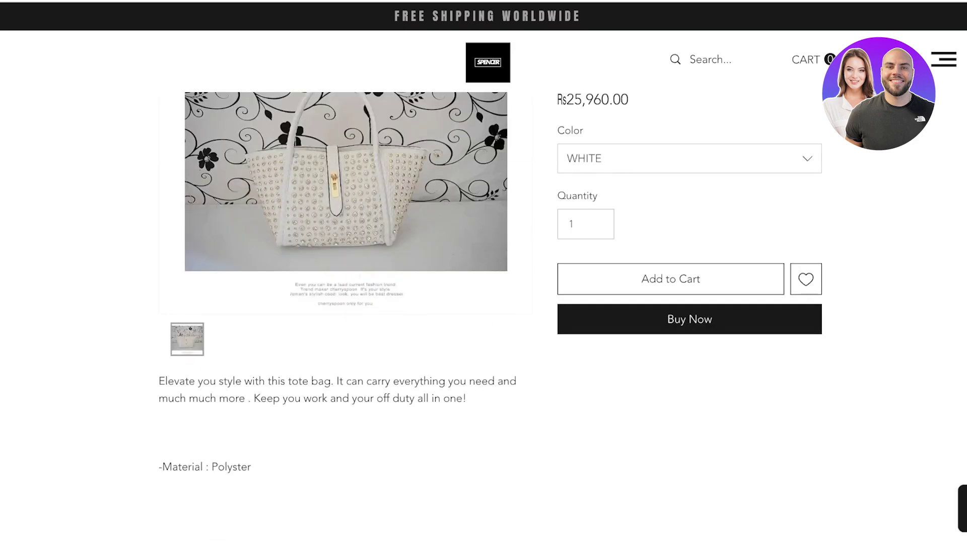
scroll(484, 272, "up", 3)
Step: Add the Tweed Tote Bag to the cart, then bring up the Shop's Product Page in the editor
left_click(671, 434)
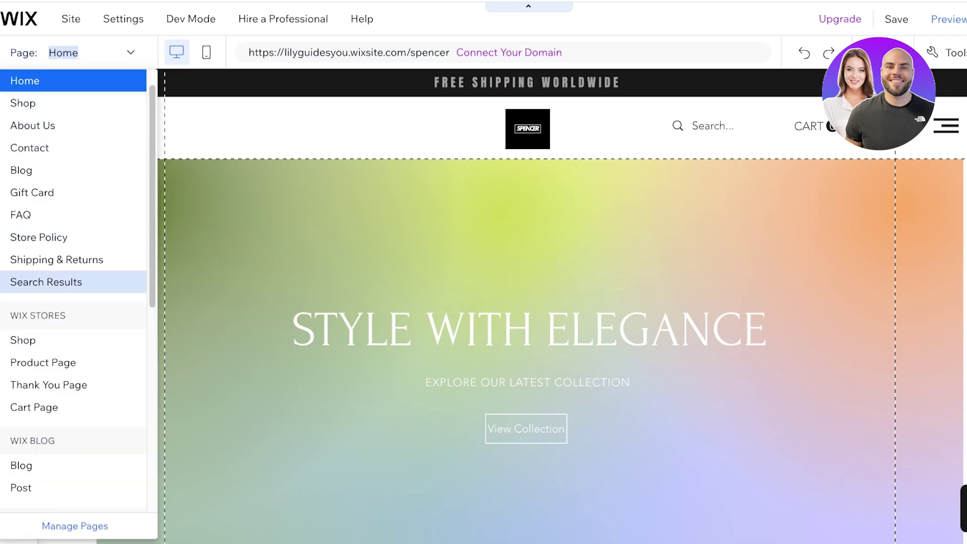
left_click(23, 340)
left_click(110, 53)
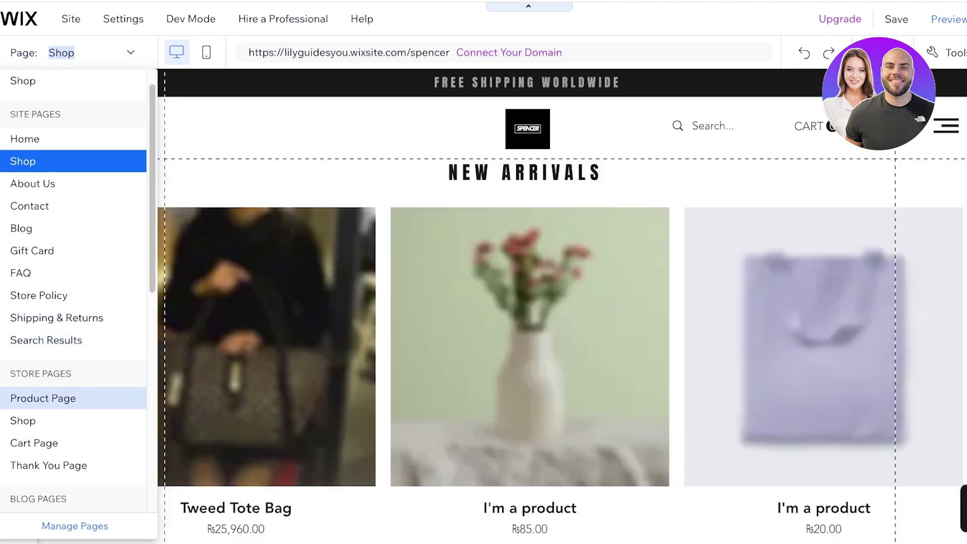
left_click(42, 398)
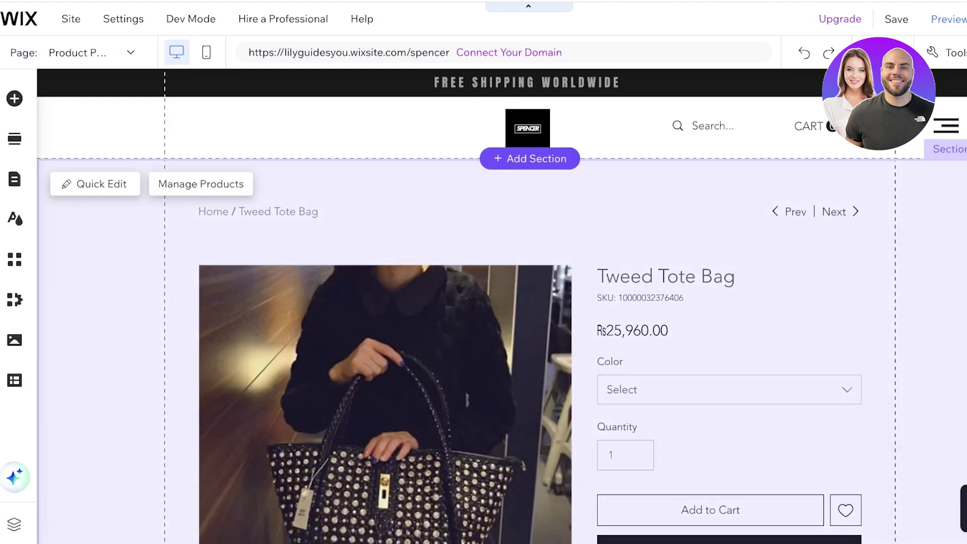
scroll(498, 303, "down", 4)
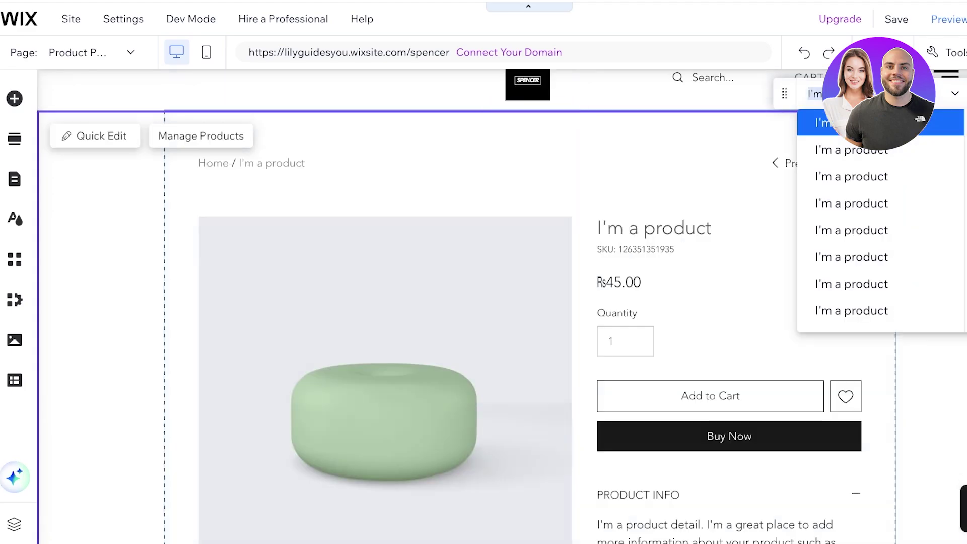
scroll(502, 306, "down", 1)
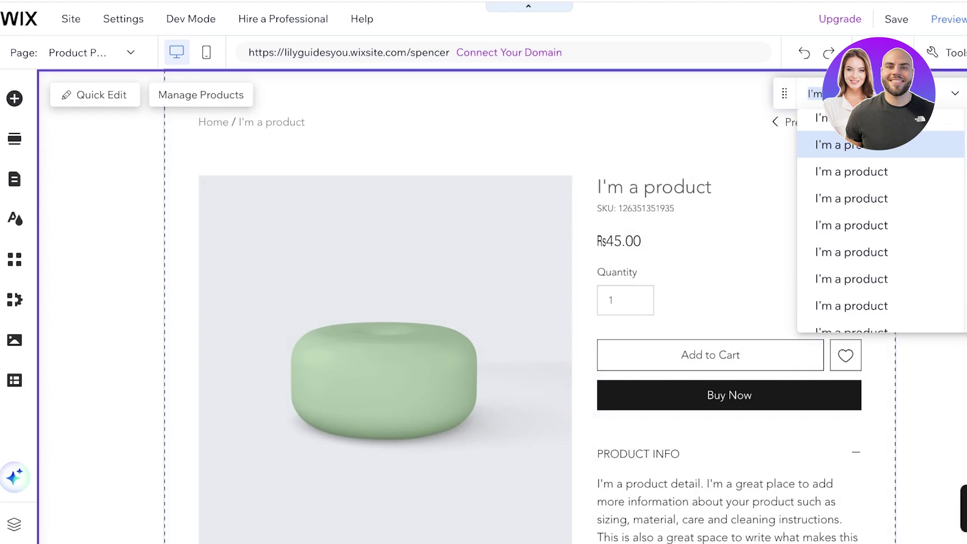
key("Down")
key("Down")
key("Down")
key("Down")
key("Down")
key("Down")
key("Down")
key("Down")
key("Return")
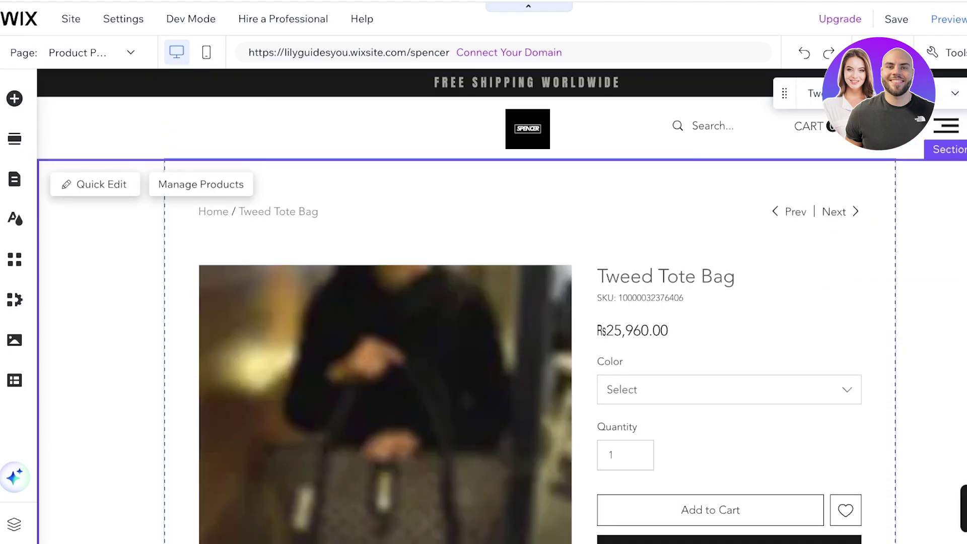
scroll(501, 306, "down", 12)
scroll(502, 306, "up", 4)
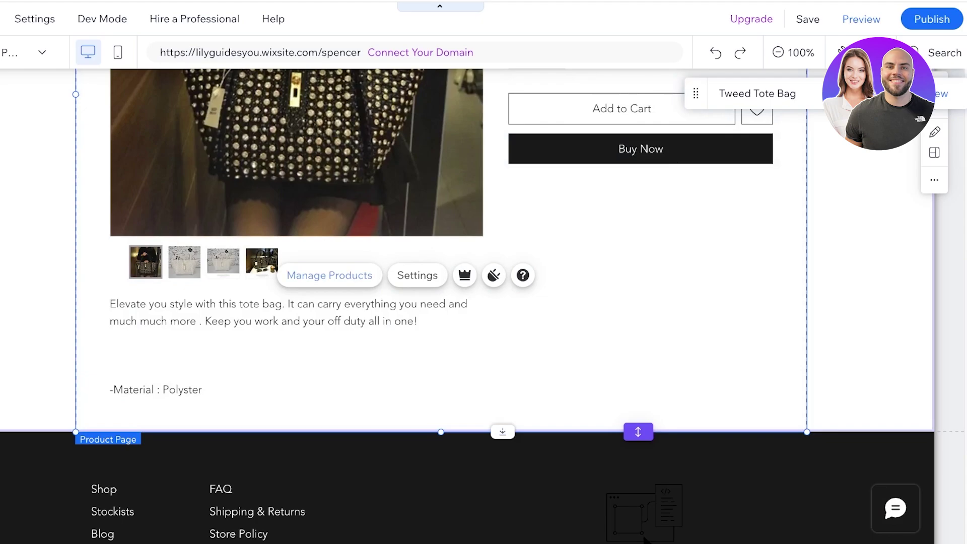
Step: Give the product widget the Spotlight layout, after previewing Stunning
left_click(418, 275)
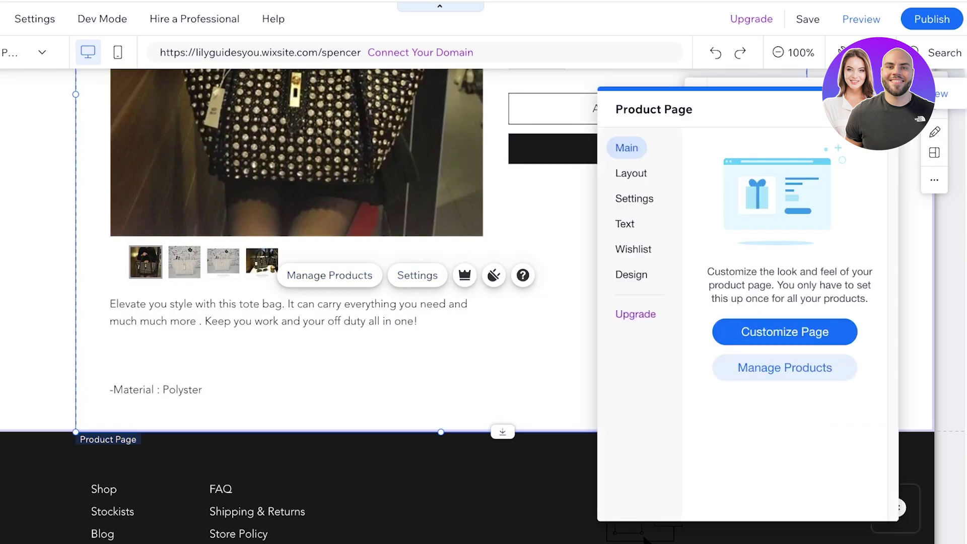
left_click(631, 173)
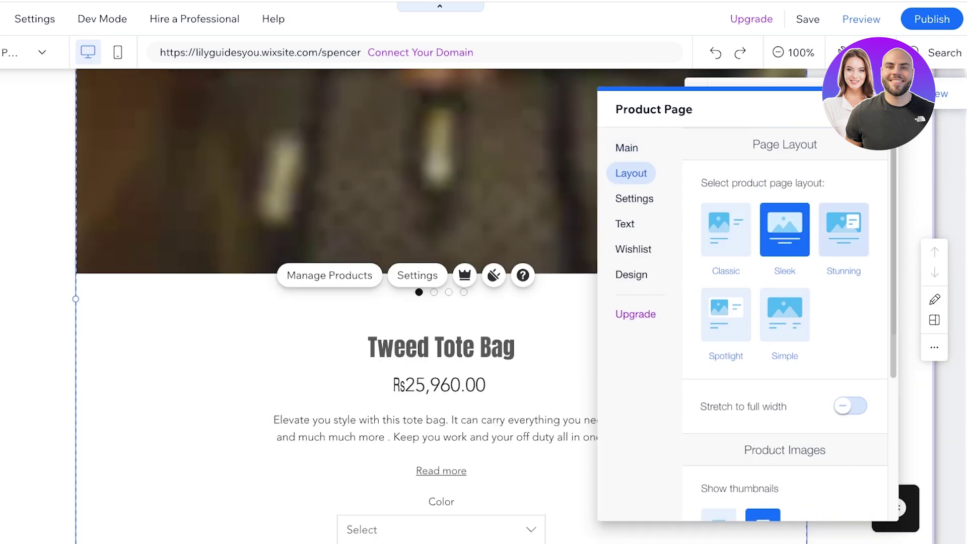
left_click(844, 229)
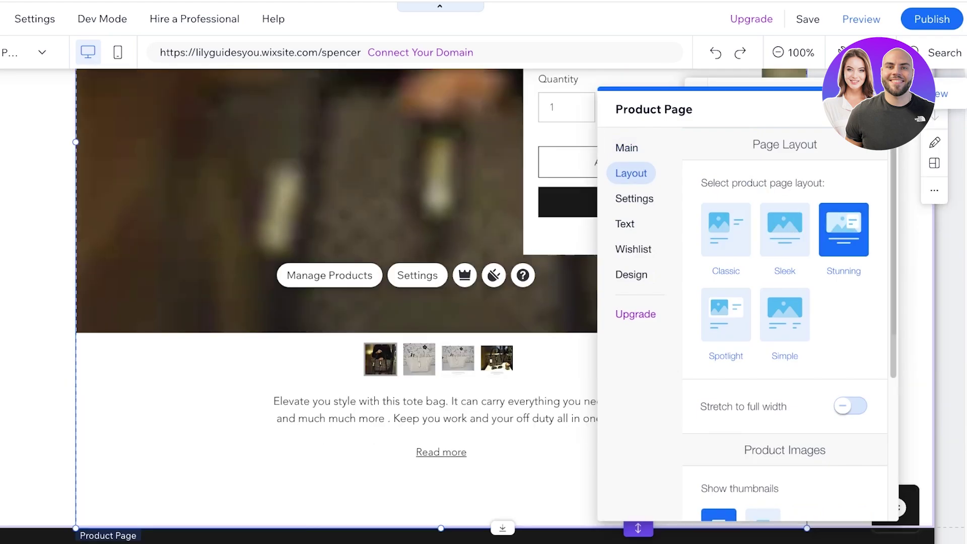
left_click(726, 315)
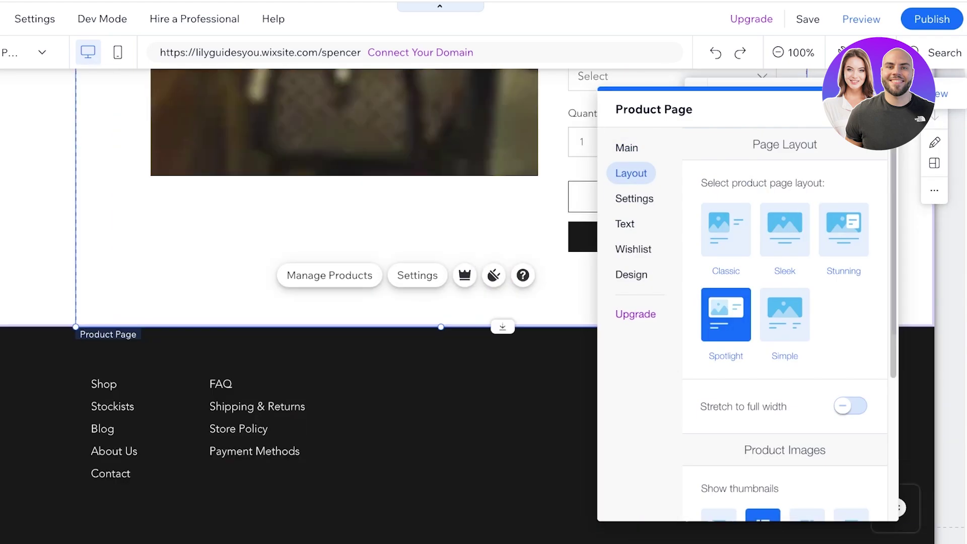
key("Escape")
Step: Resize the product section to 763 px tall
scroll(454, 303, "up", 5)
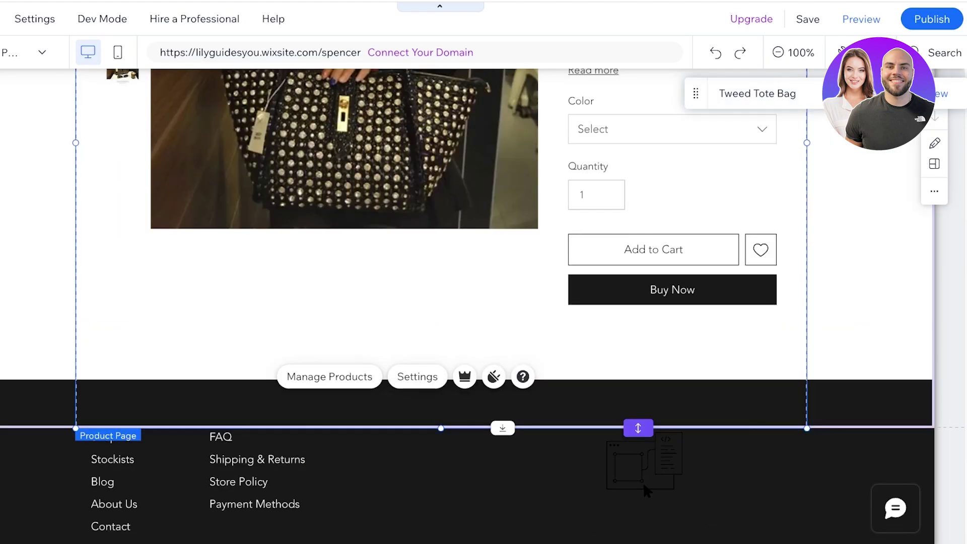
scroll(468, 306, "down", 3)
scroll(468, 306, "up", 3)
scroll(468, 306, "down", 1)
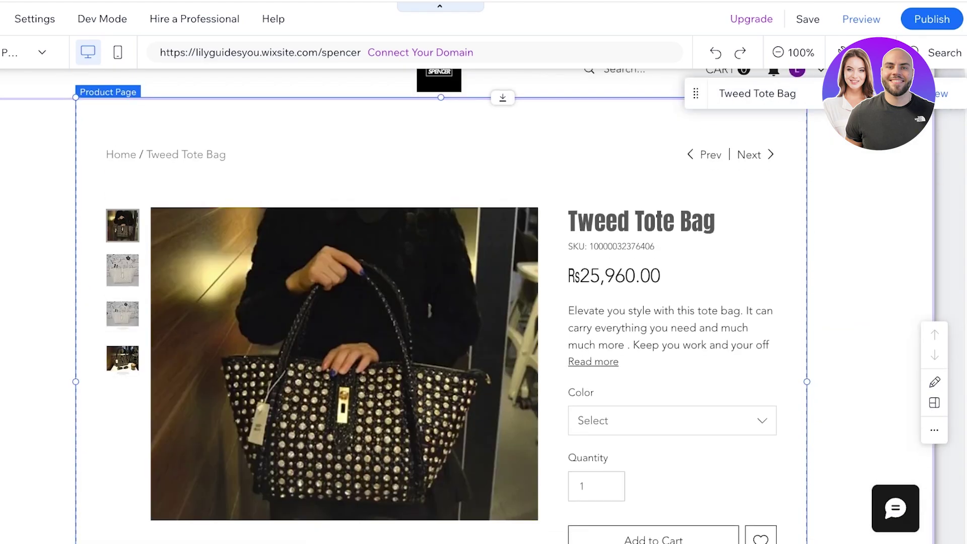
scroll(468, 306, "down", 3)
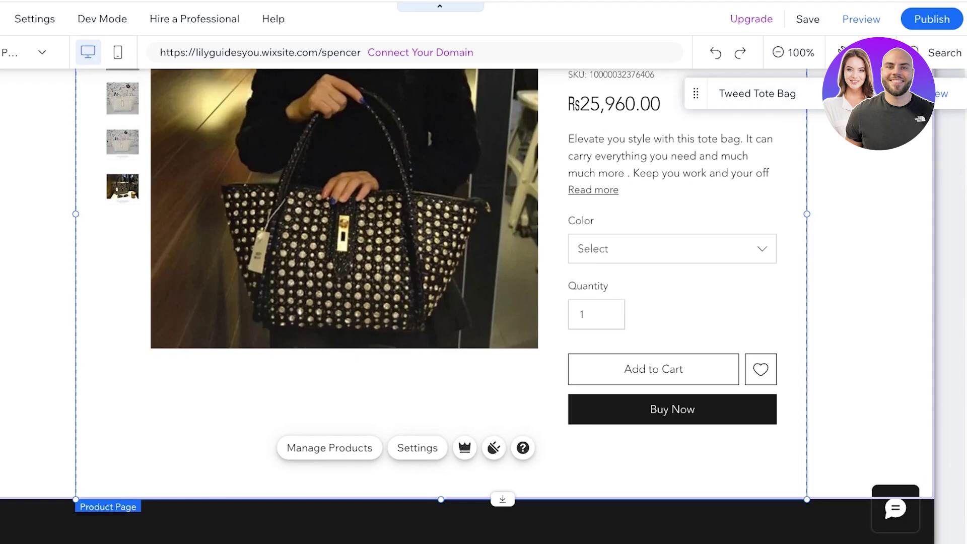
scroll(645, 510, "down", 2)
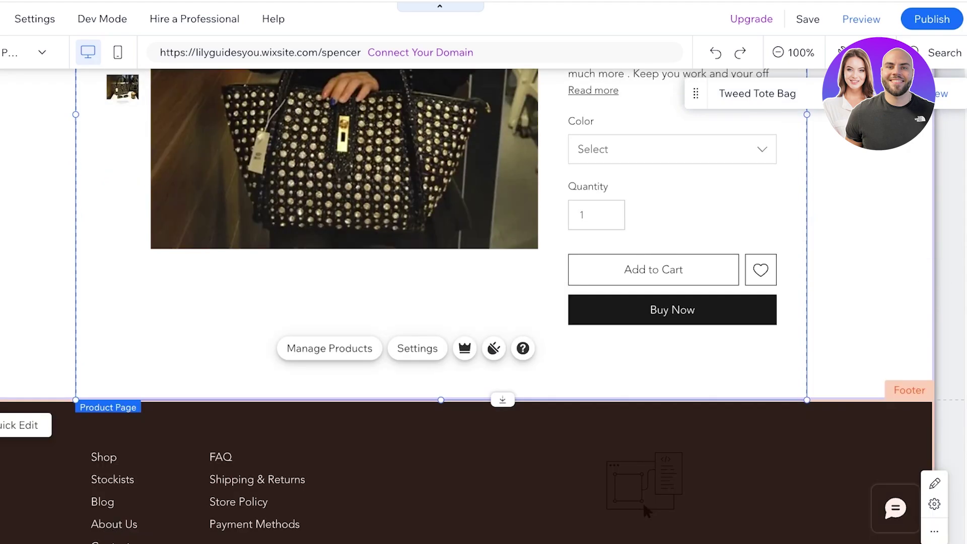
left_click_drag(503, 400, 502, 399)
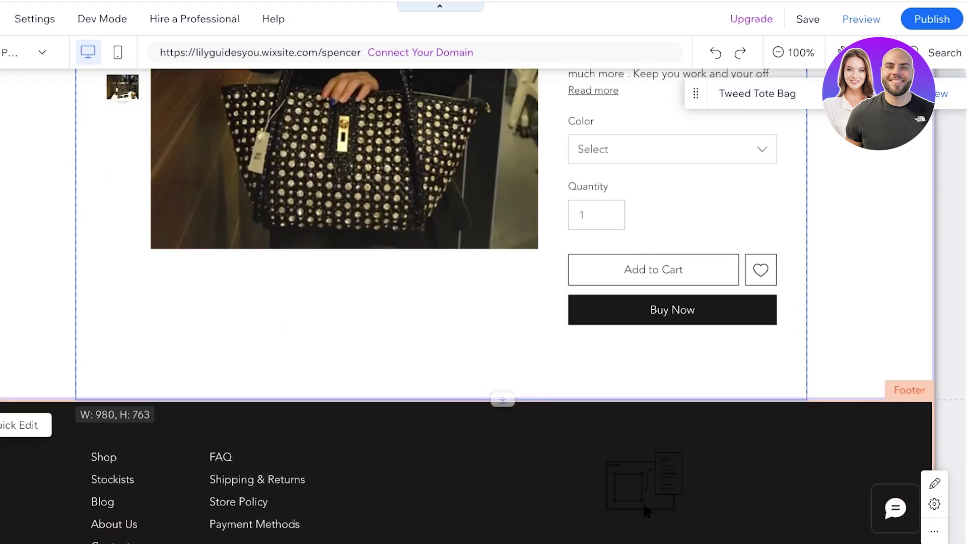